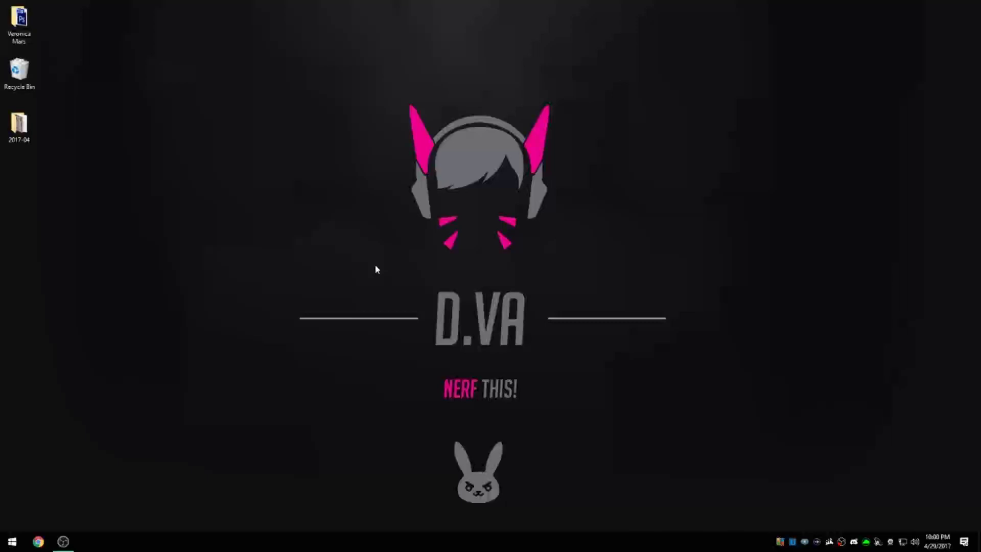
# Open the 2017-04 folder on the desktop and look over its two video clips
pyautogui.moveTo(247, 43); pyautogui.dragTo(720, 524)
pyautogui.doubleClick(19, 124)
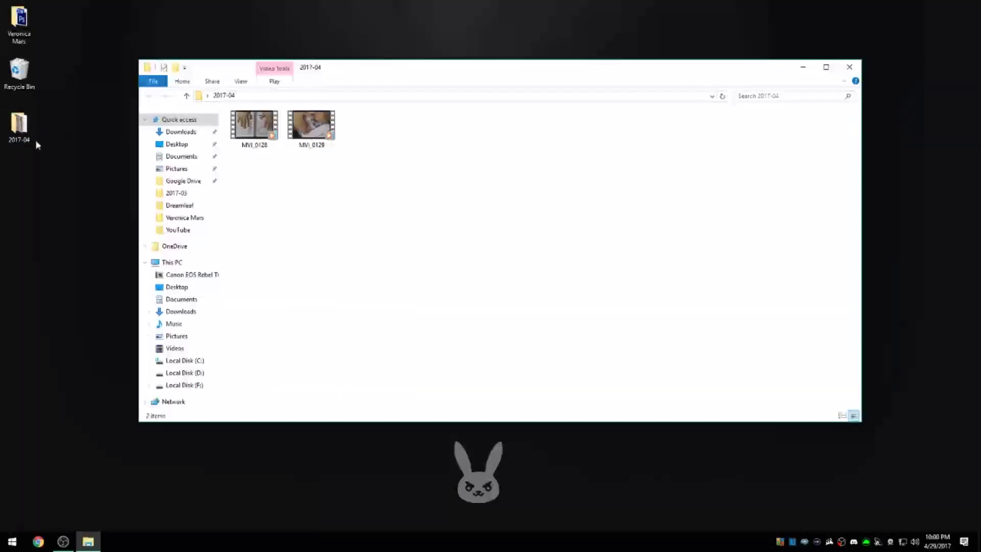
pyautogui.moveTo(396, 183); pyautogui.dragTo(286, 133)
pyautogui.click(475, 212)
# Launch Adobe Premiere Pro
pyautogui.click(13, 541)
pyautogui.click(97, 544)
pyautogui.click(5, 537)
pyautogui.click(253, 421)
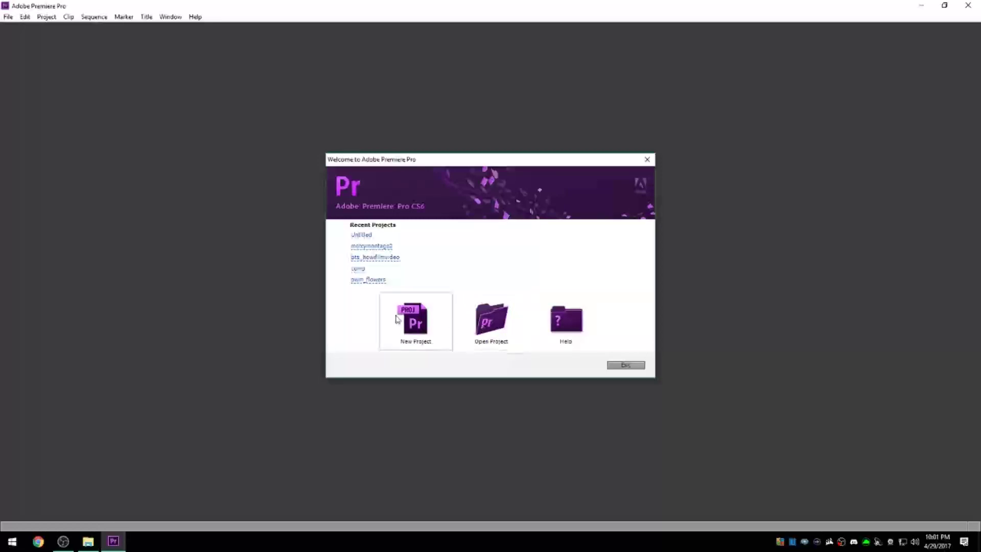
# Create a new project named Untitled with the default settings, overwriting the existing project of that name
pyautogui.click(414, 322)
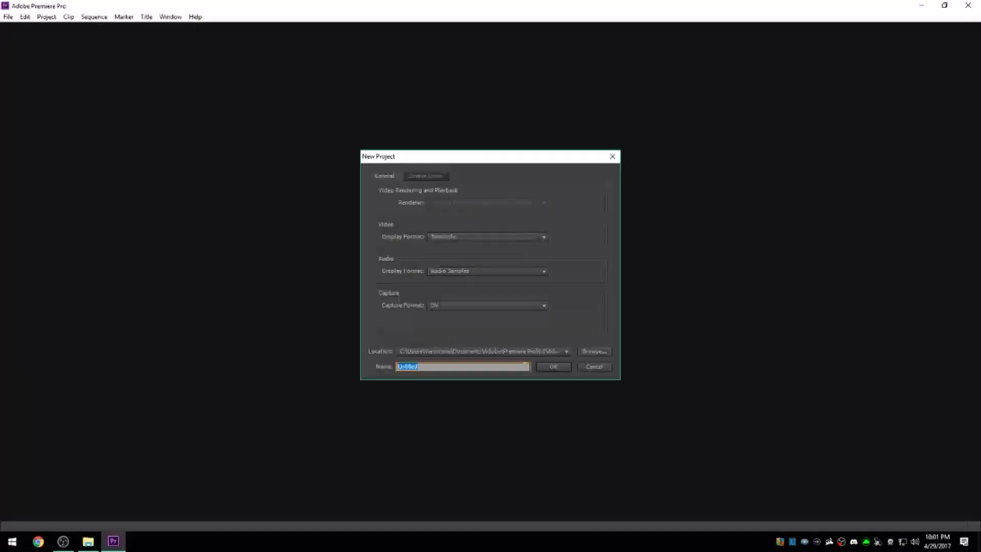
pyautogui.click(543, 367)
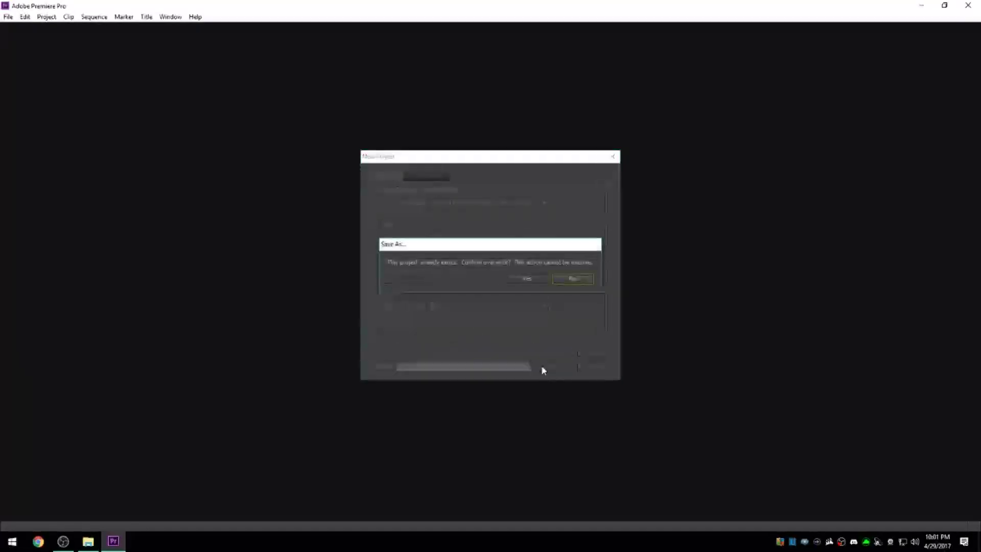
pyautogui.click(530, 278)
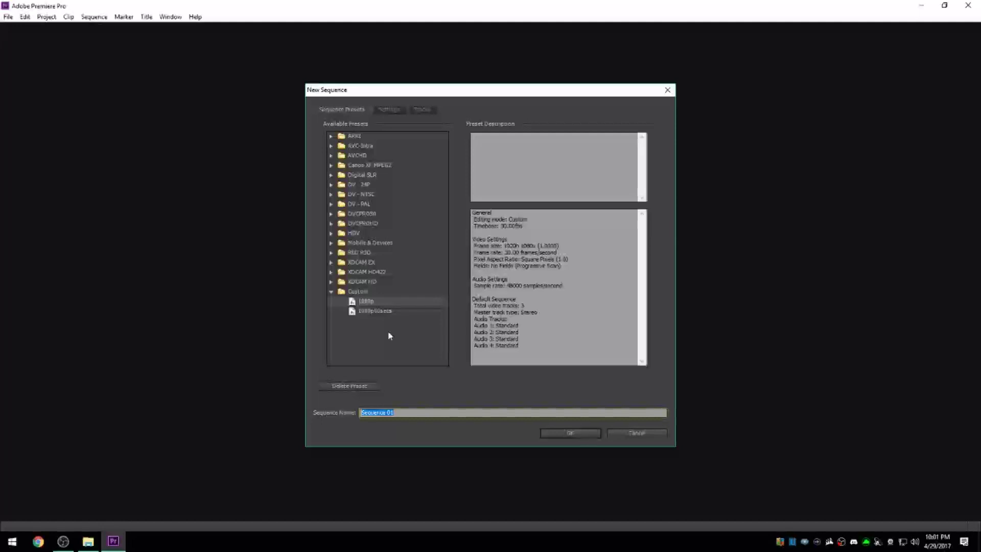
# Compare the two custom sequence presets and select 1080p for the new sequence
pyautogui.click(369, 302)
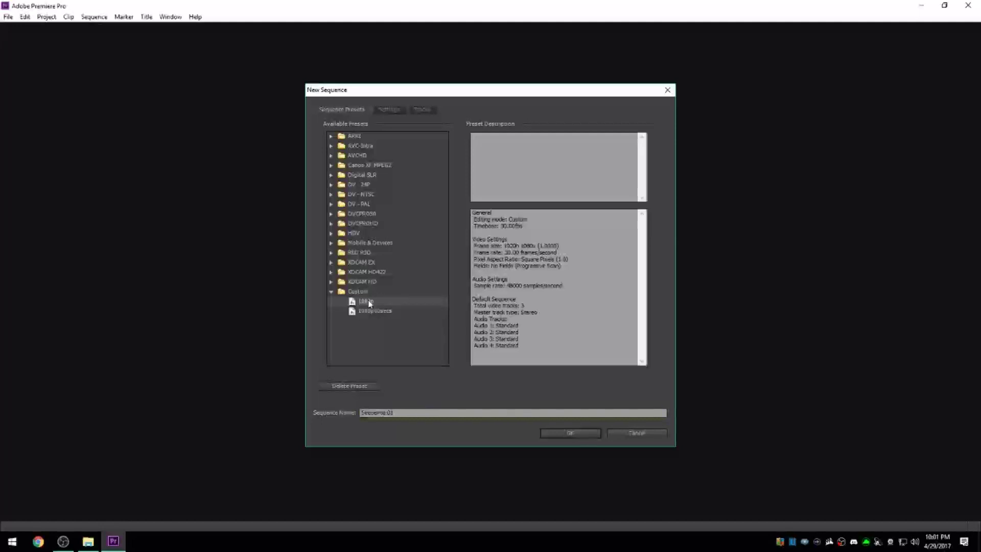
pyautogui.click(374, 312)
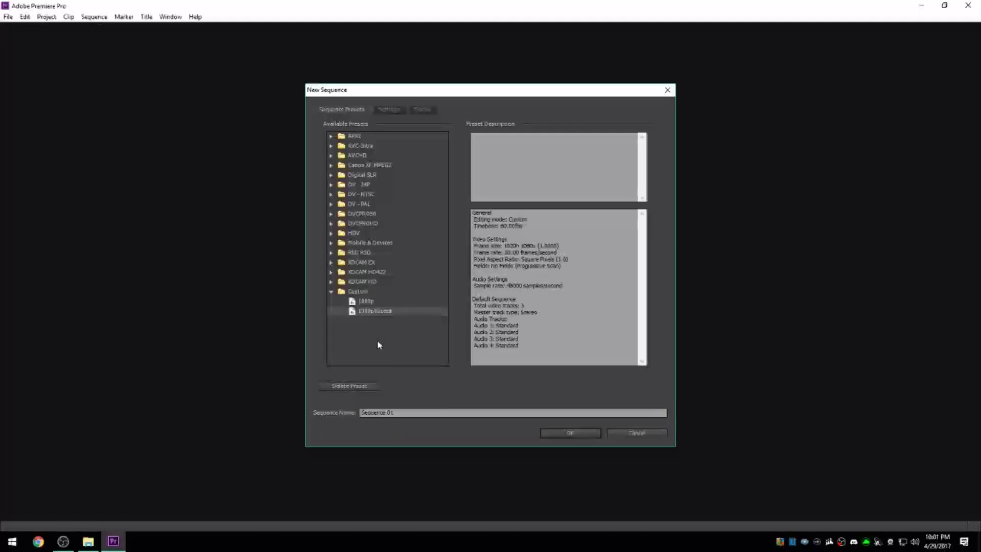
pyautogui.click(372, 304)
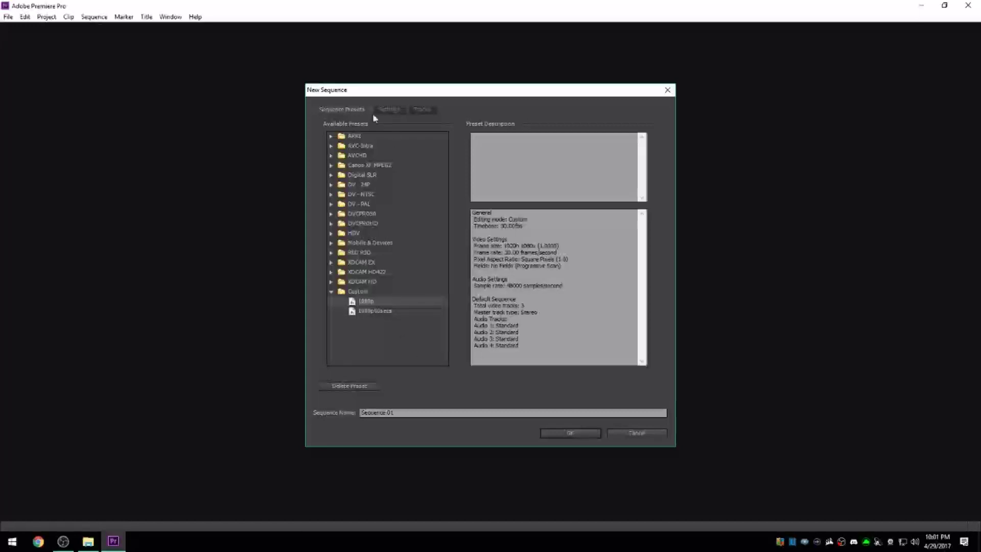
# Examine the timebase options in the settings of the 1080p sequence preset
pyautogui.click(389, 110)
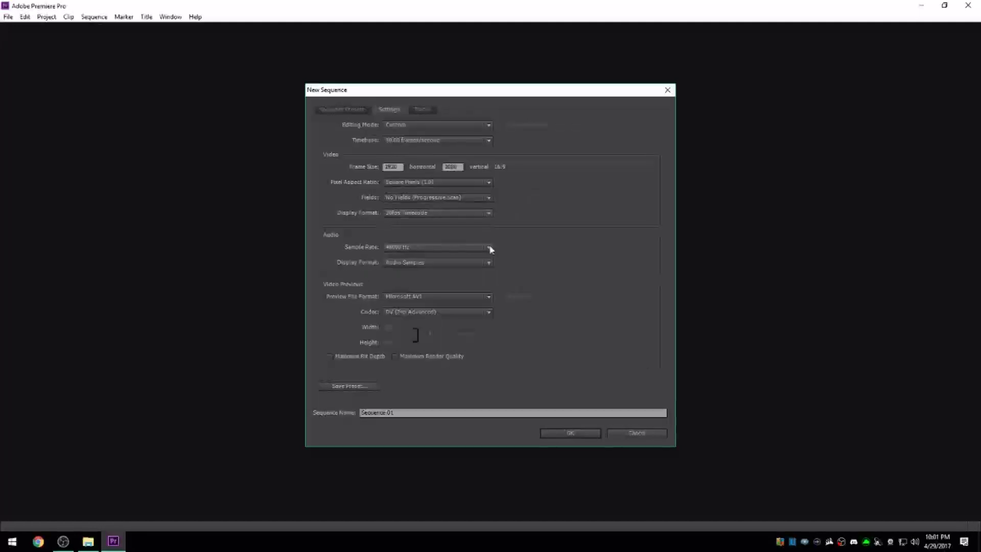
pyautogui.click(429, 143)
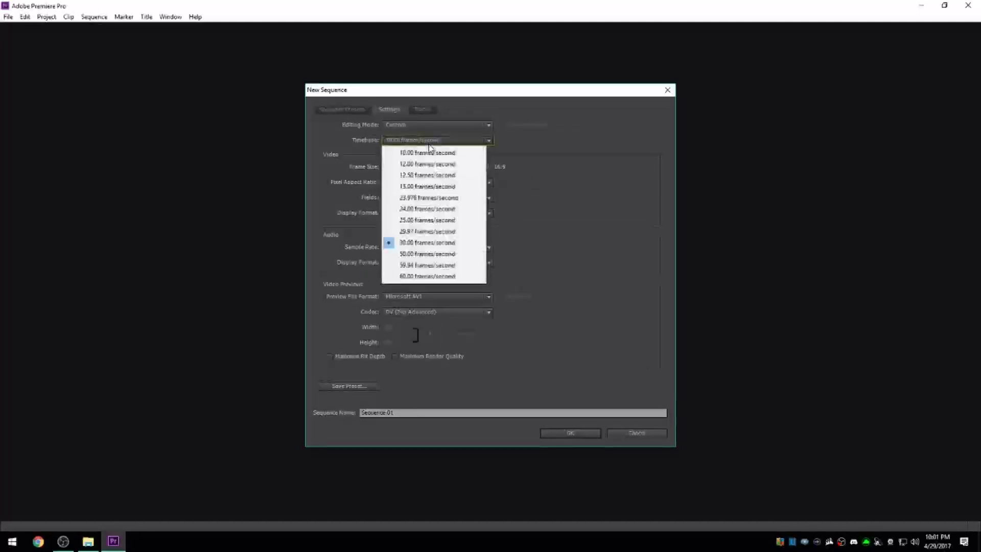
pyautogui.click(451, 143)
pyautogui.click(451, 143)
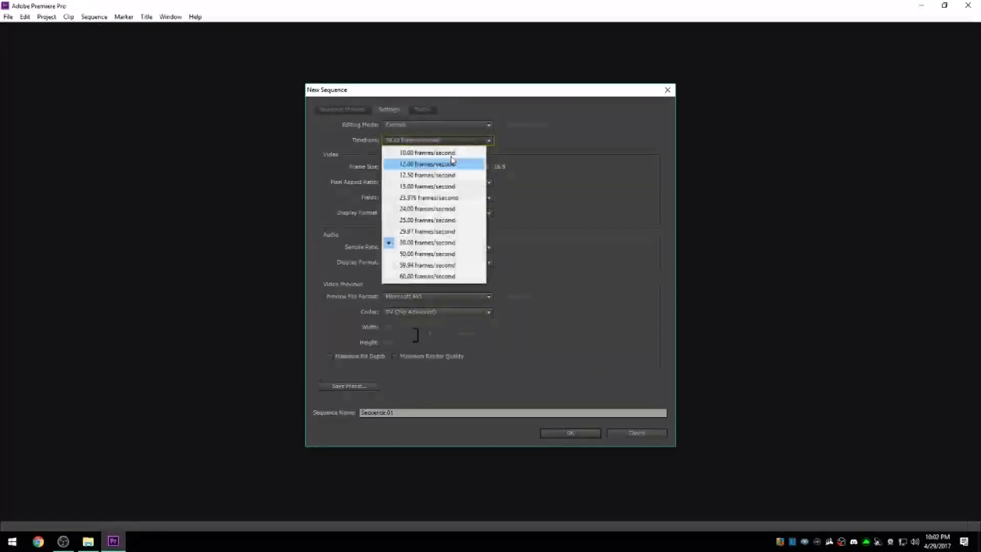
pyautogui.click(560, 211)
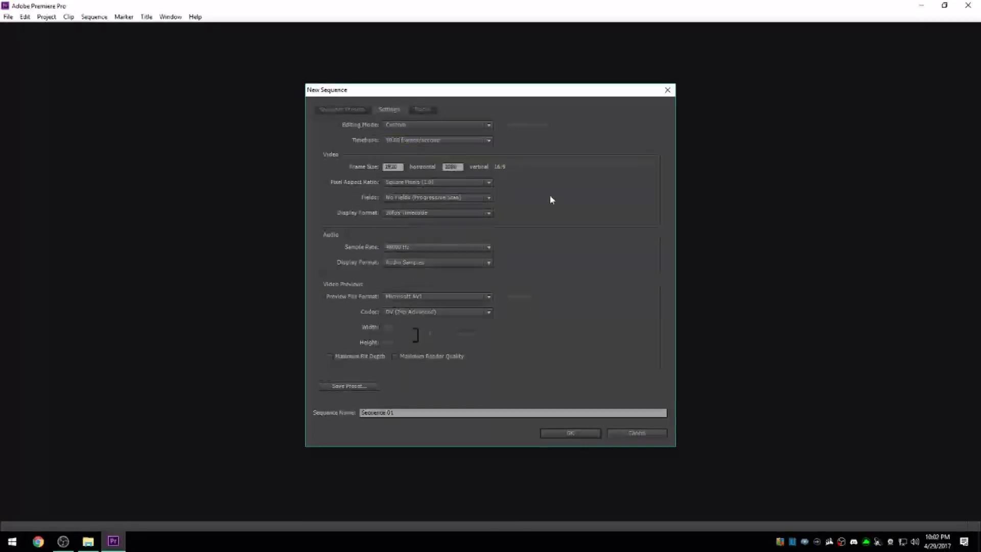
# Examine the sequence's video settings: frame size, fields and display format
pyautogui.click(398, 167)
pyautogui.press('Tab')
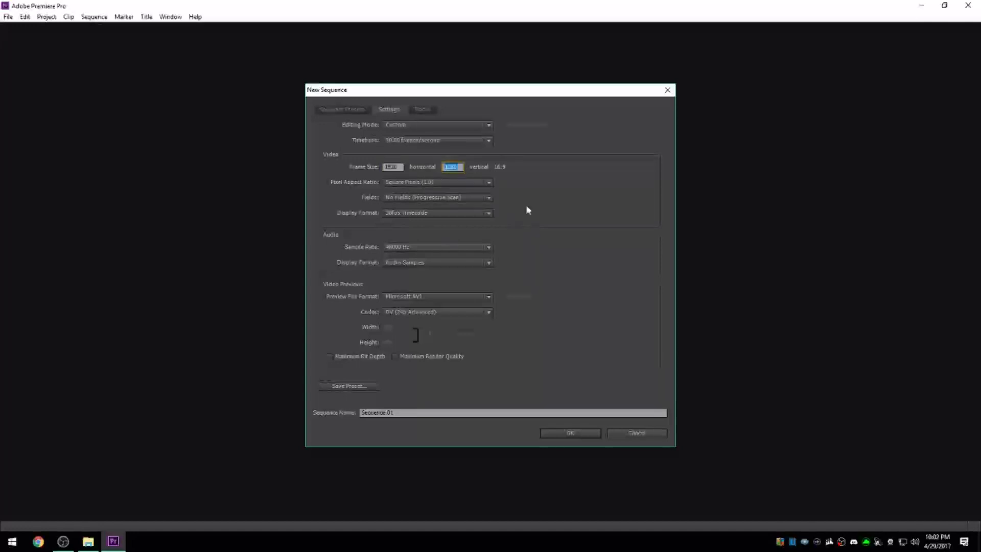
pyautogui.press('Tab')
pyautogui.doubleClick(402, 167)
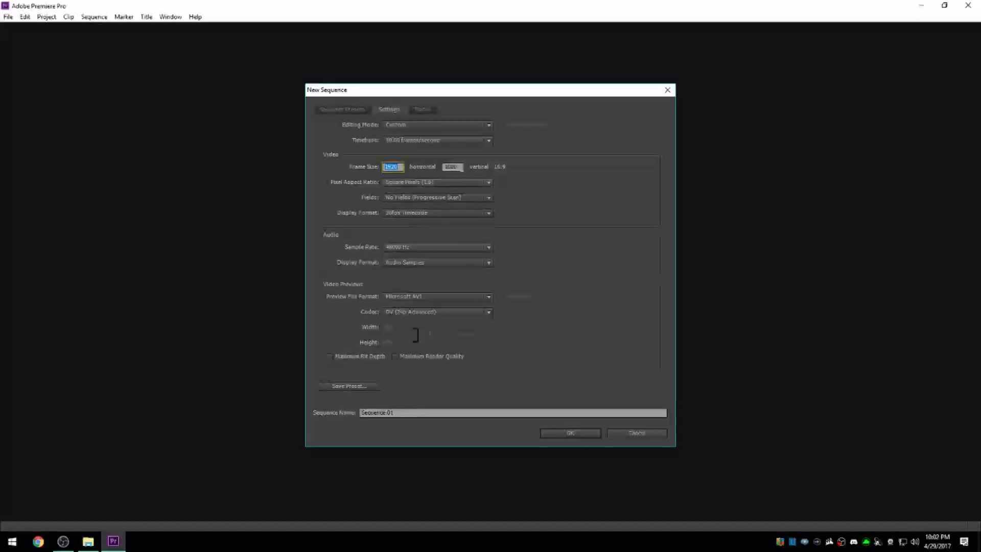
pyautogui.press('Tab')
pyautogui.press('Tab')
pyautogui.click(434, 197)
pyautogui.click(532, 213)
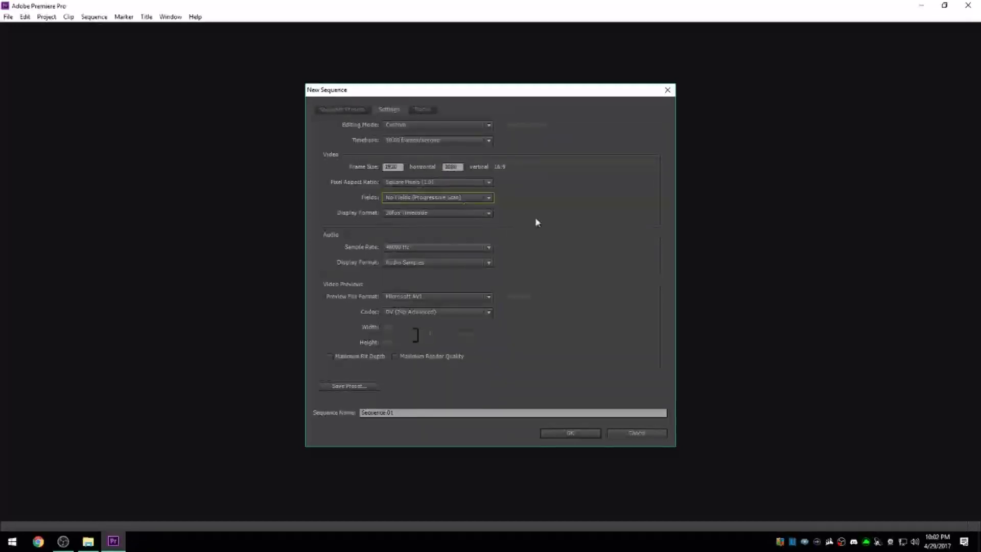
pyautogui.click(449, 213)
pyautogui.click(419, 225)
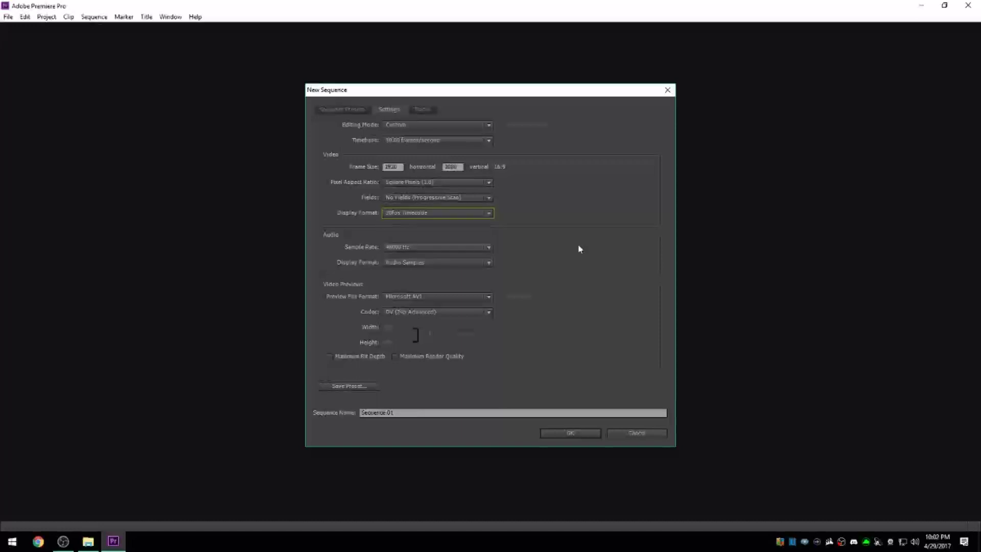
# Examine the sequence's audio sample rate and display format, and the preview file format and codec
pyautogui.click(425, 248)
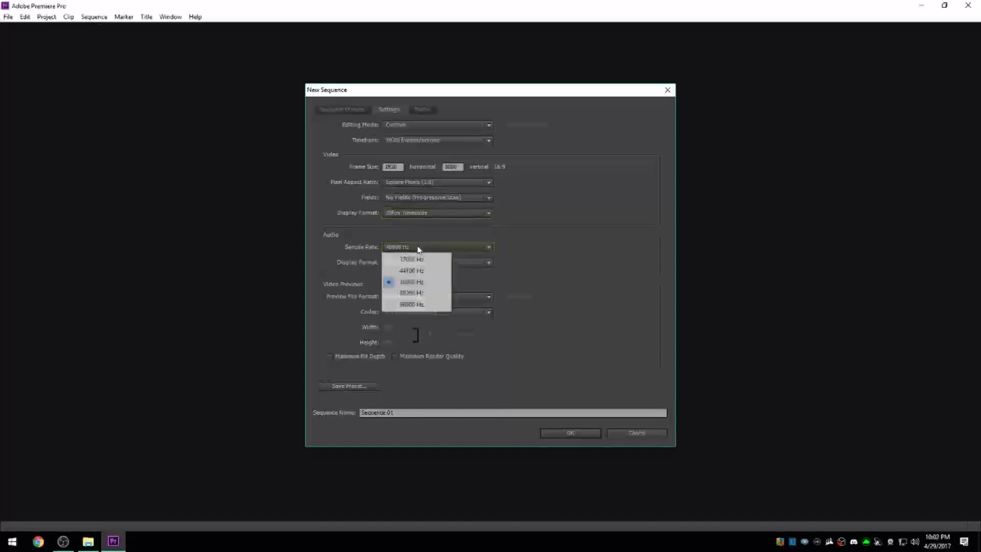
pyautogui.click(419, 249)
pyautogui.click(434, 263)
pyautogui.click(433, 266)
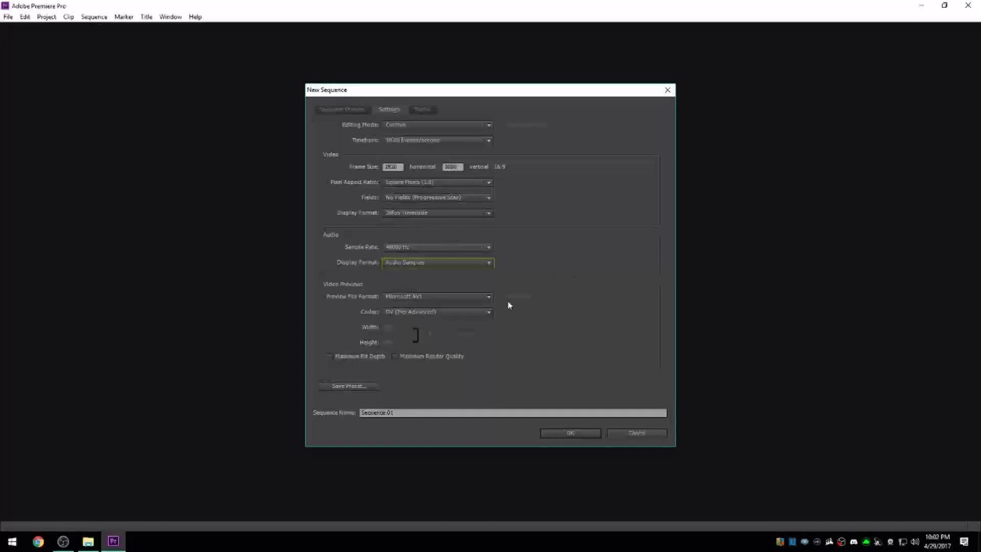
pyautogui.click(437, 296)
pyautogui.click(480, 321)
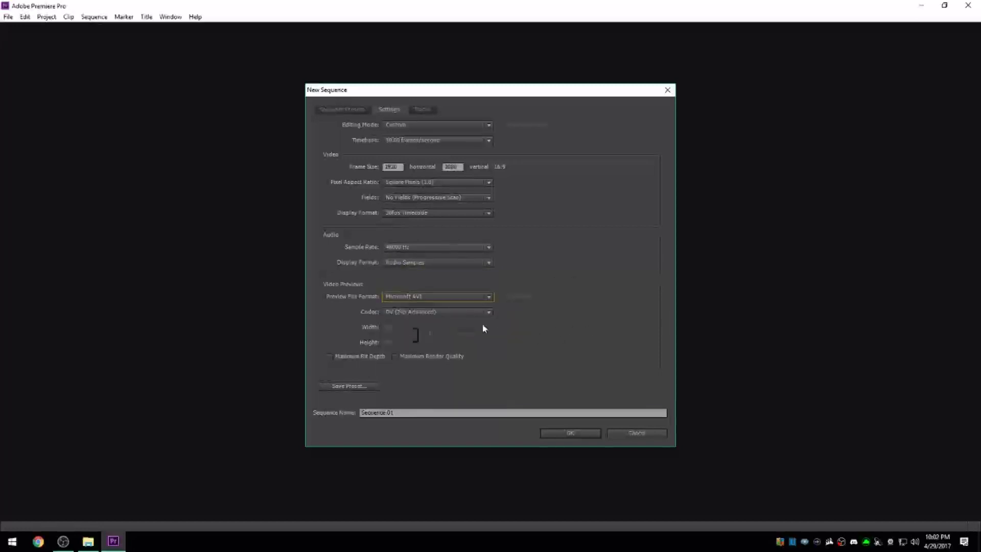
pyautogui.click(483, 312)
pyautogui.click(482, 322)
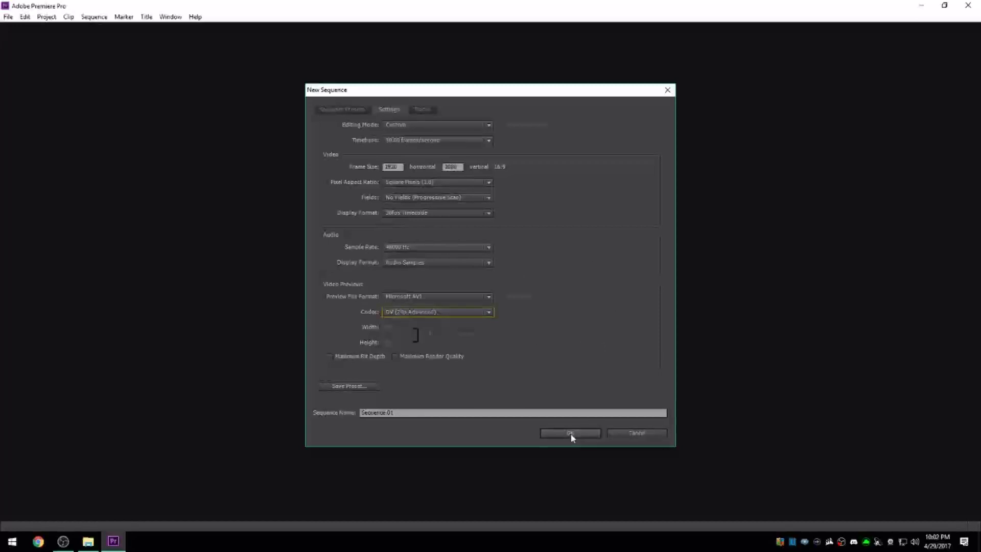
# Create Sequence 01 from the custom 1080p preset
pyautogui.click(342, 110)
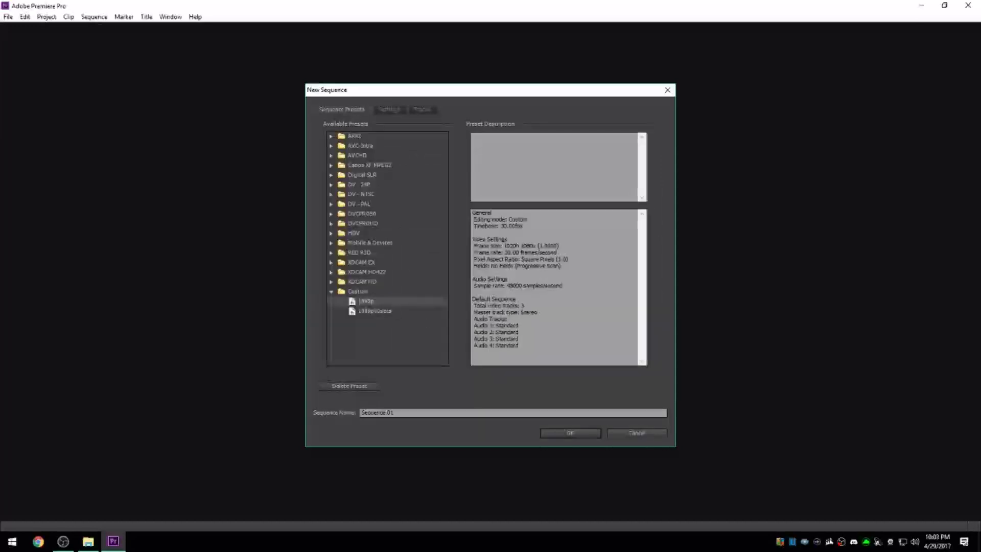
pyautogui.click(566, 435)
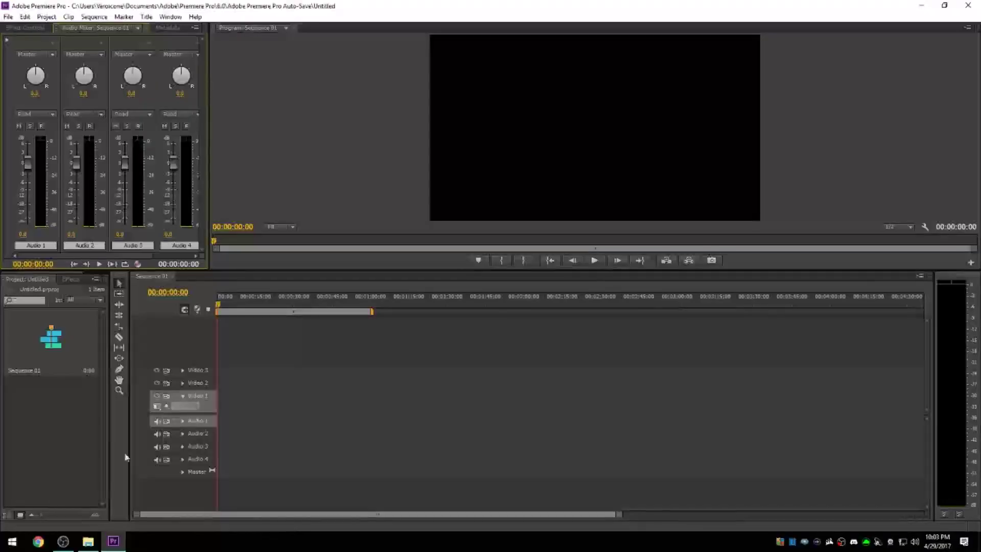
# Import both clips from the 2017-04 folder, MVI_0128 and MVI_0129, into the project and close the folder window
pyautogui.click(88, 541)
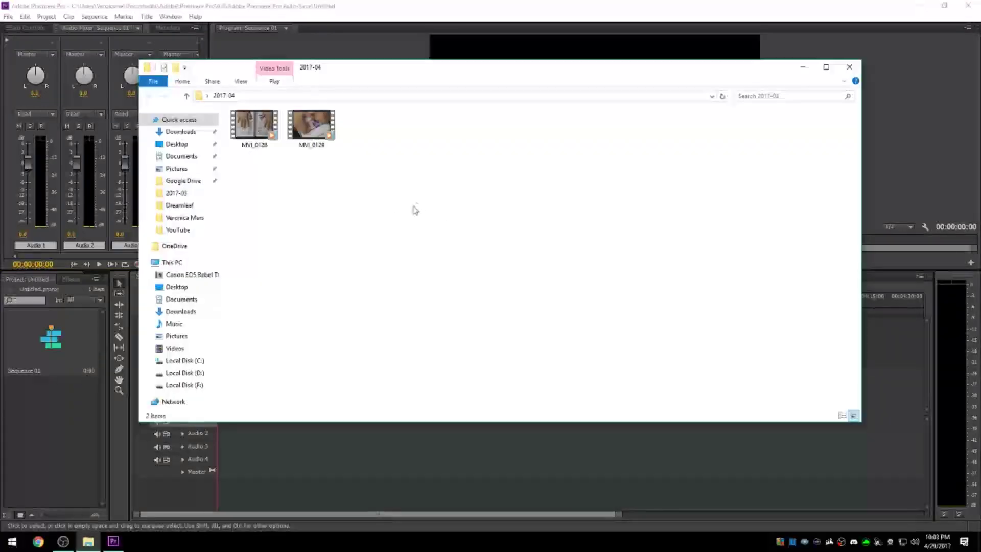
pyautogui.moveTo(392, 237); pyautogui.dragTo(16, 450)
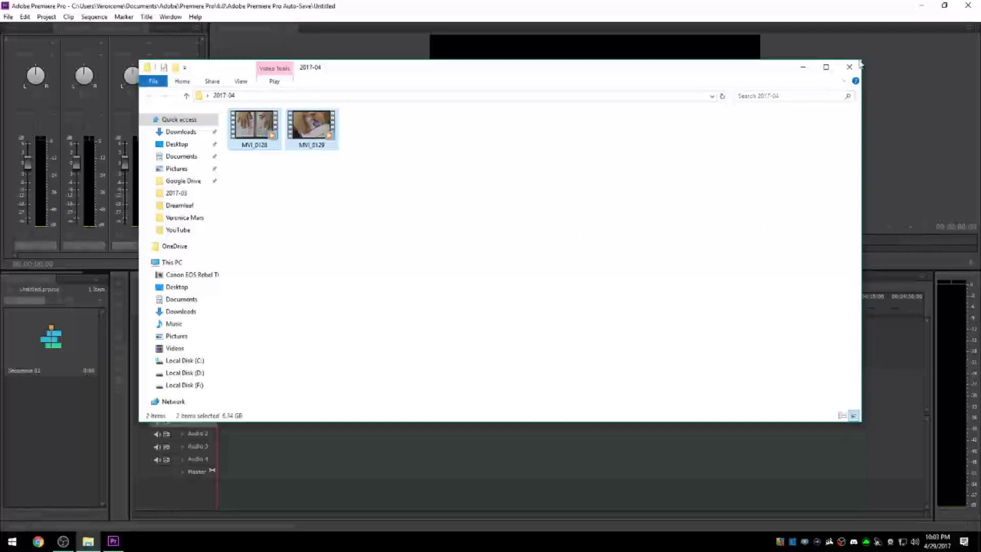
pyautogui.click(850, 70)
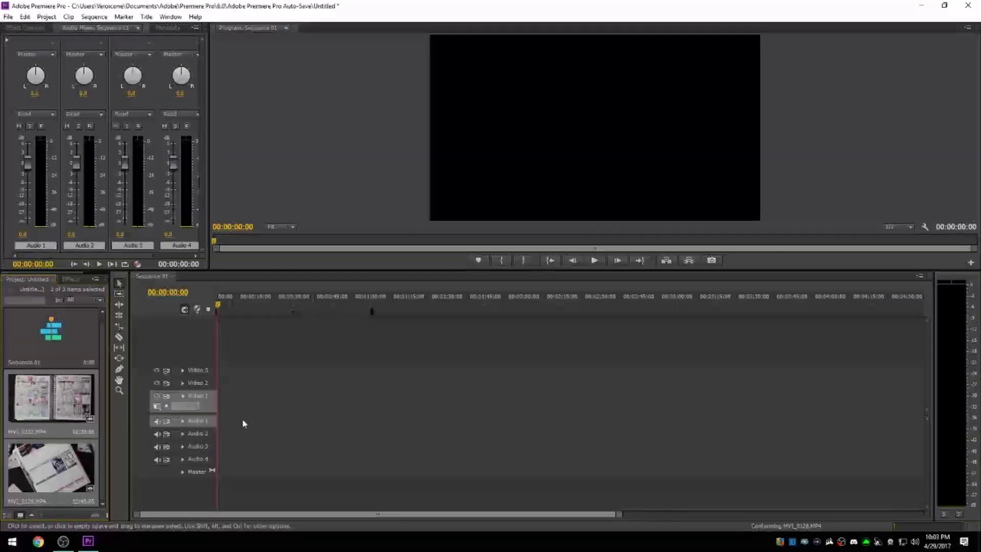
# Place MVI_0128 at the start of Video 1, matching the sequence settings to the clip, and append MVI_0129 directly after it
pyautogui.doubleClick(51, 399)
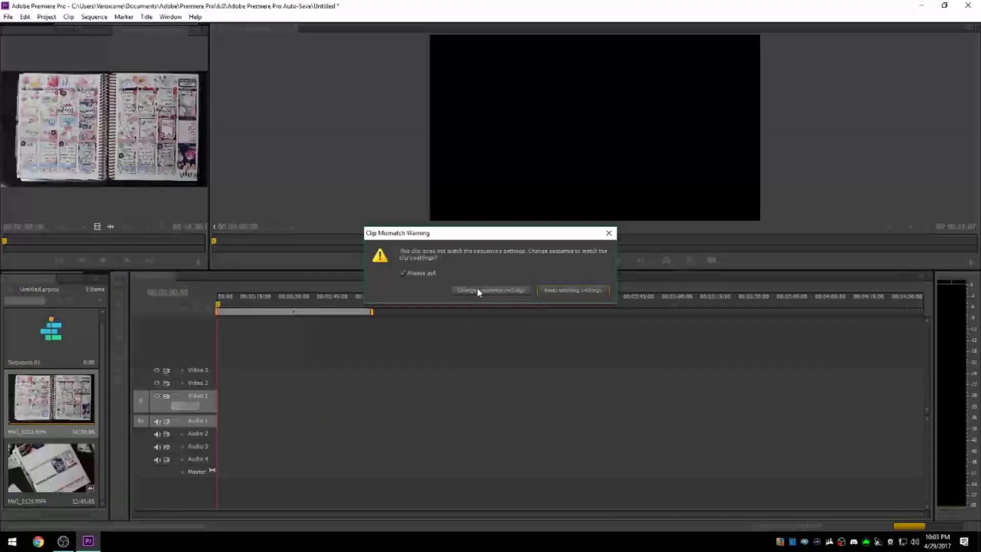
pyautogui.click(476, 287)
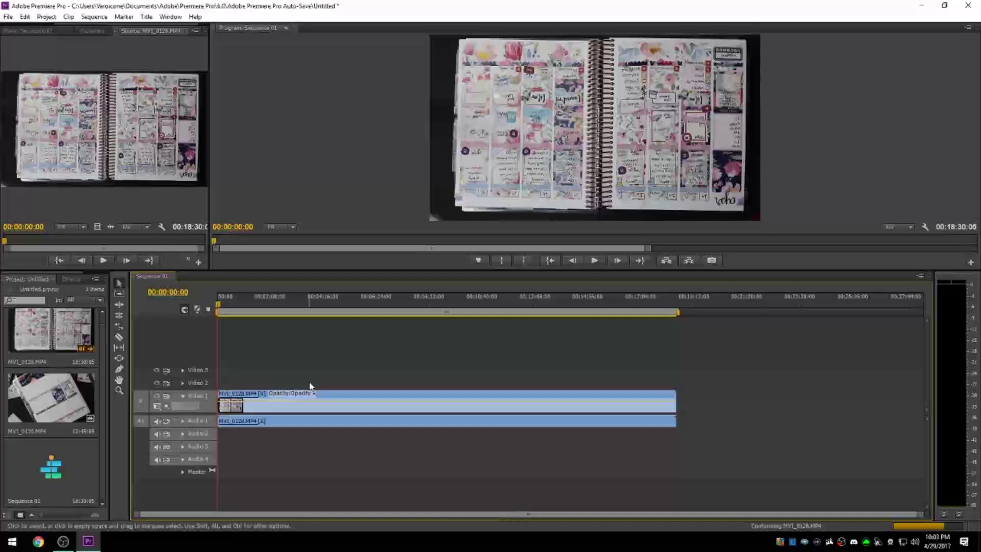
pyautogui.click(56, 395)
pyautogui.moveTo(54, 391); pyautogui.dragTo(677, 403)
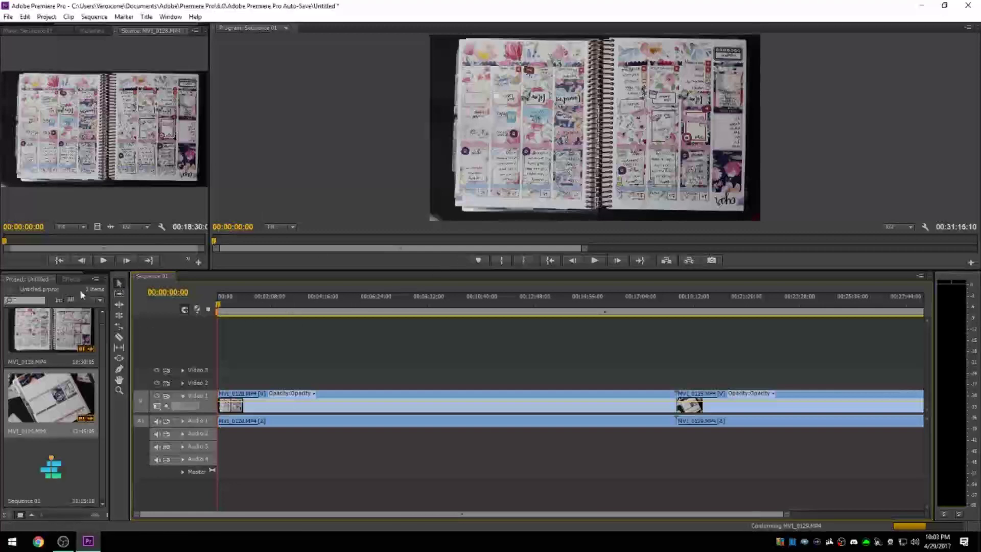
# Apply the Brightness & Contrast color correction effect to both clips in the sequence
pyautogui.click(67, 280)
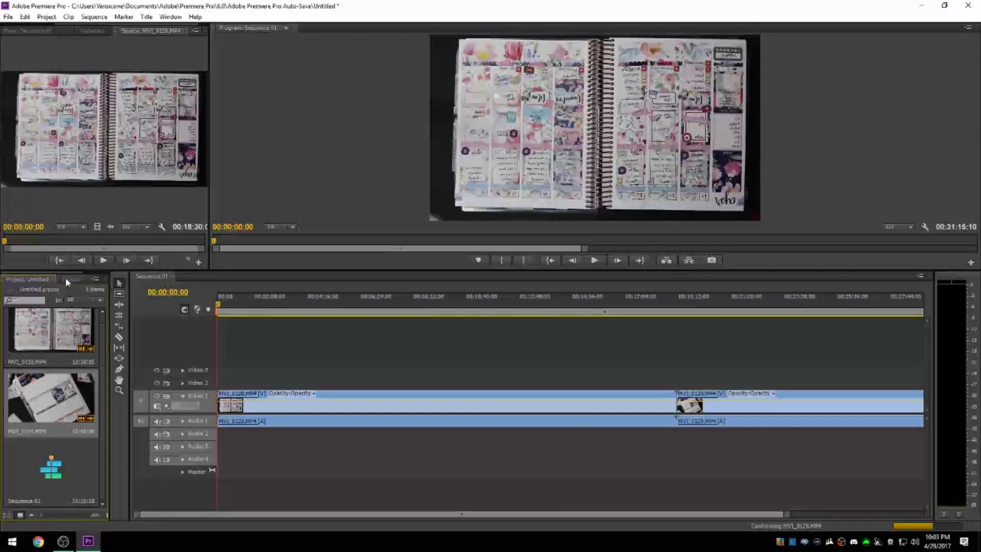
pyautogui.click(67, 280)
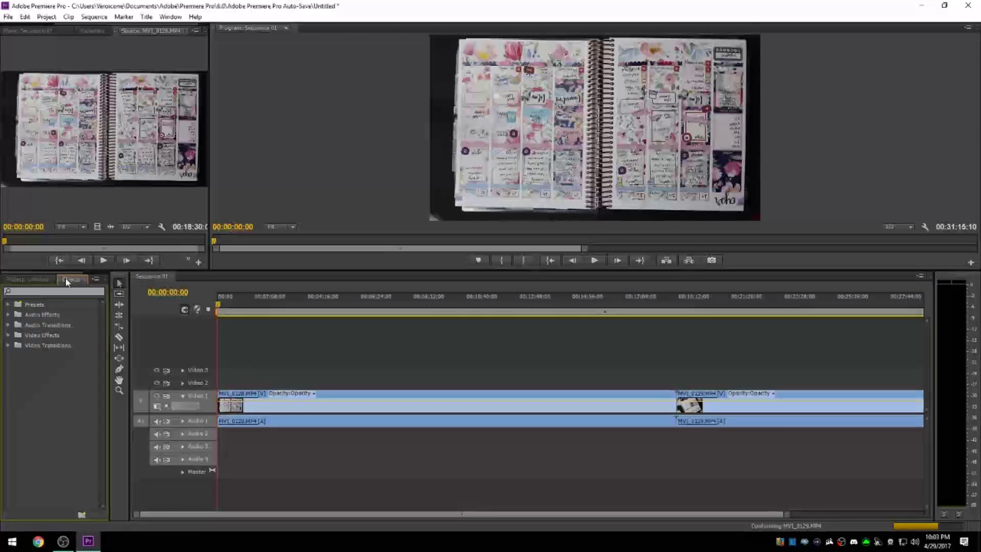
pyautogui.click(8, 335)
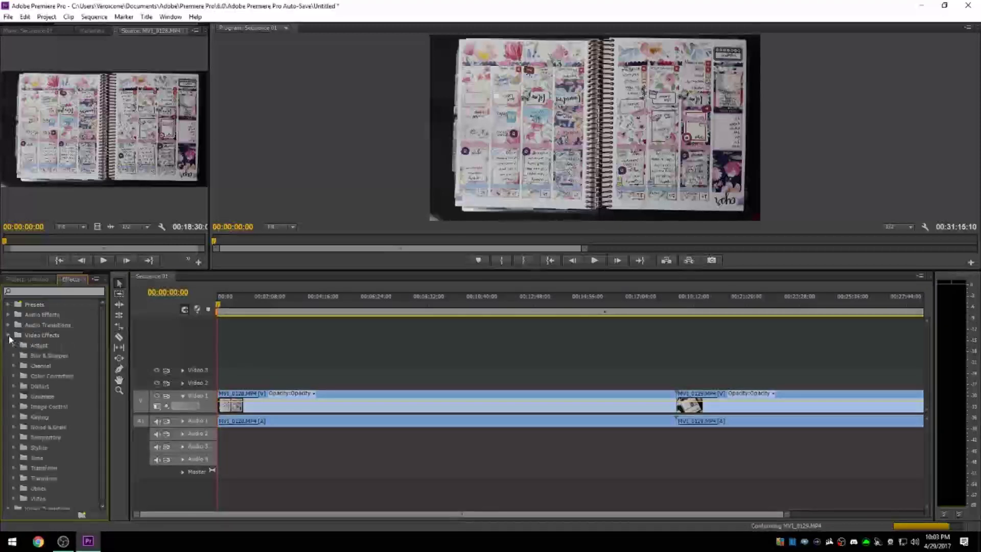
pyautogui.click(14, 376)
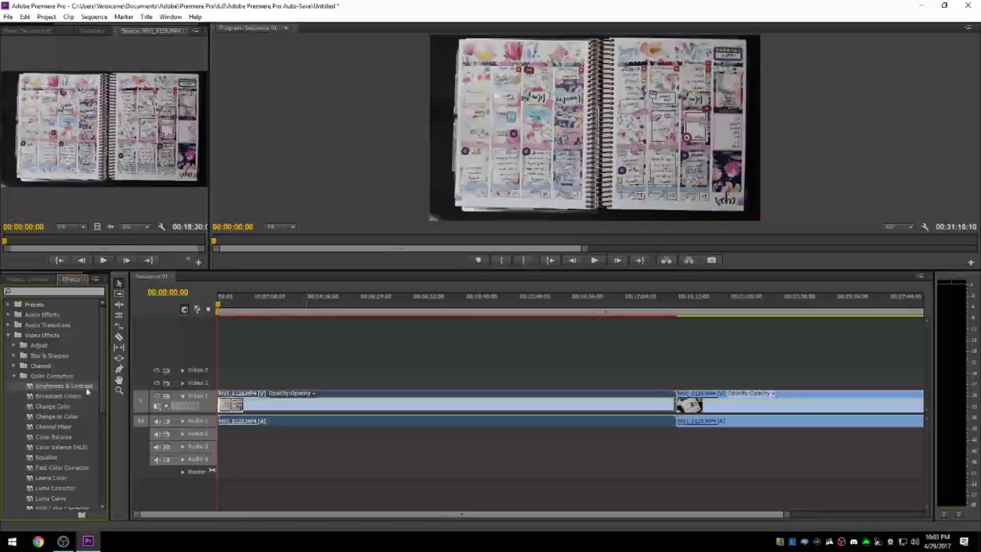
pyautogui.moveTo(88, 385); pyautogui.dragTo(758, 404)
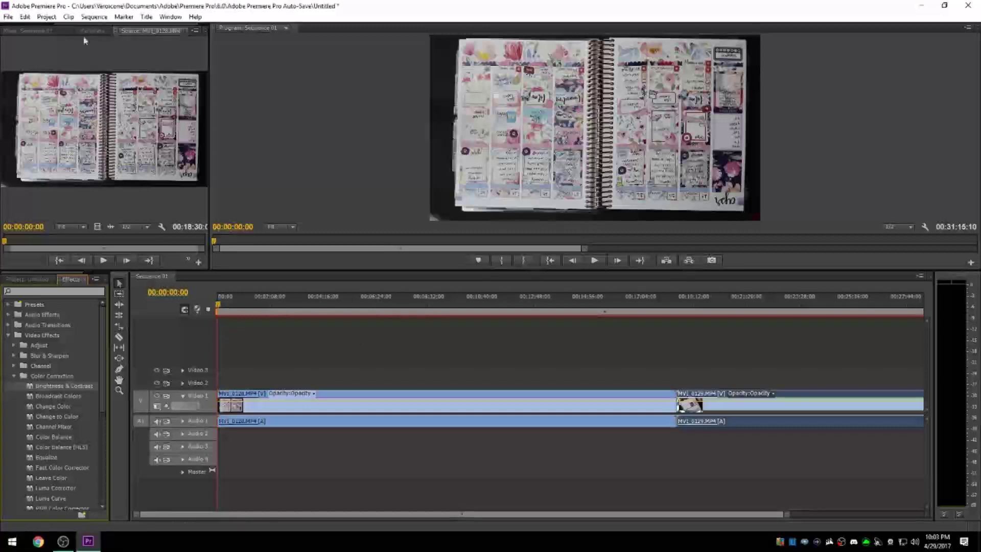
# Set MVI_0128's brightness to 15 and contrast to 10, and compare the picture with the effect switched off and on
pyautogui.click(29, 30)
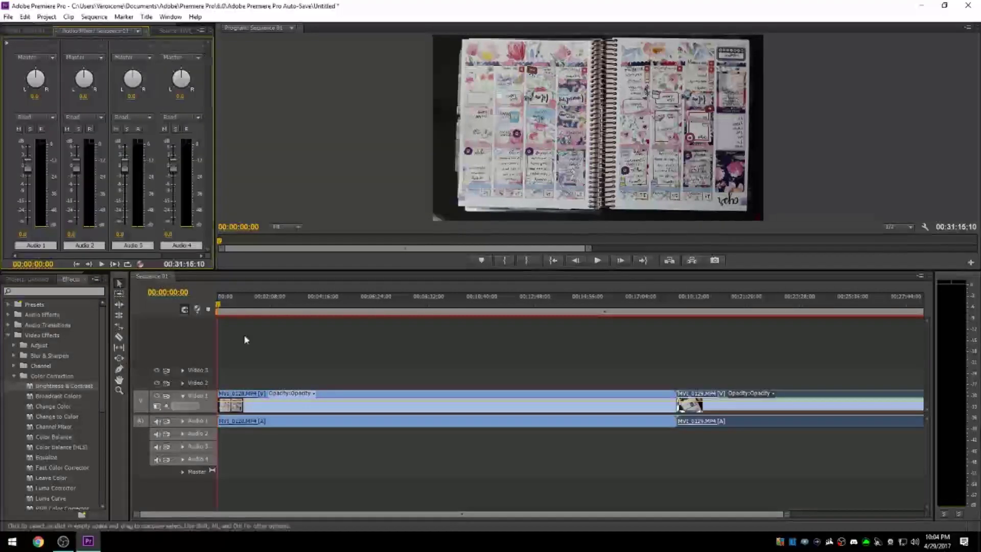
pyautogui.click(24, 30)
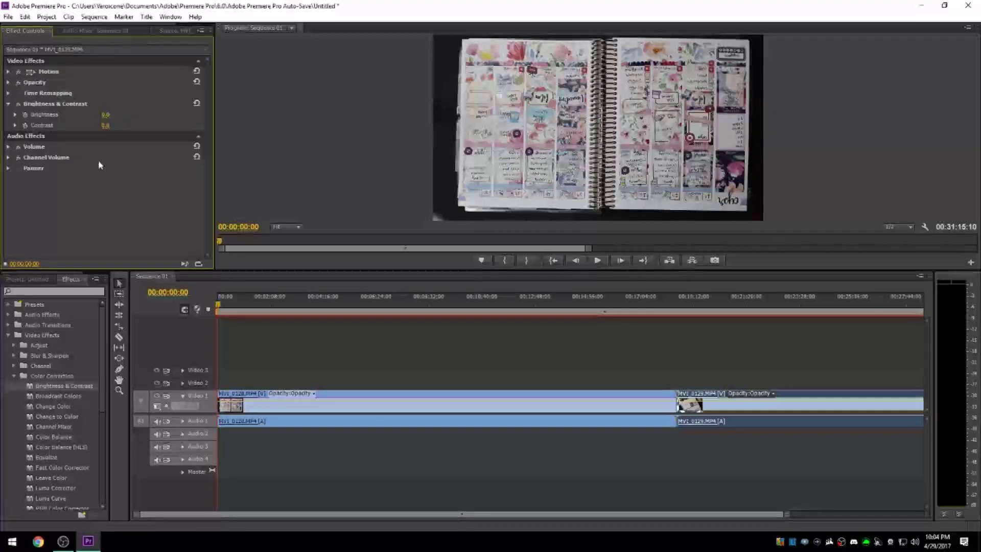
pyautogui.click(106, 114)
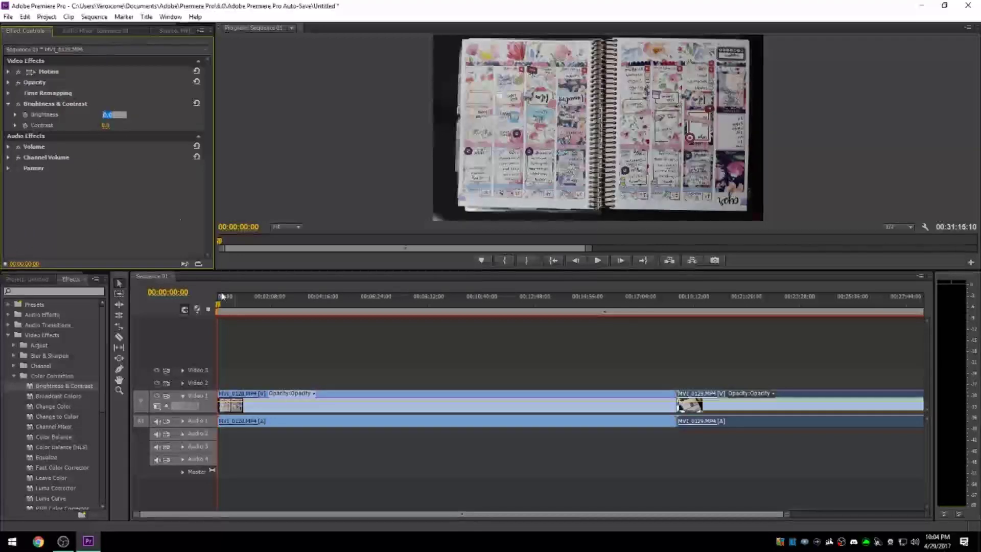
pyautogui.click(237, 406)
pyautogui.click(106, 114)
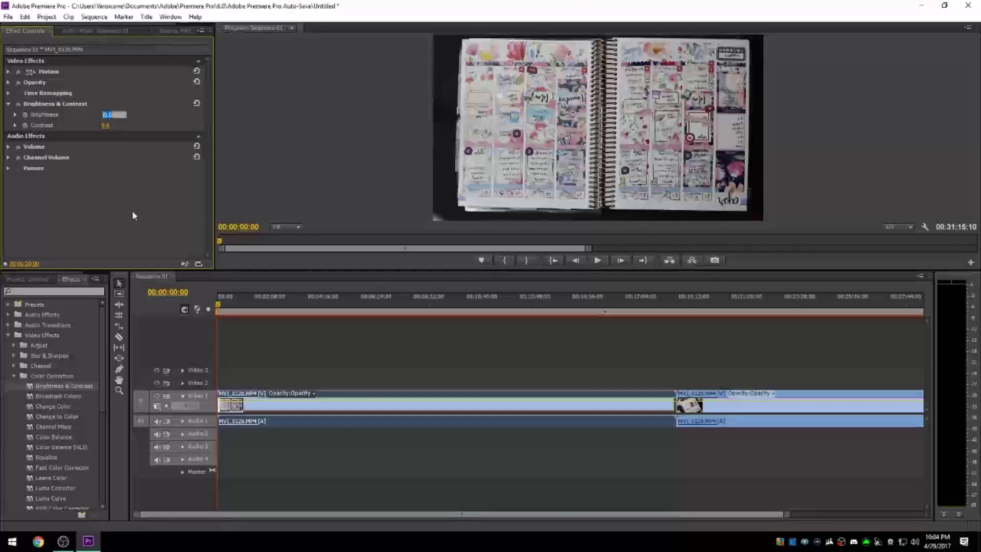
pyautogui.write('15')
pyautogui.press('Tab')
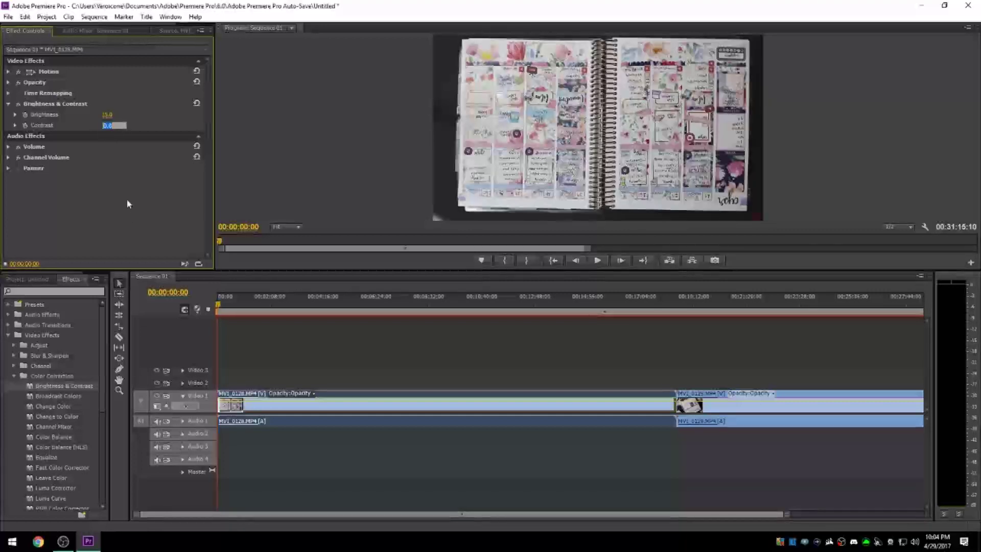
pyautogui.write('10')
pyautogui.press('Return')
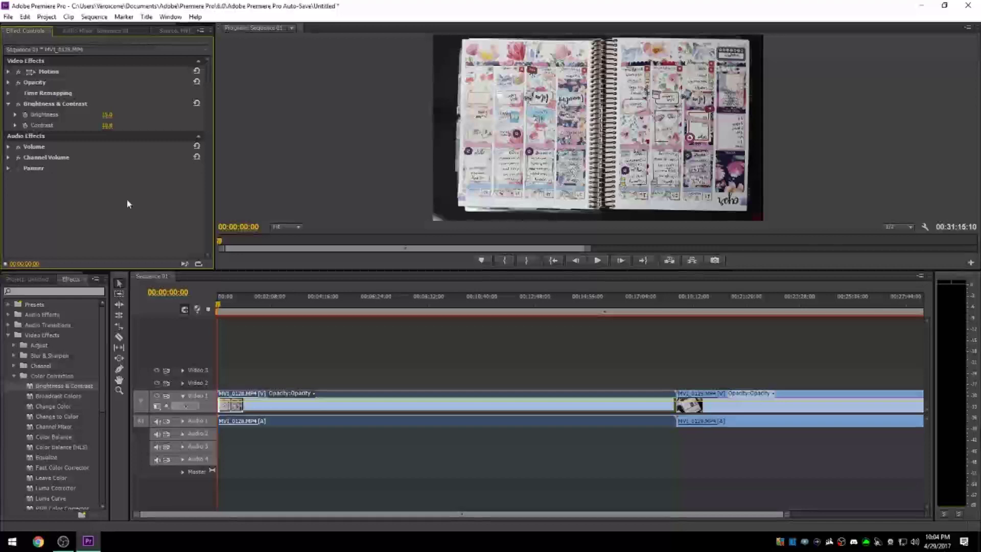
pyautogui.click(19, 104)
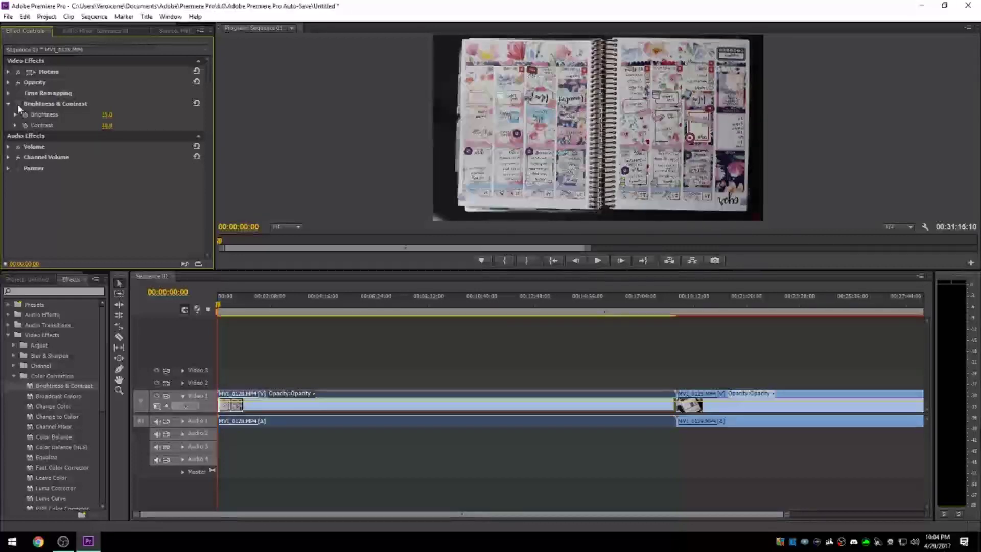
pyautogui.click(19, 105)
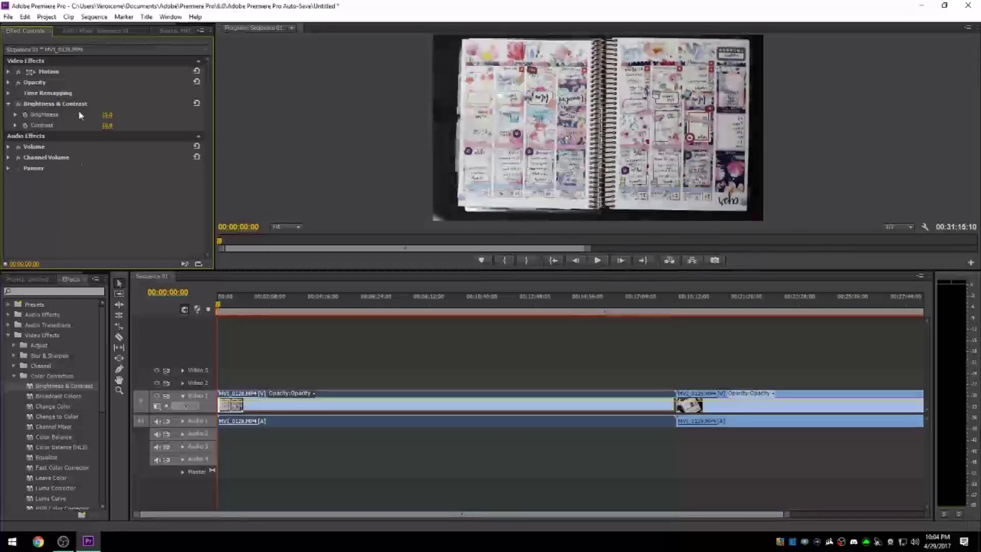
# Turn MVI_0128 upright by setting its motion rotation to 180 degrees
pyautogui.click(8, 72)
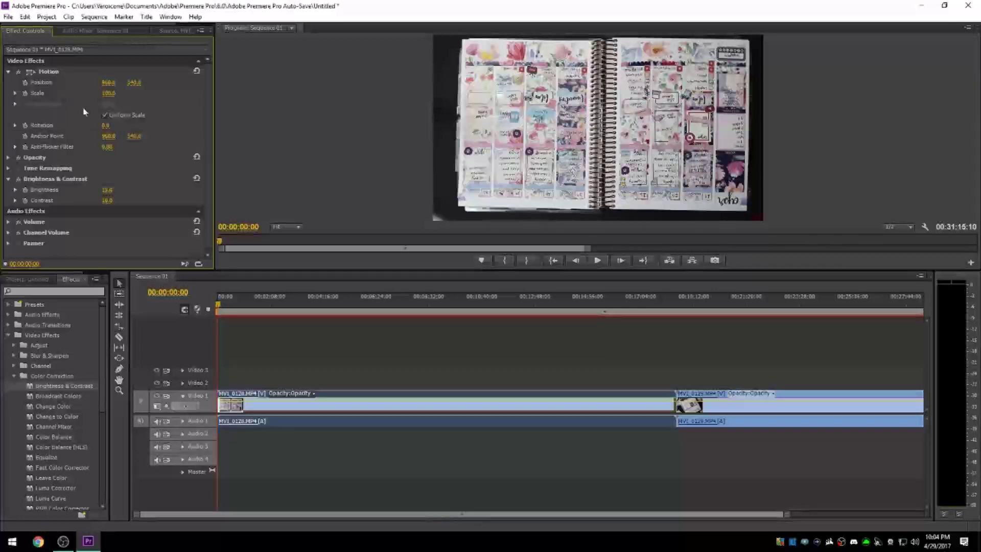
pyautogui.write('180')
pyautogui.press('Return')
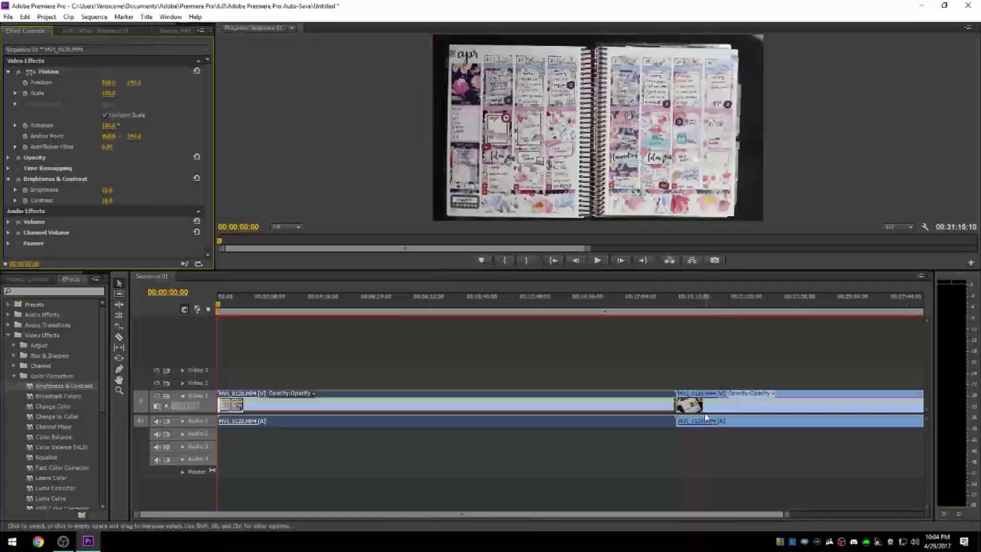
# Set the Brightness & Contrast effect on MVI_0129 to brightness 15 and contrast 10
pyautogui.click(462, 403)
pyautogui.click(108, 116)
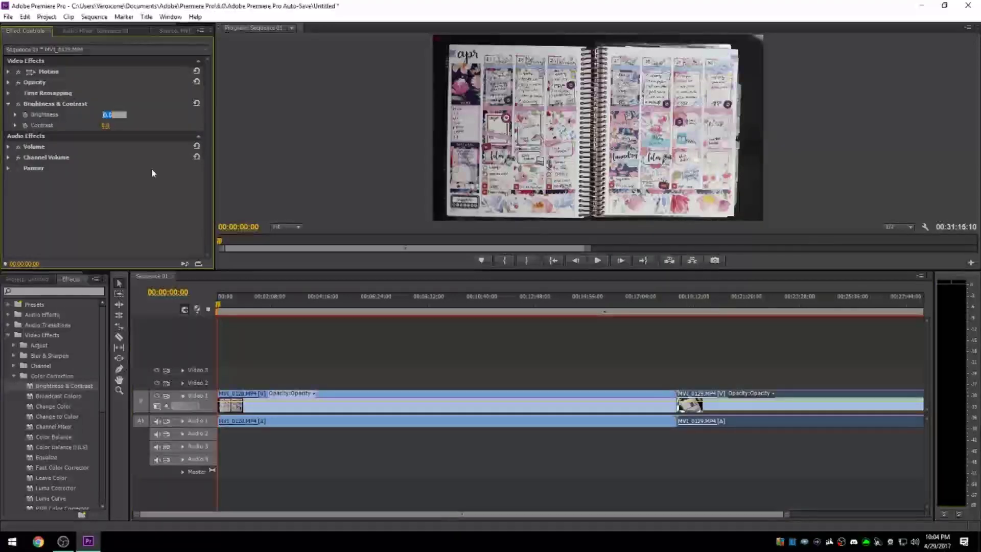
pyautogui.write('15')
pyautogui.write('1')
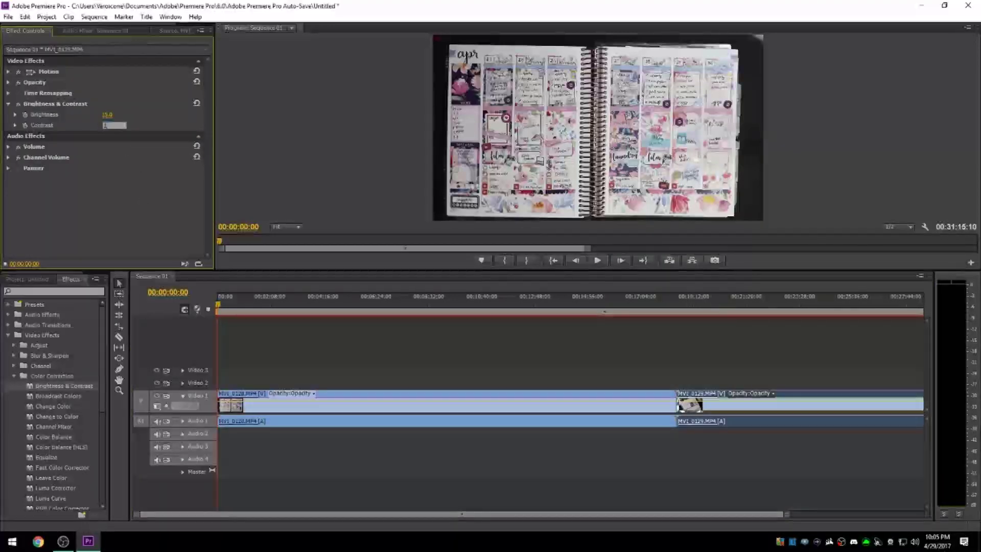
pyautogui.write('0')
pyautogui.press('Return')
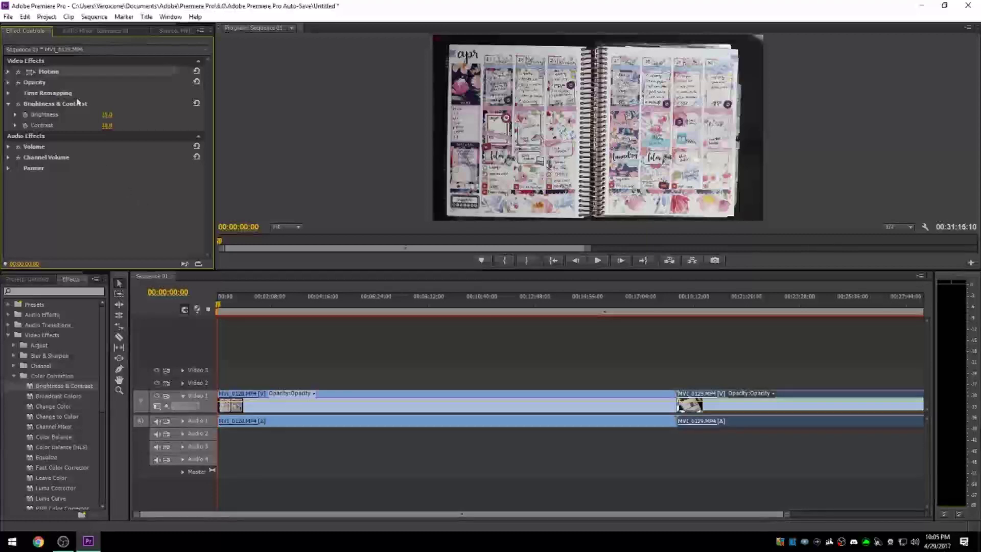
# Set MVI_0129's rotation to 180 degrees, return the playhead to the sequence start and deselect the clips
pyautogui.click(10, 71)
pyautogui.click(109, 125)
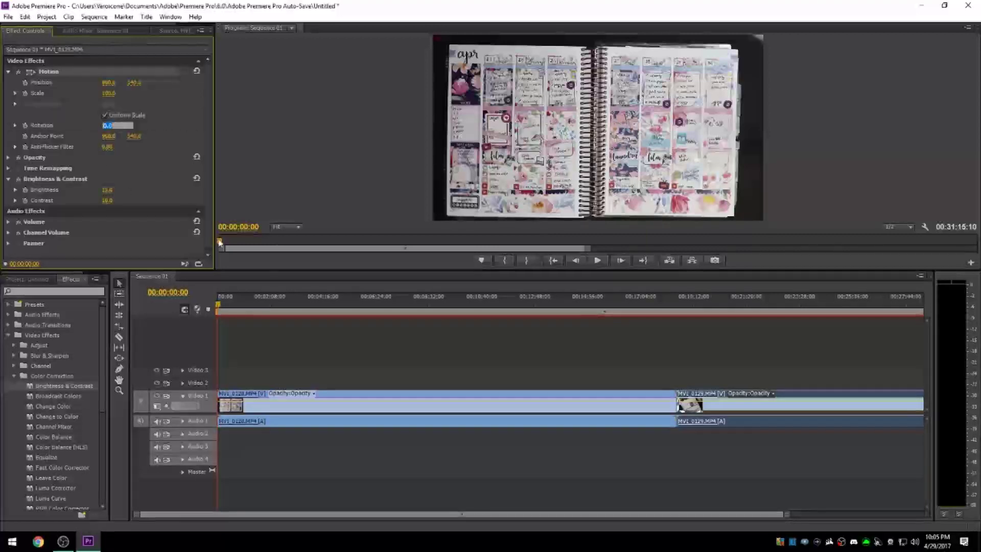
pyautogui.write('180')
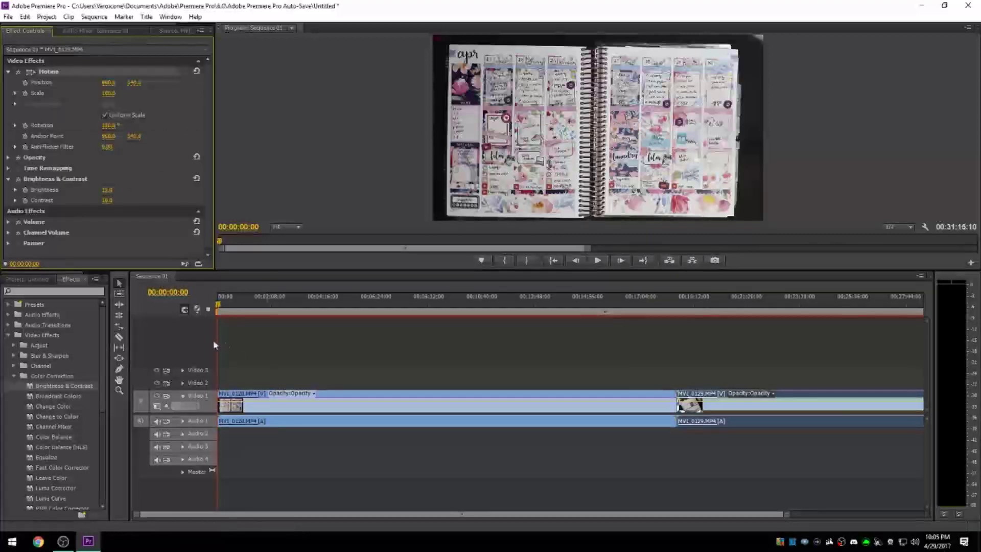
pyautogui.moveTo(218, 340); pyautogui.dragTo(756, 373)
pyautogui.press('Home')
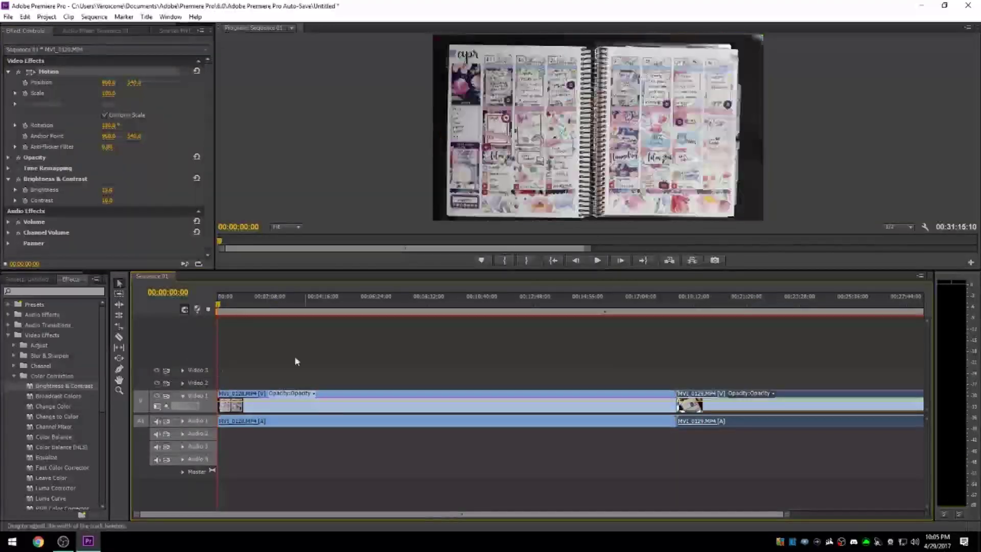
pyautogui.click(301, 355)
# Mute the Audio 1 track and briefly expand it to view the clips' waveforms
pyautogui.click(96, 31)
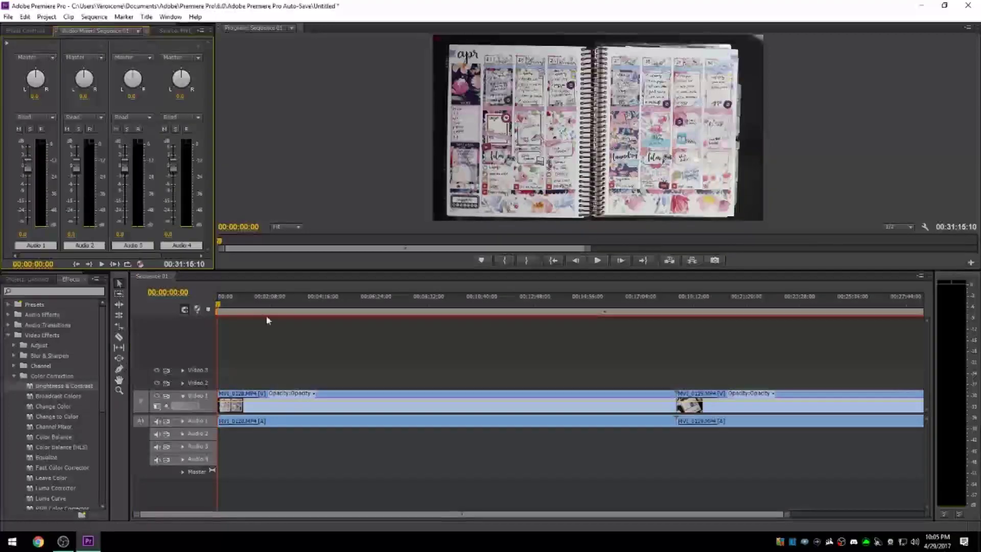
pyautogui.click(157, 420)
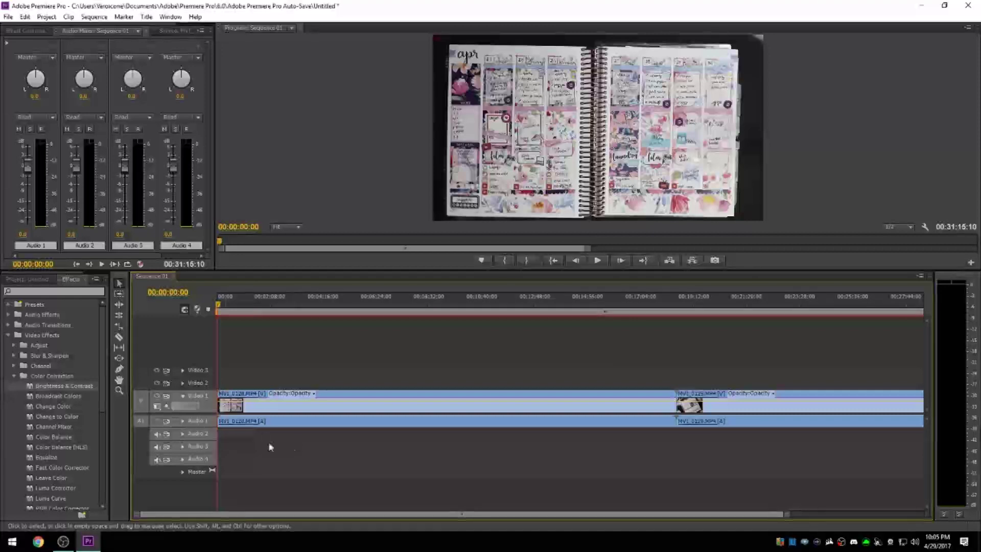
pyautogui.click(183, 421)
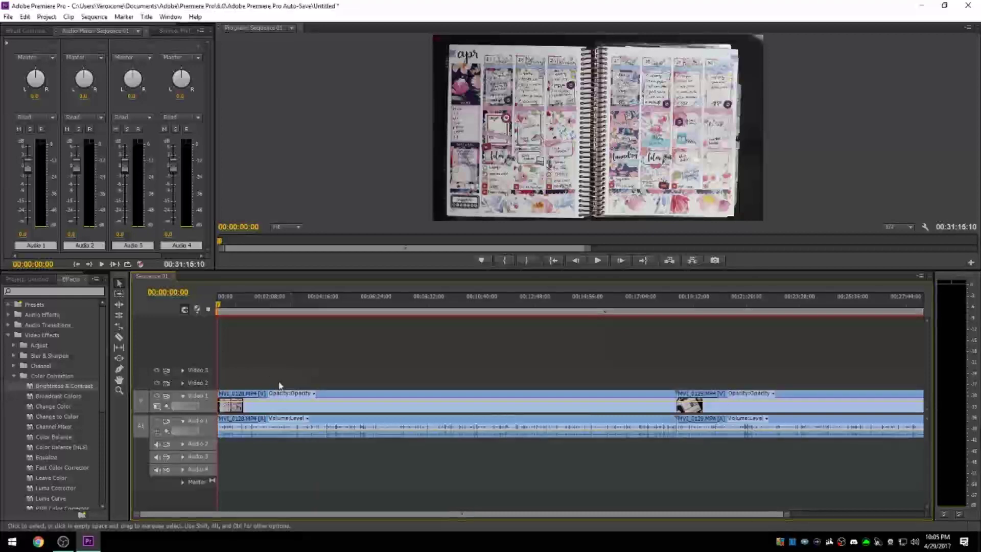
pyautogui.click(183, 421)
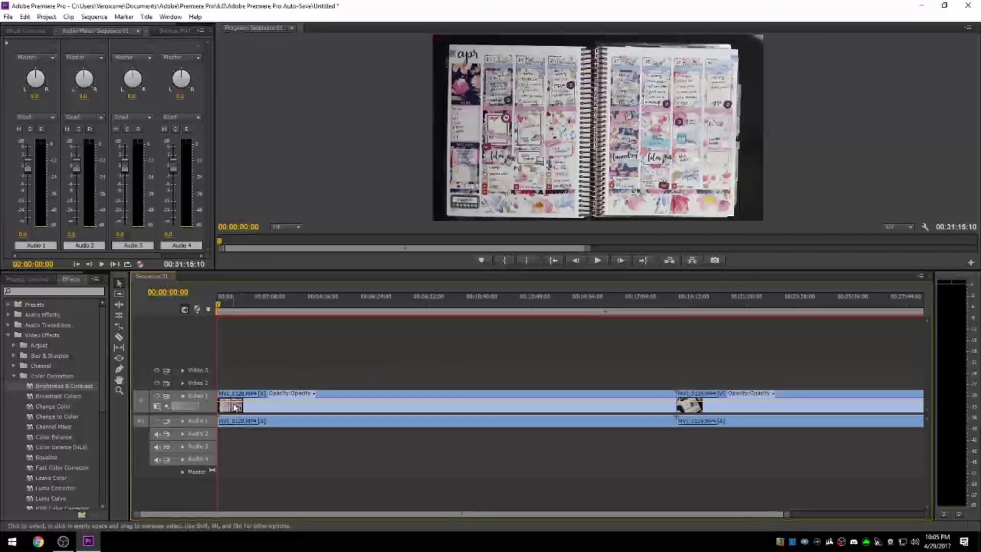
# Speed up MVI_0128 to 250%
pyautogui.click(235, 407)
pyautogui.rightClick(235, 407)
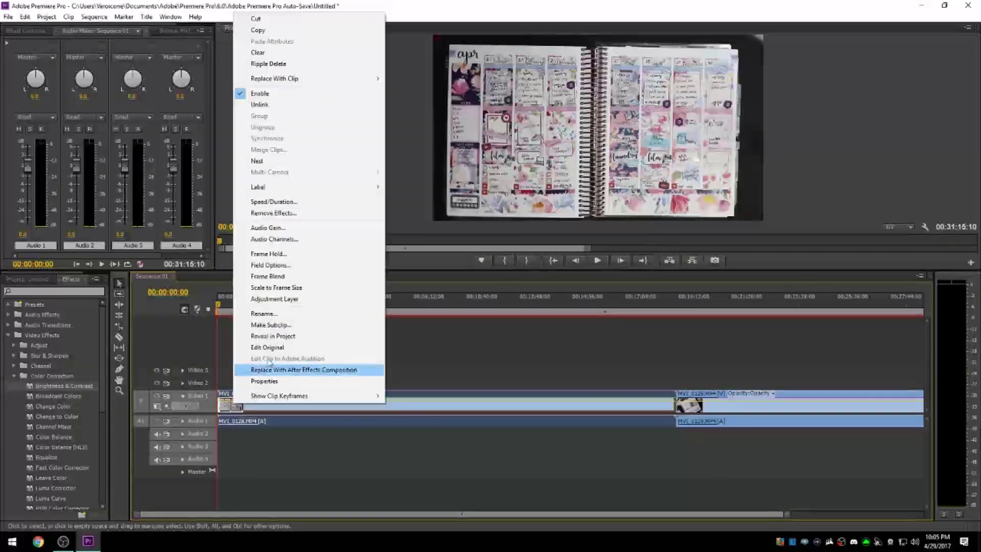
pyautogui.click(237, 415)
pyautogui.rightClick(236, 413)
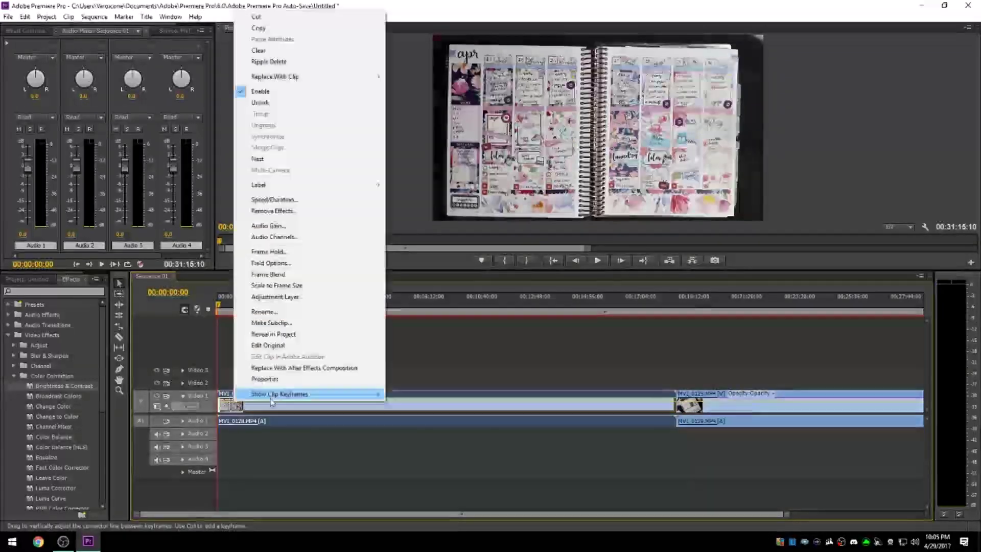
pyautogui.click(274, 200)
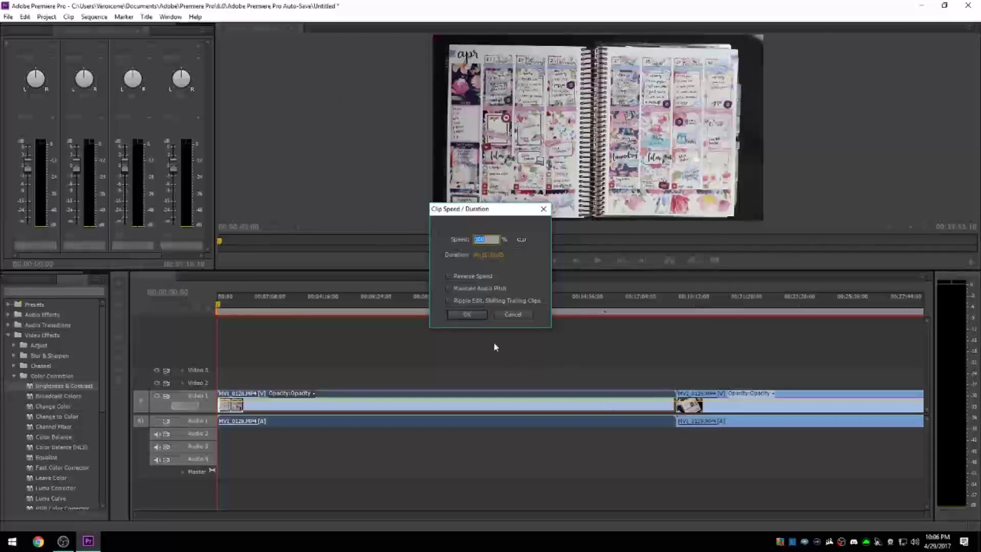
pyautogui.press('Return')
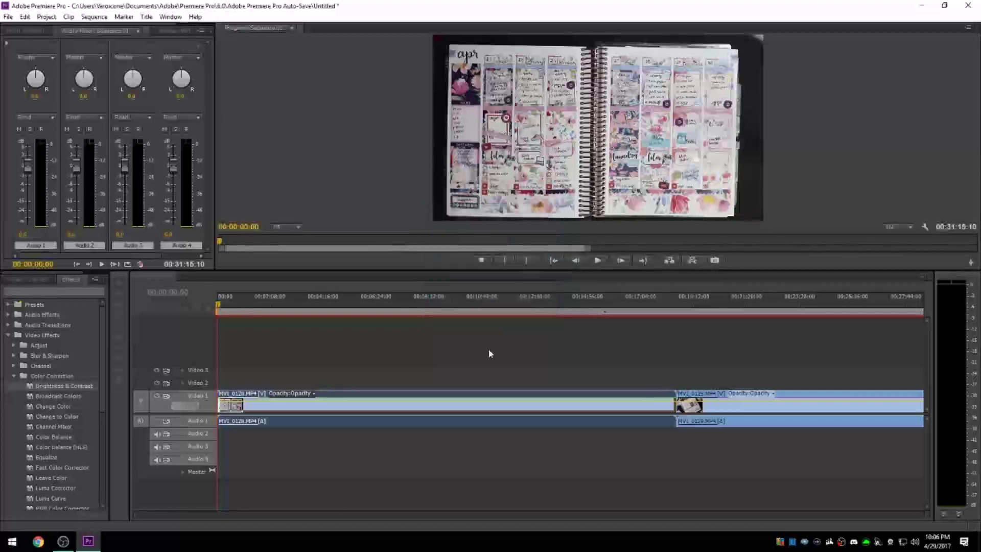
# Set the playback speed of MVI_0129 to 250%
pyautogui.click(710, 404)
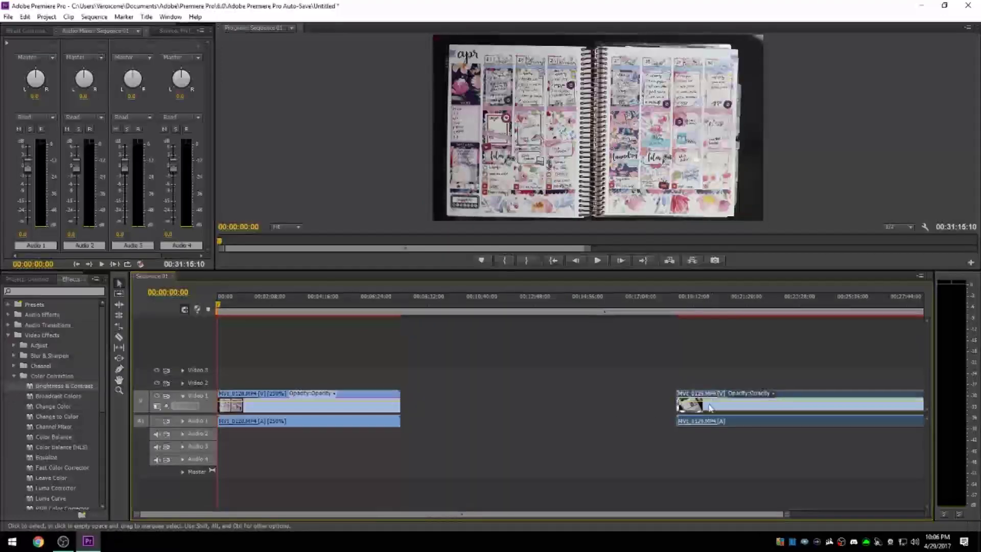
pyautogui.rightClick(710, 403)
pyautogui.click(750, 202)
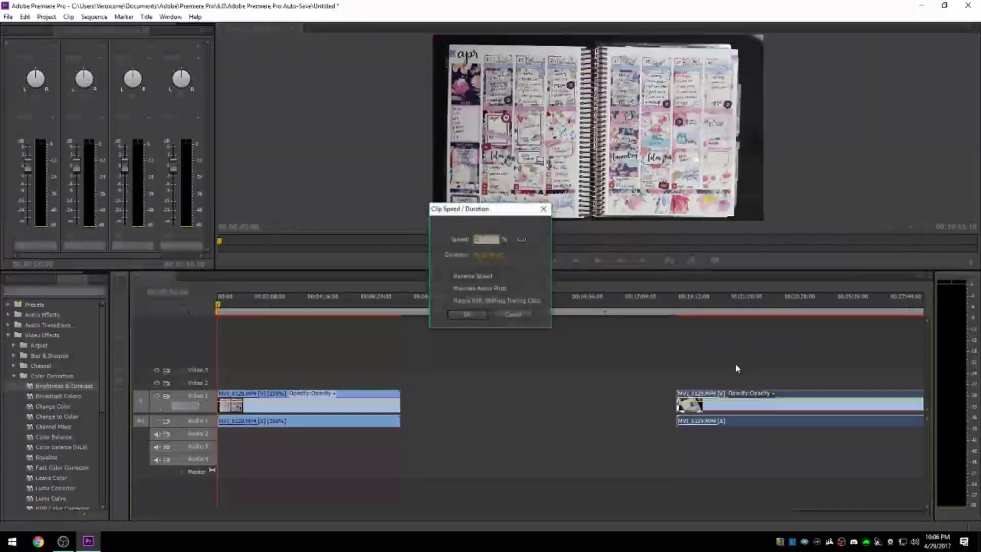
pyautogui.write('250')
pyautogui.press('Return')
# Delete the empty gap between the two clips so that MVI_0129 directly follows MVI_0128
pyautogui.click(537, 405)
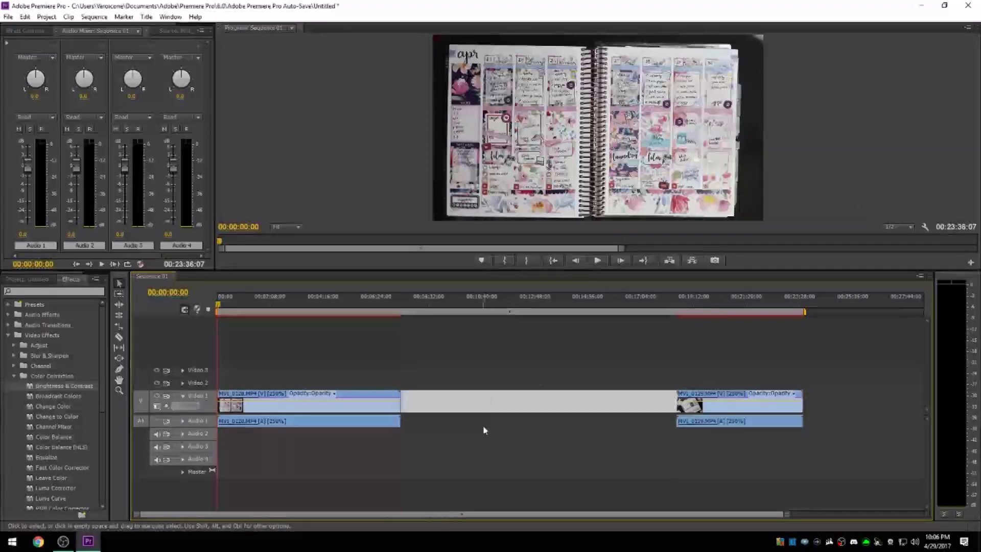
pyautogui.click(532, 412)
pyautogui.click(510, 400)
pyautogui.press('Delete')
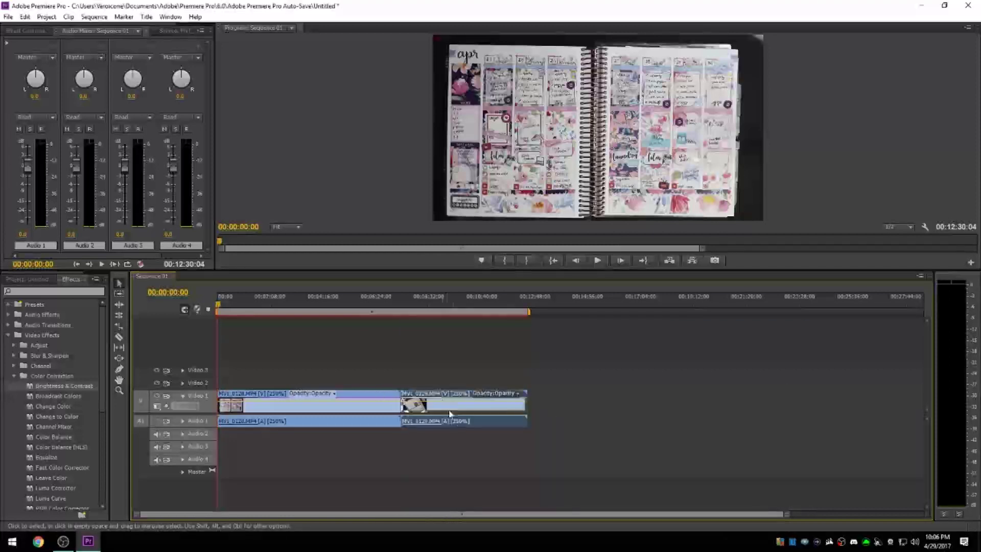
pyautogui.moveTo(448, 409)
pyautogui.mouseDown()
pyautogui.moveTo(627, 409)
pyautogui.moveTo(448, 408)
pyautogui.mouseUp()
# Play the opening seconds of the sequence to check the speed, then move the playhead to 00:00:14:24
pyautogui.press('space')
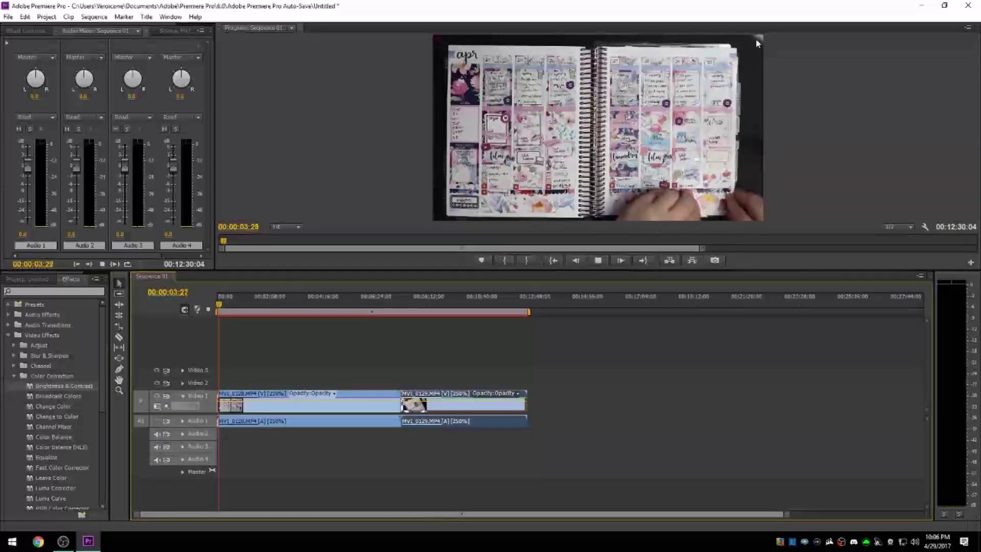
pyautogui.press('space')
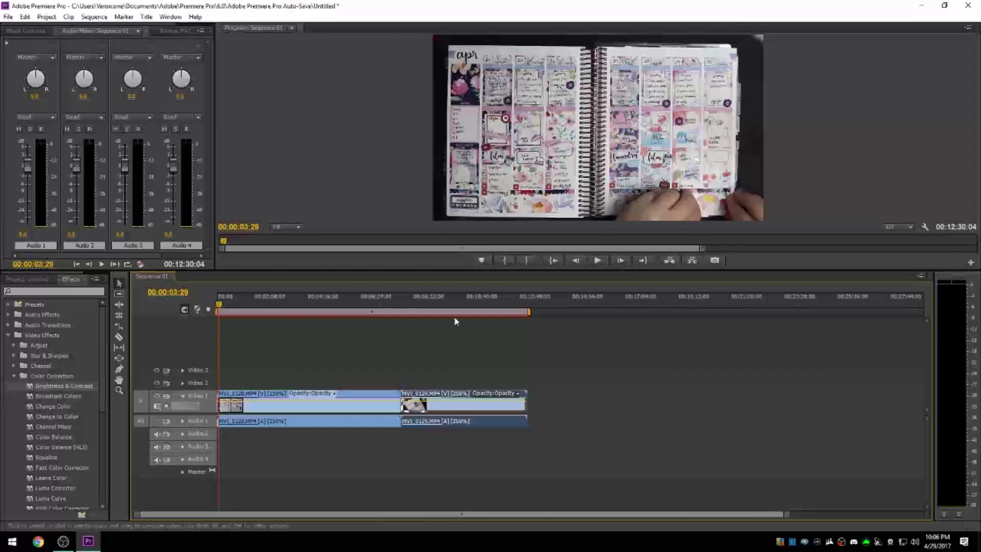
pyautogui.moveTo(217, 339); pyautogui.dragTo(223, 366)
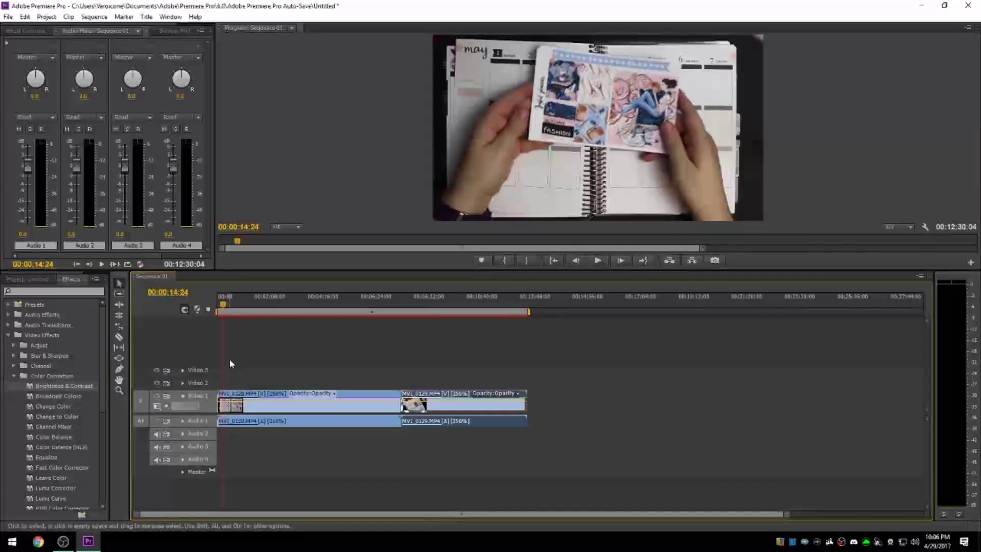
# Zoom the timeline in on the beginning of MVI_0128 around the playhead
pyautogui.press('=')
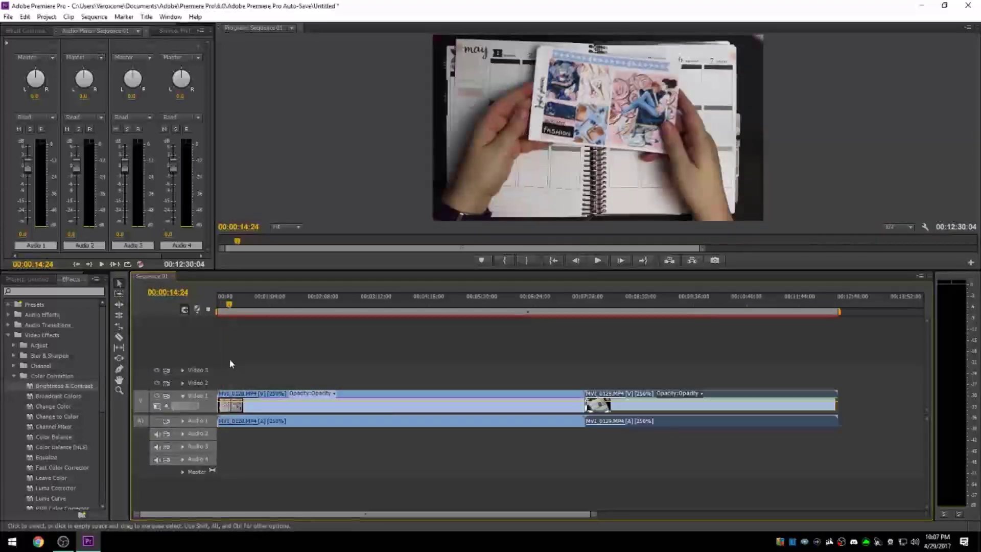
pyautogui.press('=')
pyautogui.press('=')
pyautogui.press('-')
pyautogui.press('-')
pyautogui.press('-')
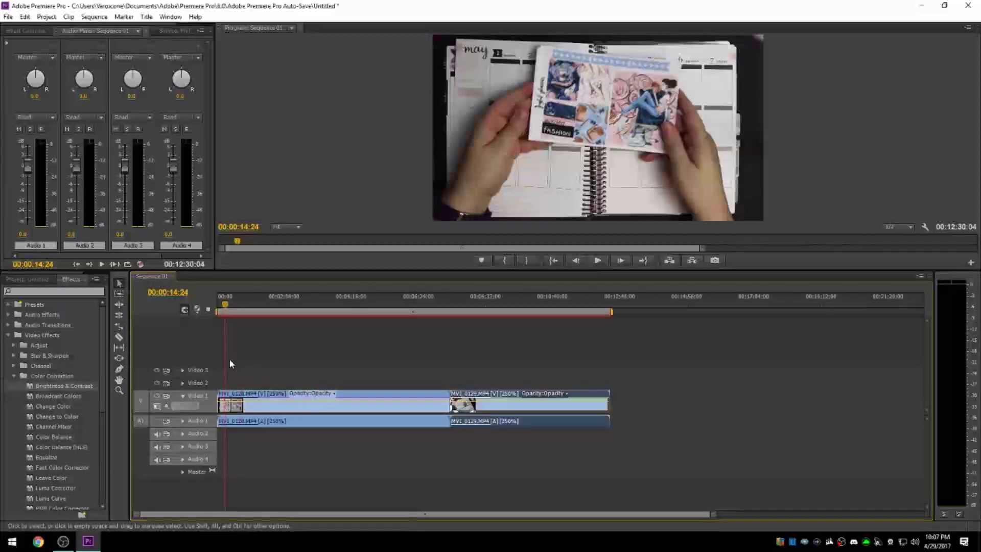
pyautogui.press('=')
pyautogui.press('=')
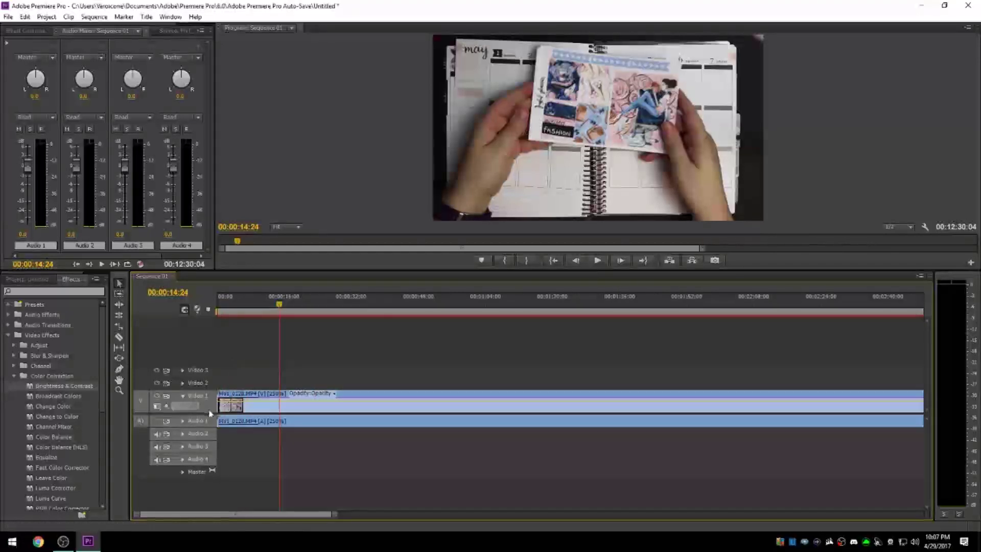
pyautogui.scroll(2, 222, 475)
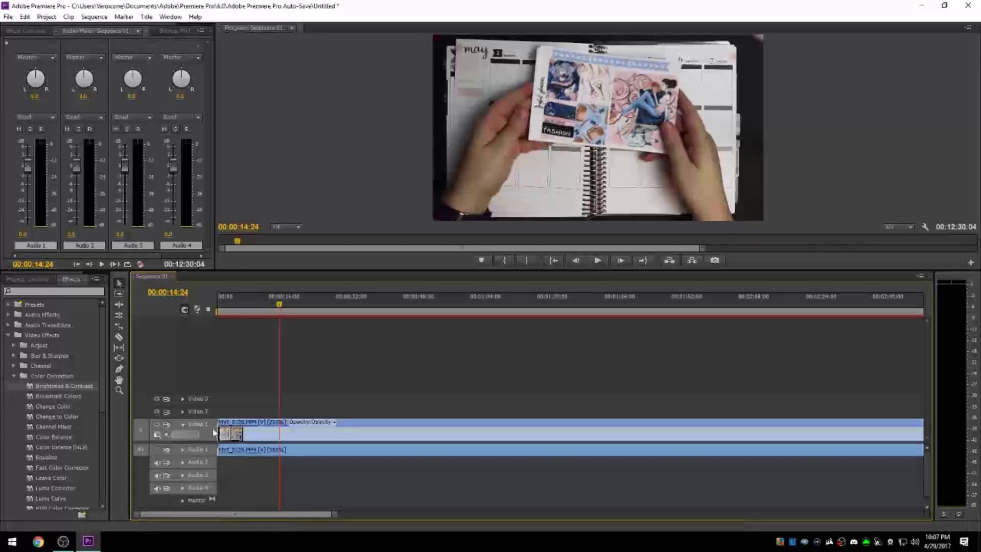
# Make the Video 1 track taller and split MVI_0128 at 00:00:16:02 with the Razor tool
pyautogui.moveTo(211, 421)
pyautogui.mouseDown()
pyautogui.moveTo(210, 438)
pyautogui.moveTo(210, 421)
pyautogui.mouseUp()
pyautogui.moveTo(209, 380); pyautogui.dragTo(210, 387)
pyautogui.moveTo(279, 366); pyautogui.dragTo(285, 366)
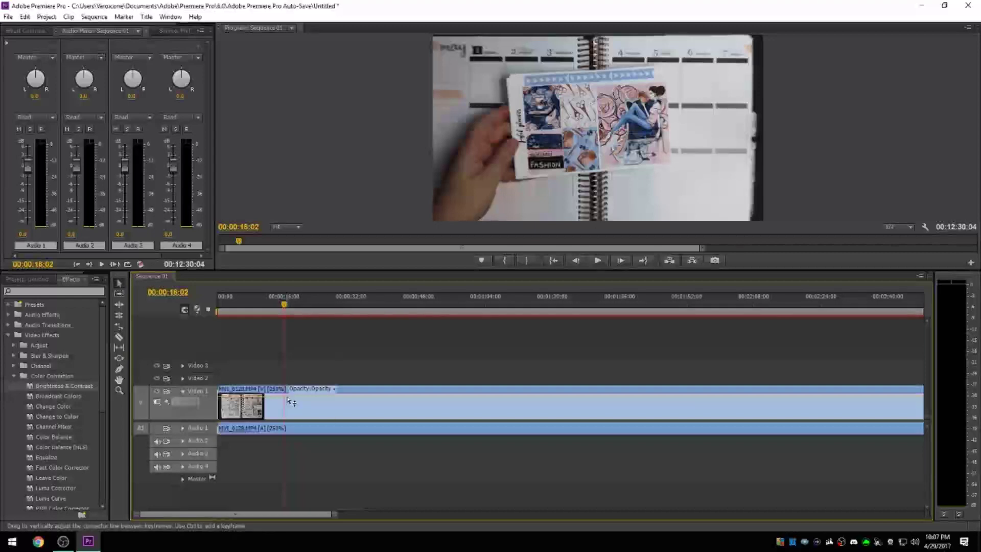
pyautogui.click(119, 338)
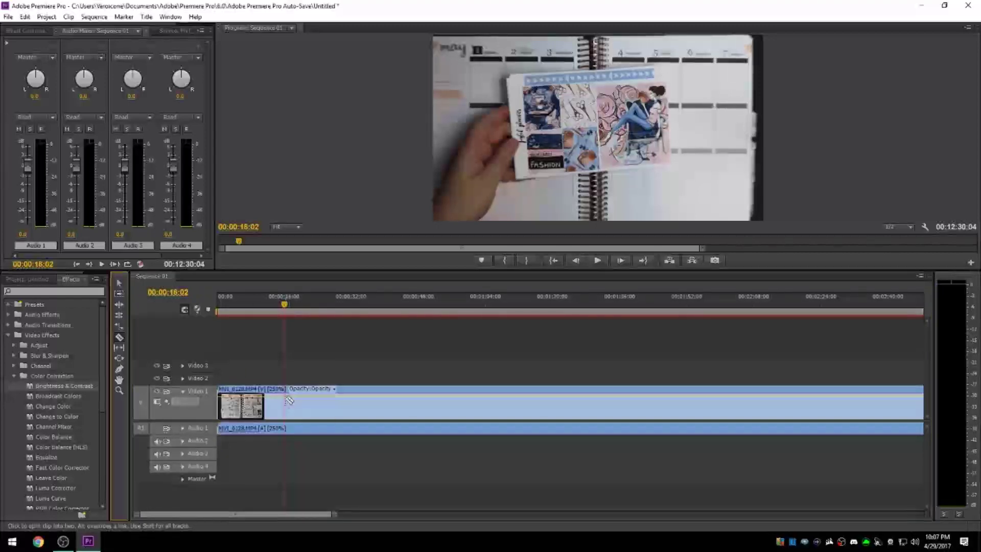
pyautogui.click(284, 427)
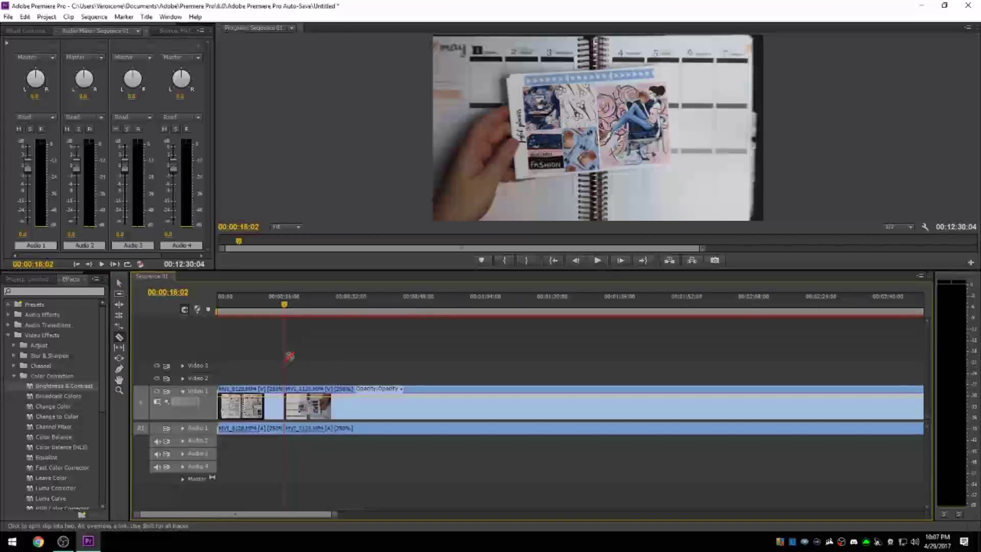
pyautogui.click(121, 283)
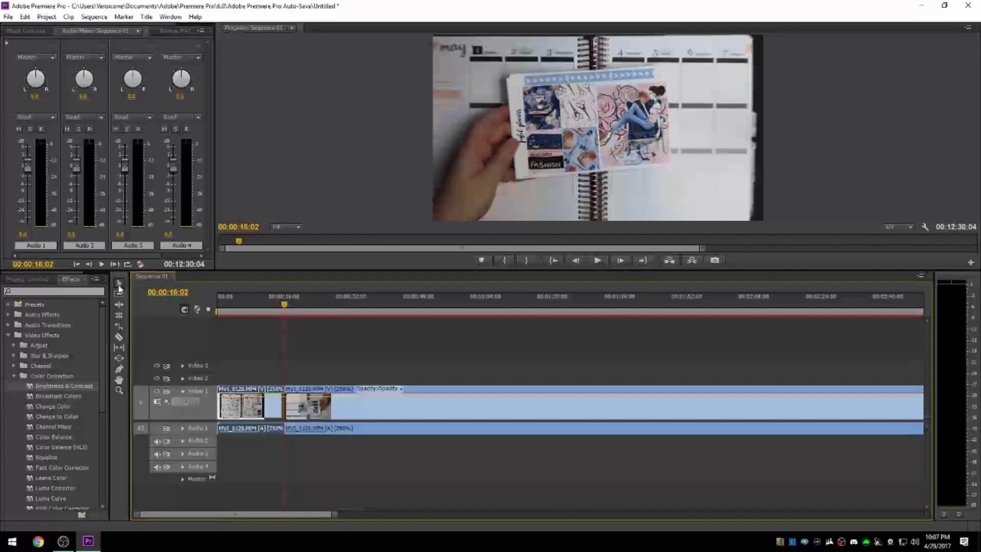
pyautogui.click(119, 289)
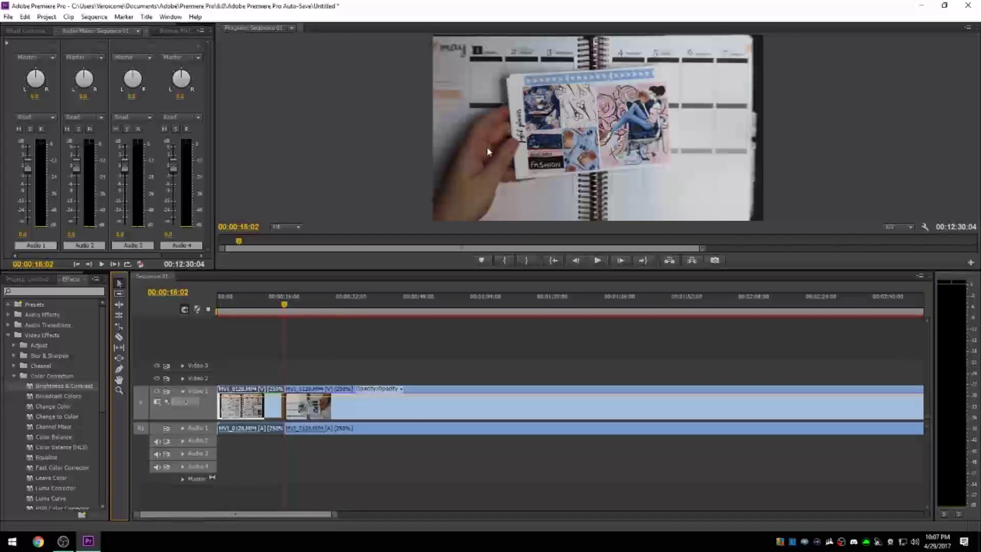
# Scrub through the sequence from its start to 00:07:31:04 to review MVI_0128 up to the opening of MVI_0129
pyautogui.click(208, 355)
pyautogui.press('Home')
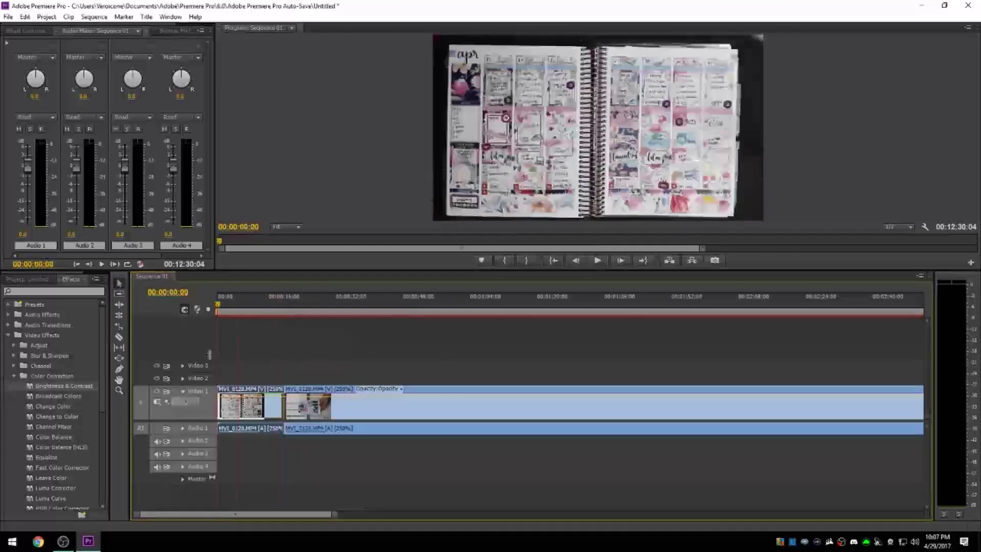
pyautogui.click(601, 96)
pyautogui.moveTo(765, 37); pyautogui.dragTo(774, 32)
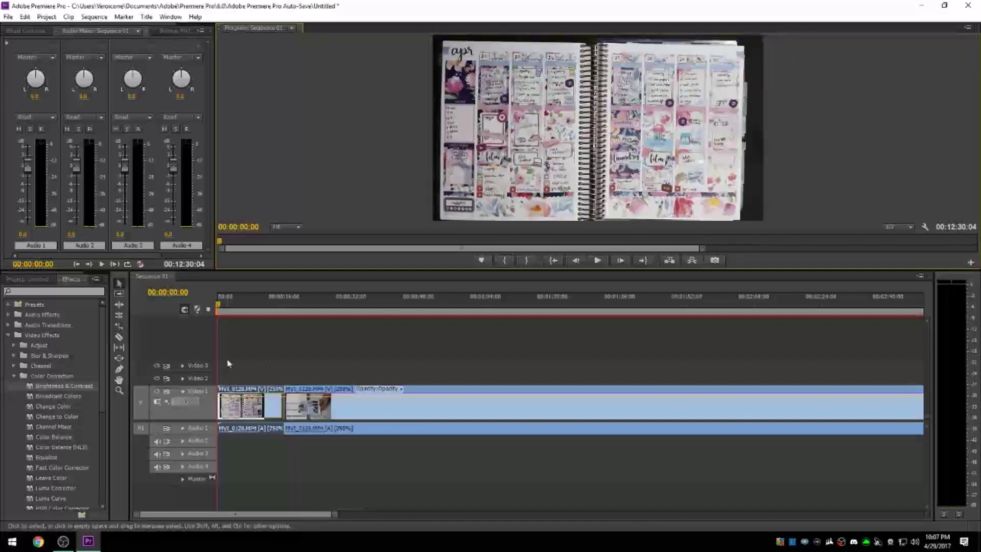
pyautogui.moveTo(217, 346); pyautogui.dragTo(604, 359)
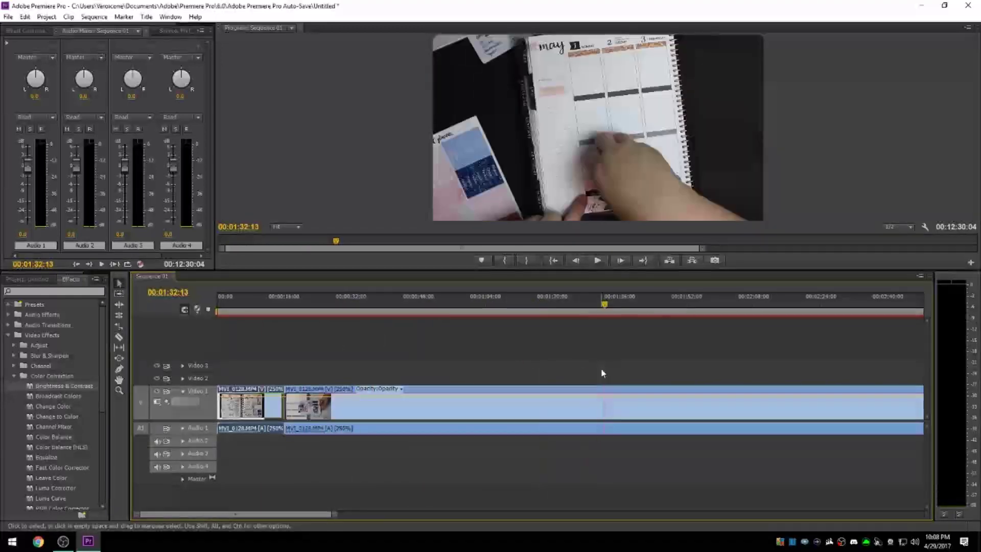
pyautogui.press('-')
pyautogui.moveTo(313, 381); pyautogui.dragTo(690, 359)
pyautogui.press('-')
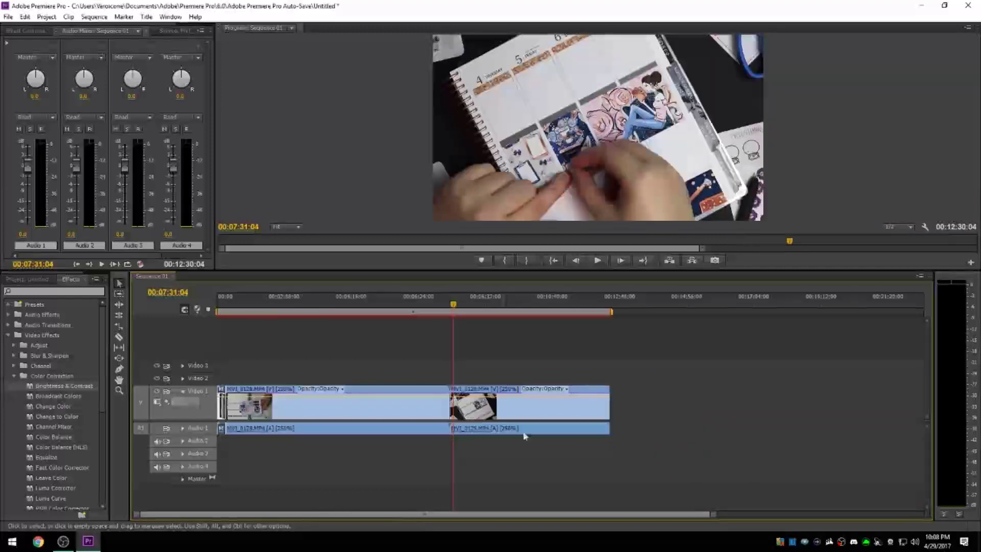
# Export the frame at 00:12:26:22 near the end of MVI_0129 to the Desktop as a JPEG still with the default name
pyautogui.moveTo(452, 362); pyautogui.dragTo(610, 357)
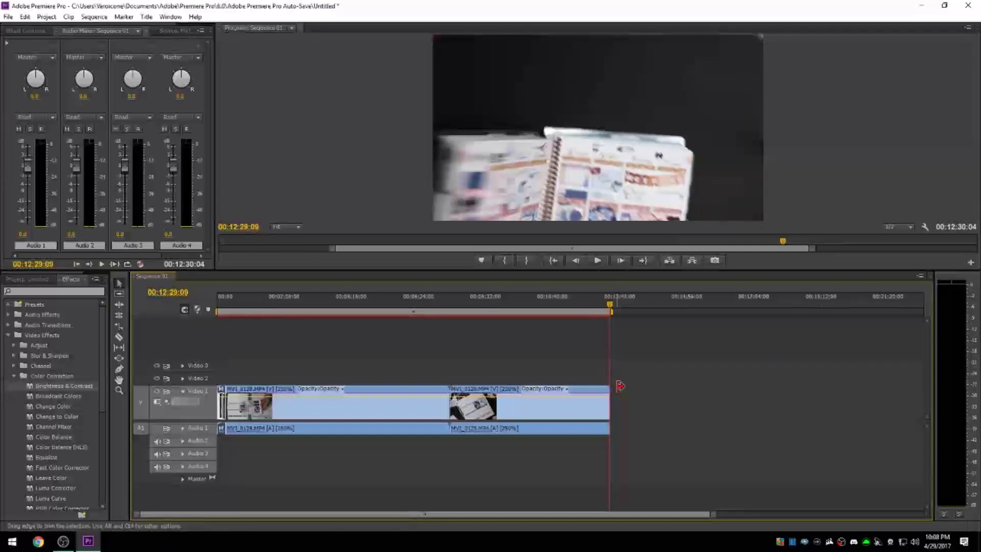
pyautogui.press('=')
pyautogui.press('=')
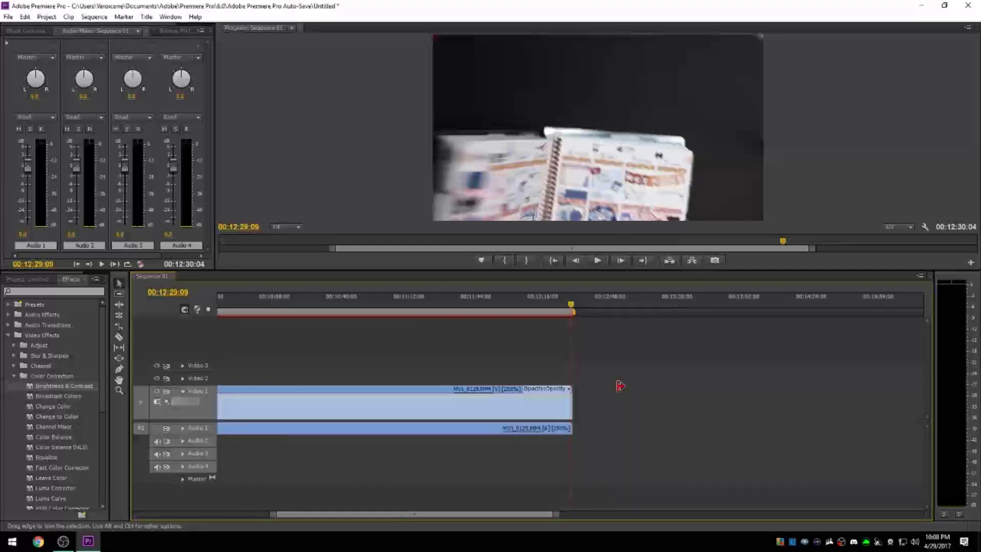
pyautogui.moveTo(571, 358); pyautogui.dragTo(566, 358)
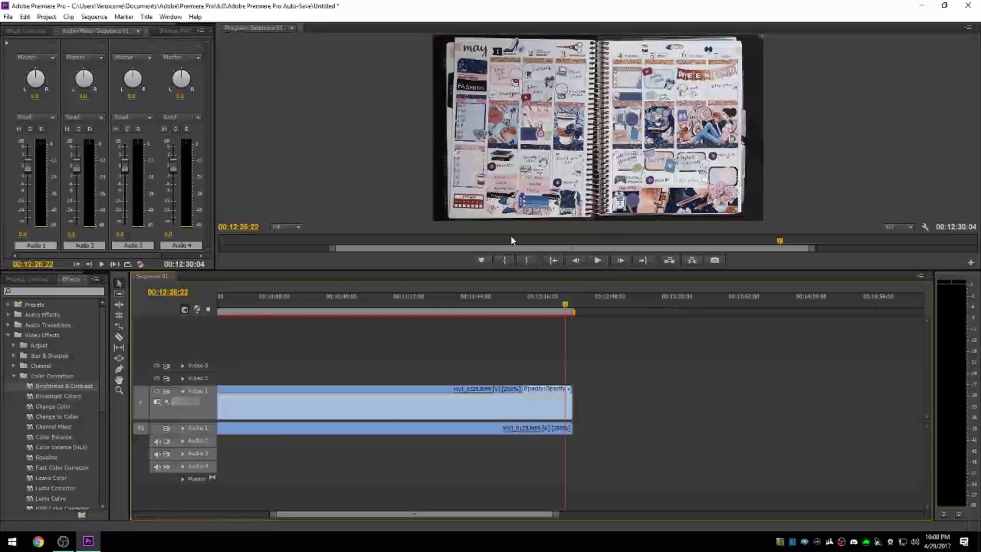
pyautogui.click(715, 260)
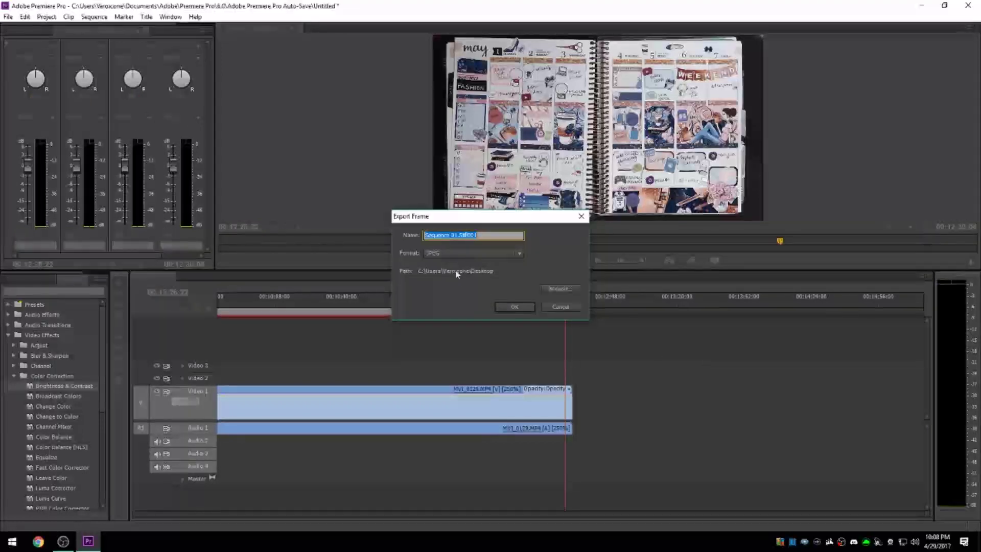
pyautogui.click(529, 279)
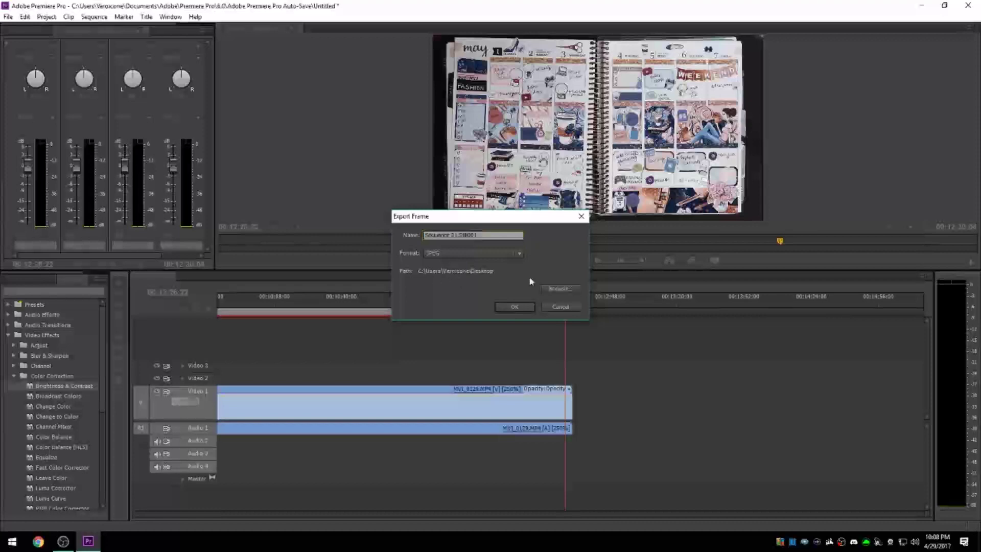
pyautogui.click(513, 307)
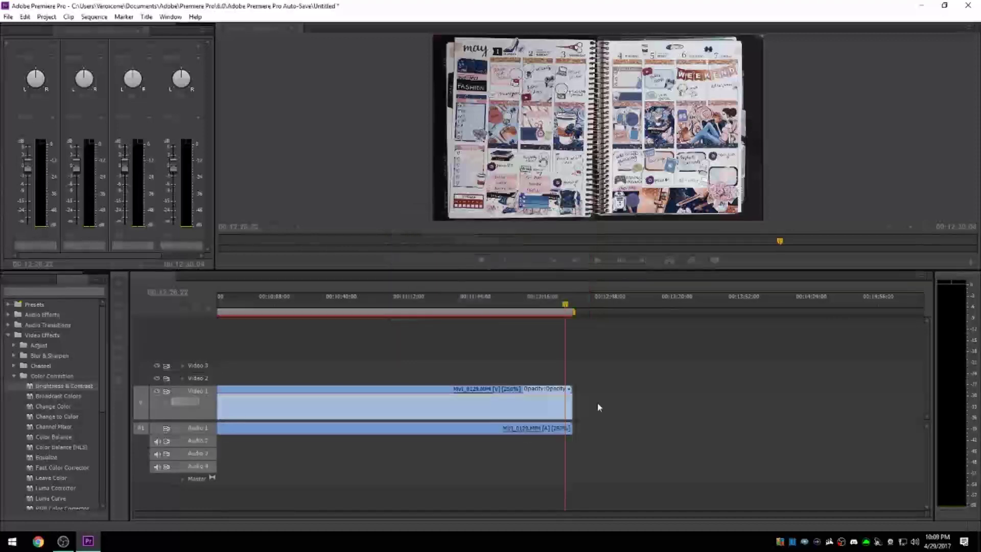
# Cut MVI_0129 at 00:12:28:13 with the Razor tool and delete the short piece after the cut
pyautogui.click(567, 356)
pyautogui.press('=')
pyautogui.press('=')
pyautogui.press('=')
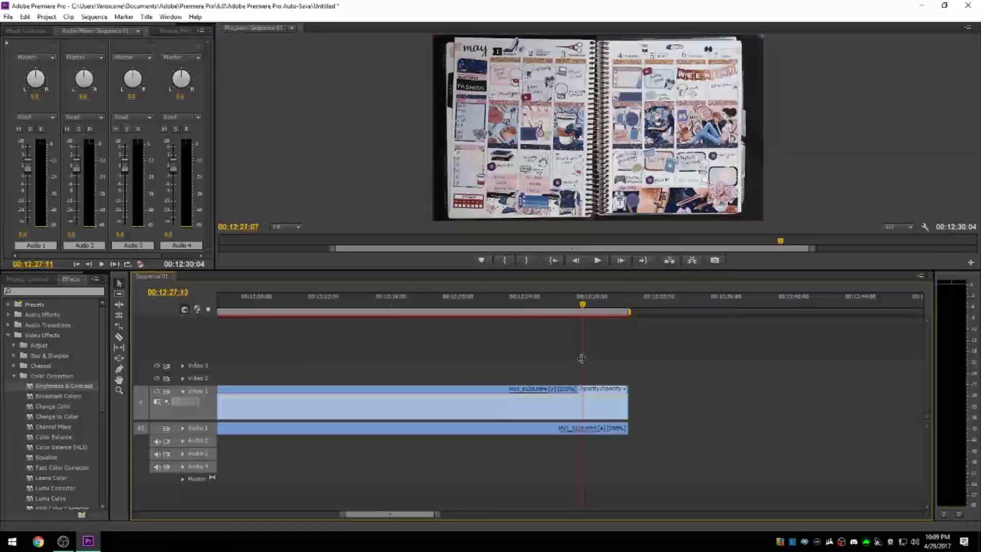
pyautogui.moveTo(604, 364); pyautogui.dragTo(600, 363)
pyautogui.press('c')
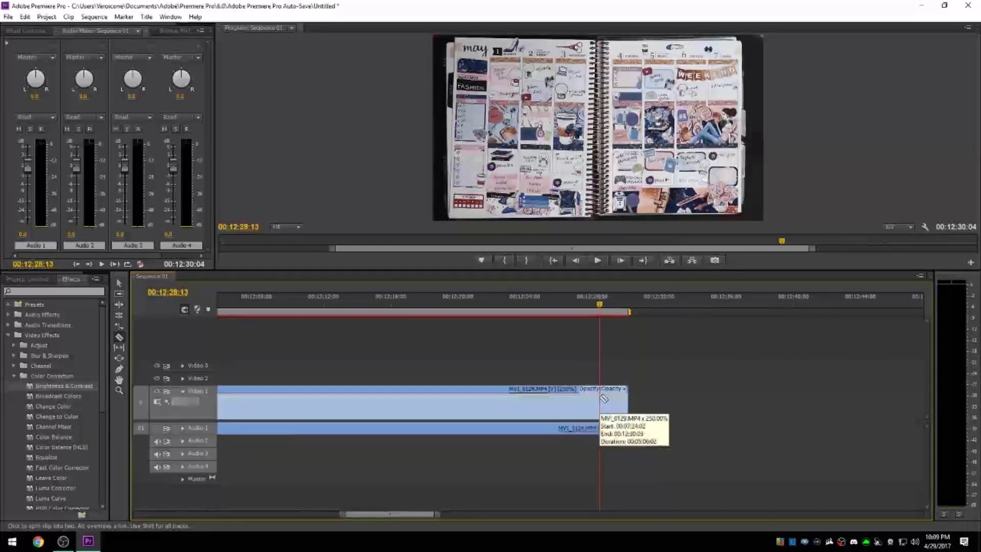
pyautogui.click(602, 398)
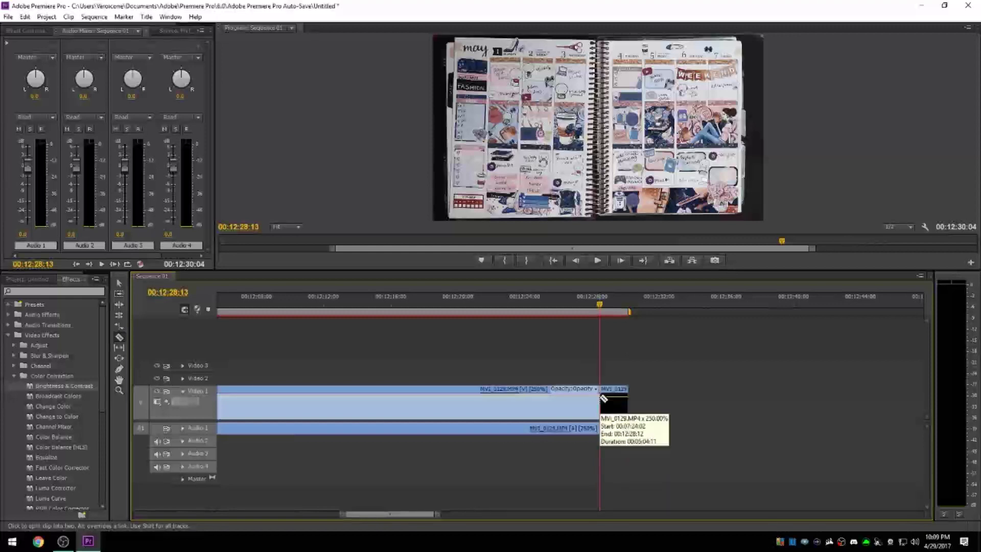
pyautogui.press('v')
pyautogui.click(617, 411)
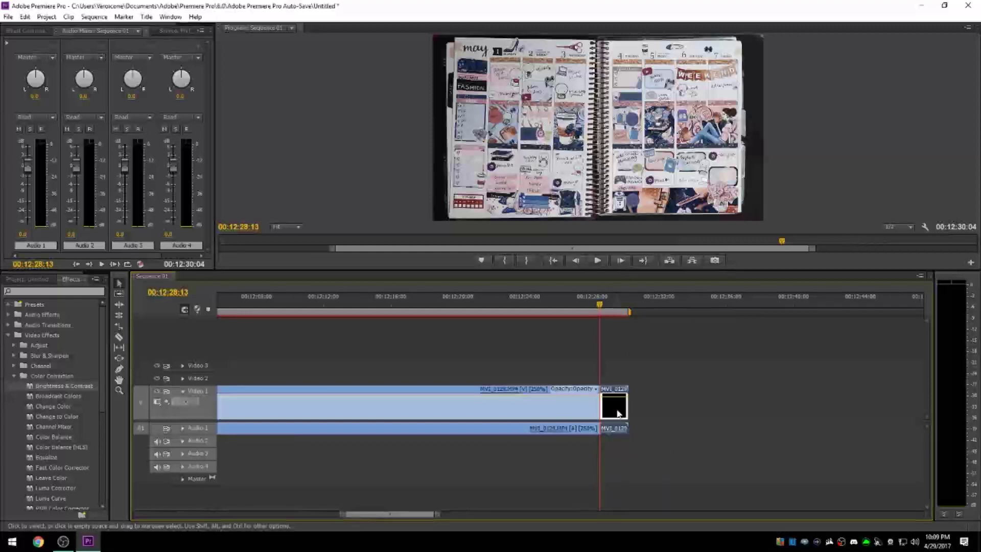
pyautogui.press('Delete')
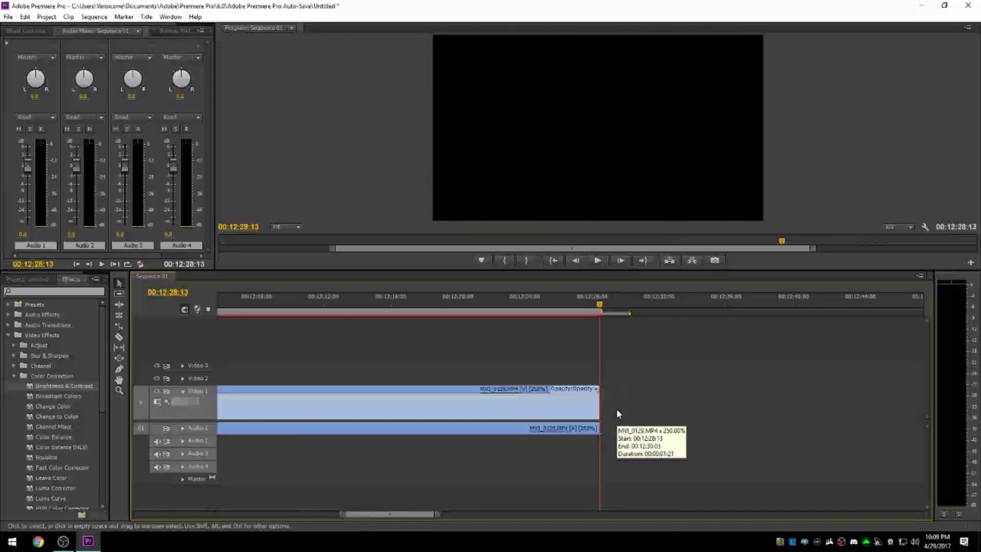
pyautogui.press('-')
pyautogui.press('-')
pyautogui.press('-')
pyautogui.press('-')
pyautogui.press('-')
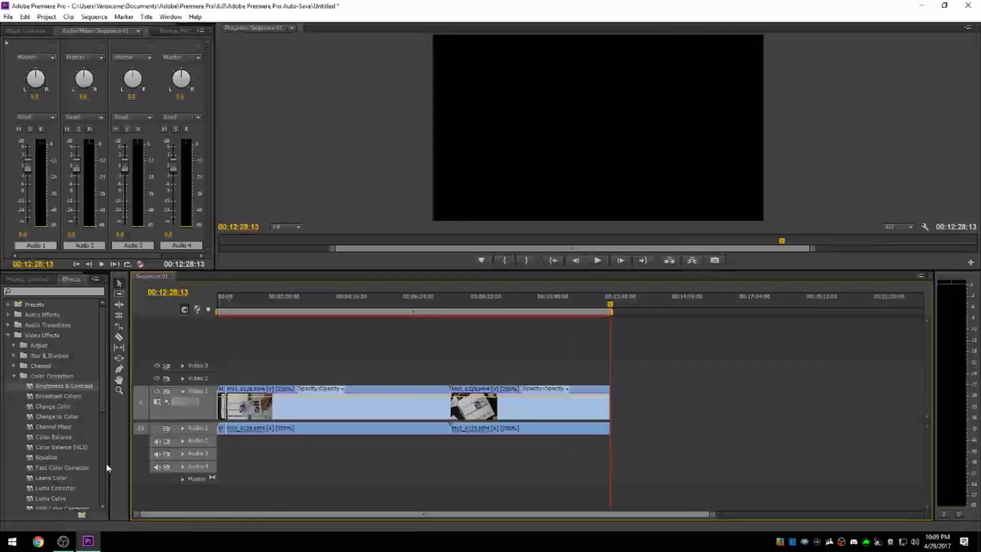
# Switch to File Explorer and import the outro video from the YouTube > Planning Vero folder on the Desktop into the project
pyautogui.click(12, 541)
pyautogui.click(13, 470)
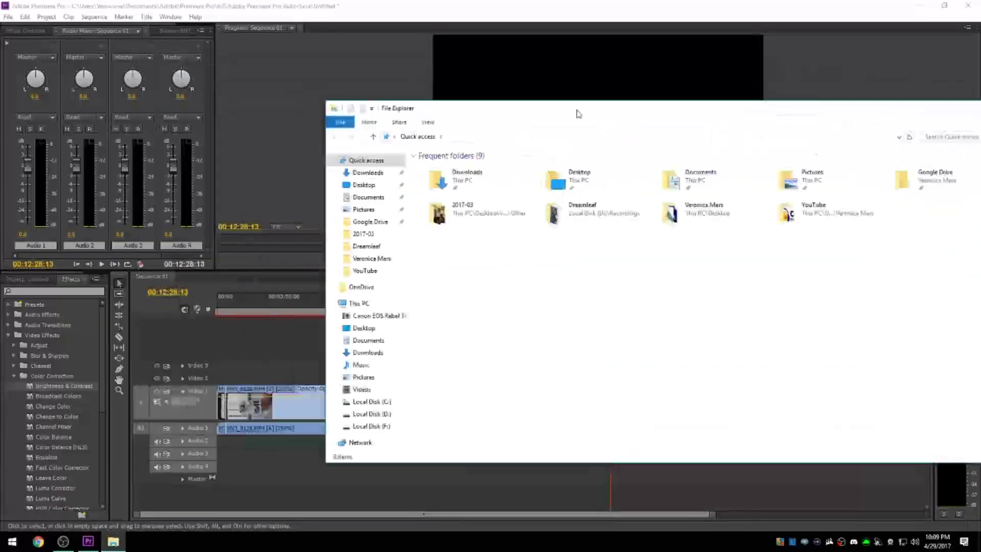
pyautogui.moveTo(579, 114); pyautogui.dragTo(403, 85)
pyautogui.doubleClick(306, 151)
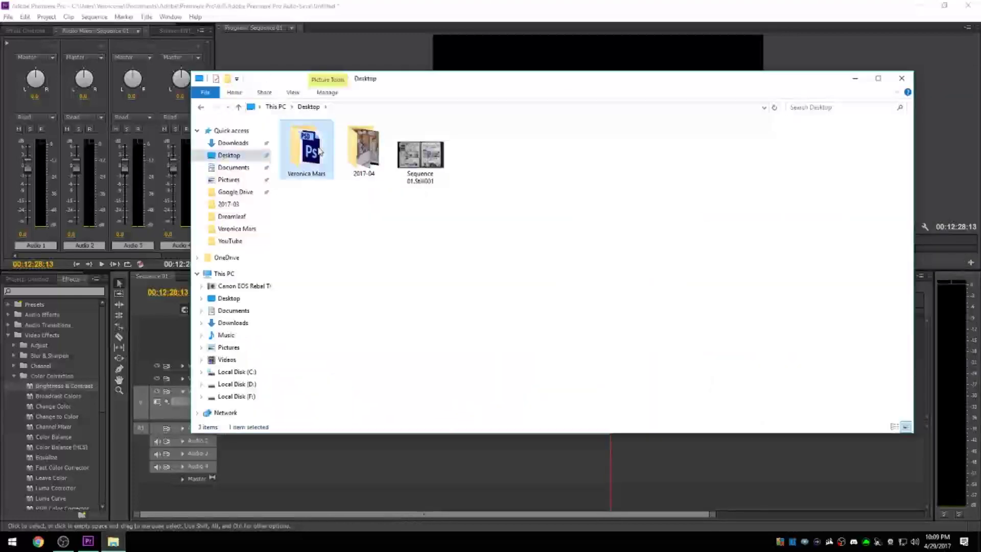
pyautogui.doubleClick(592, 151)
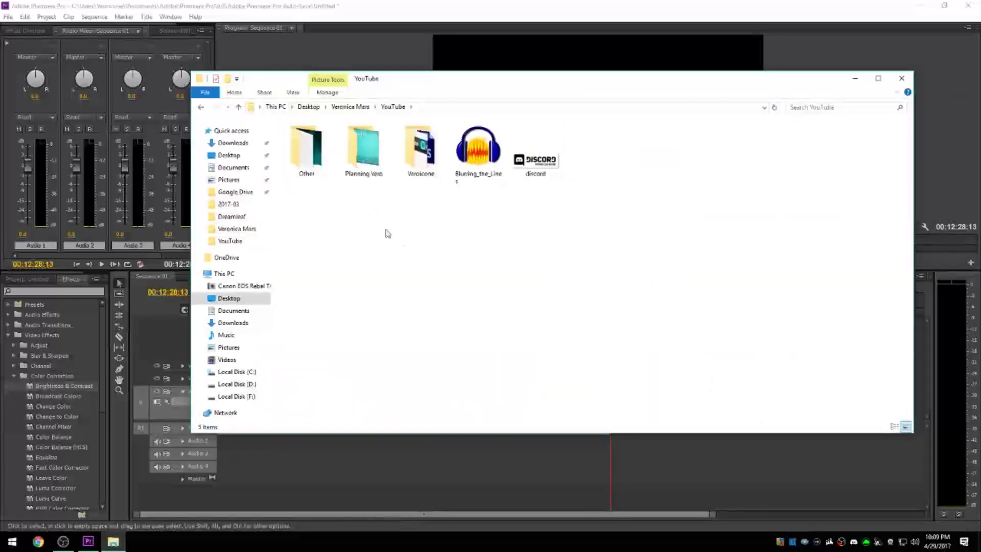
pyautogui.doubleClick(363, 153)
pyautogui.click(421, 154)
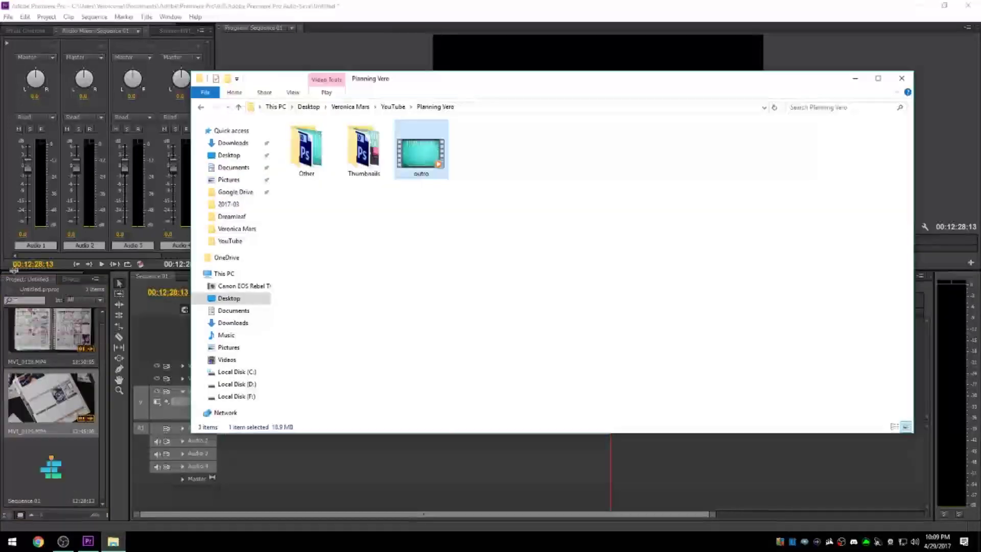
pyautogui.moveTo(254, 446); pyautogui.dragTo(51, 440)
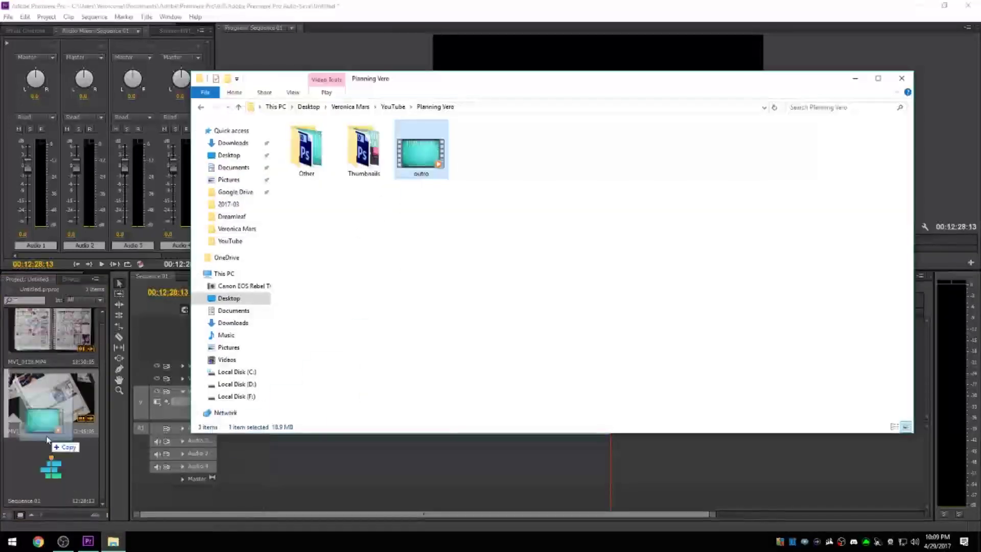
pyautogui.click(904, 81)
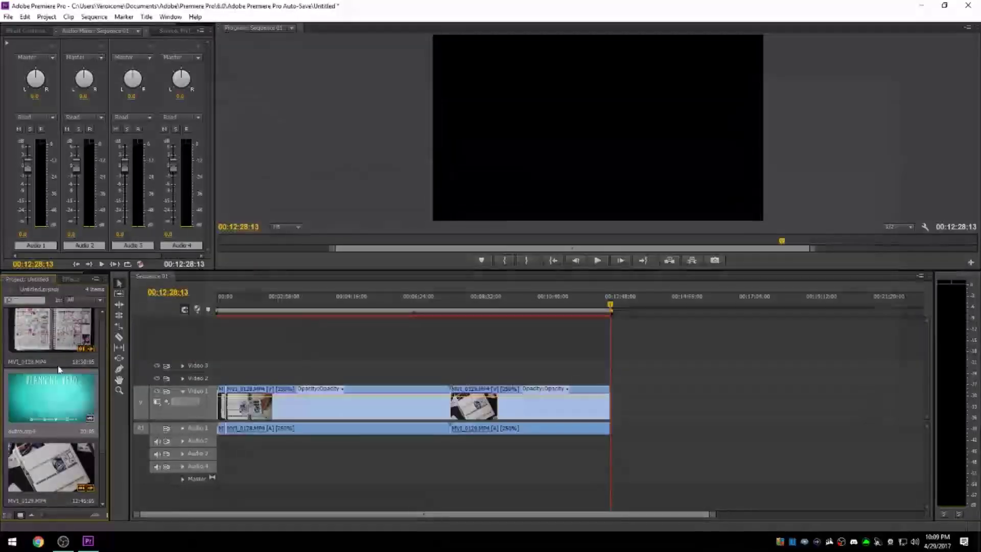
# Place outro.mp4 directly after MVI_0129 at the end of Video 1 and move the playhead to 00:12:15:21
pyautogui.moveTo(53, 396); pyautogui.dragTo(615, 409)
pyautogui.moveTo(610, 344)
pyautogui.mouseDown()
pyautogui.moveTo(620, 345)
pyautogui.moveTo(602, 345)
pyautogui.mouseUp()
pyautogui.press('=')
pyautogui.press('=')
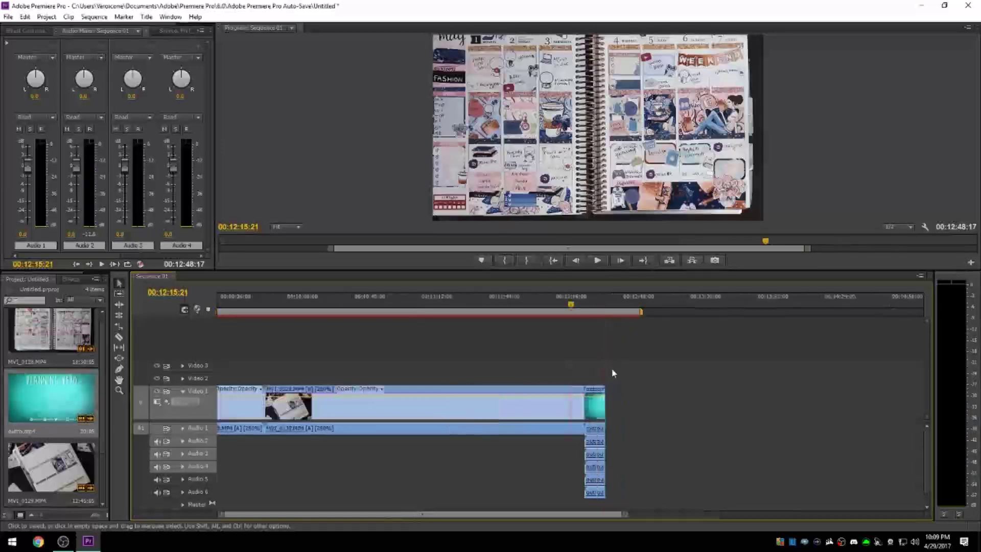
# Cut outro.mp4 near its middle and delete the second half, then return the playhead to the start of the sequence
pyautogui.click(623, 413)
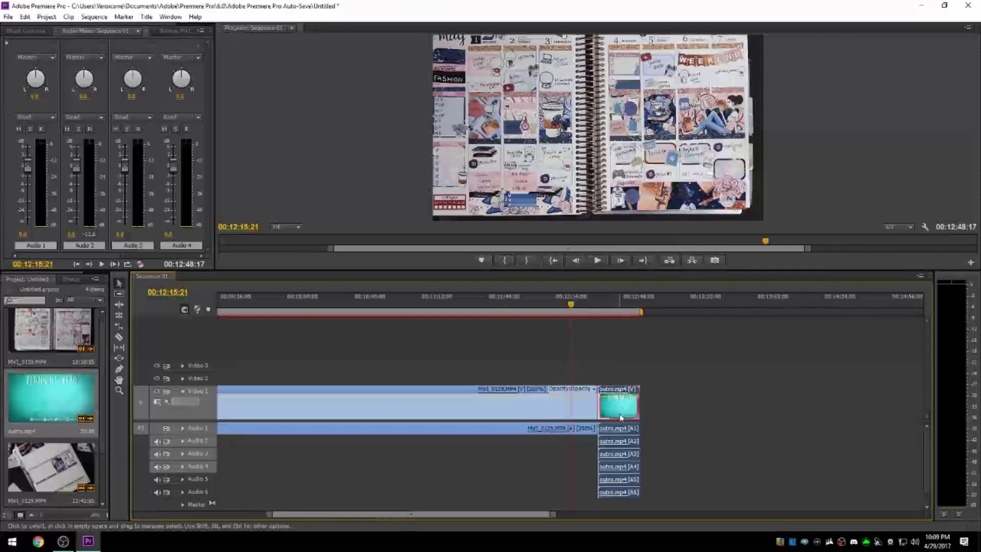
pyautogui.press('c')
pyautogui.click(619, 416)
pyautogui.press('v')
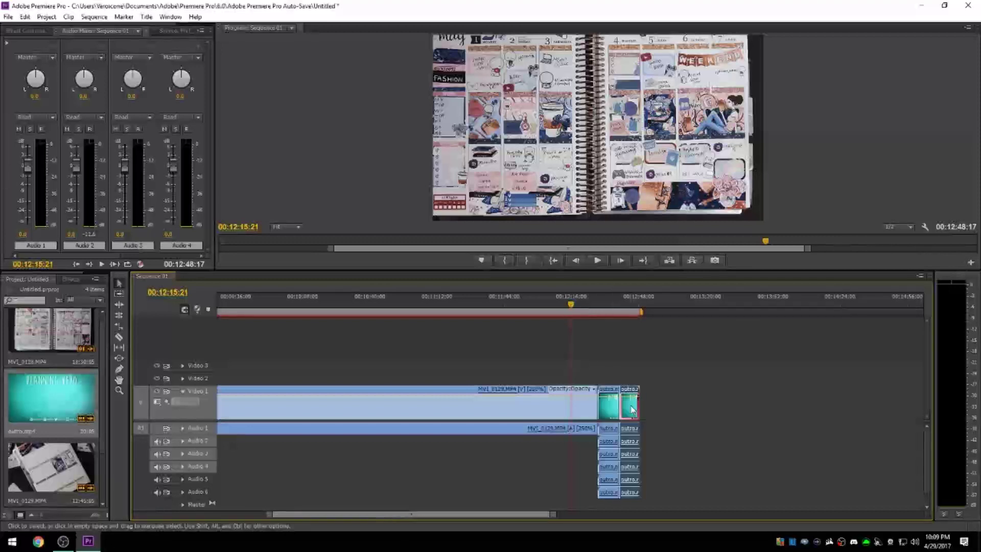
pyautogui.press('Delete')
pyautogui.press('-')
pyautogui.press('-')
pyautogui.press('-')
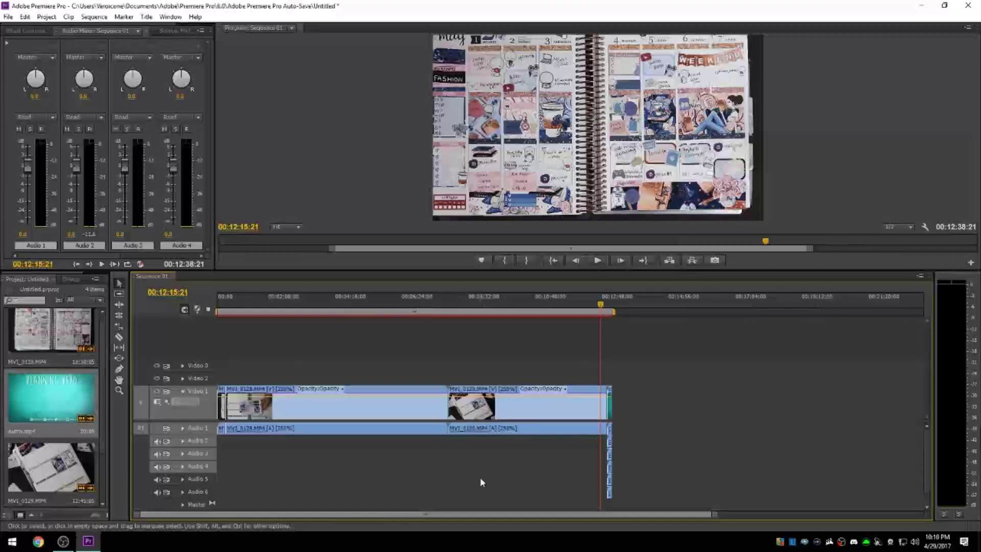
pyautogui.press('Home')
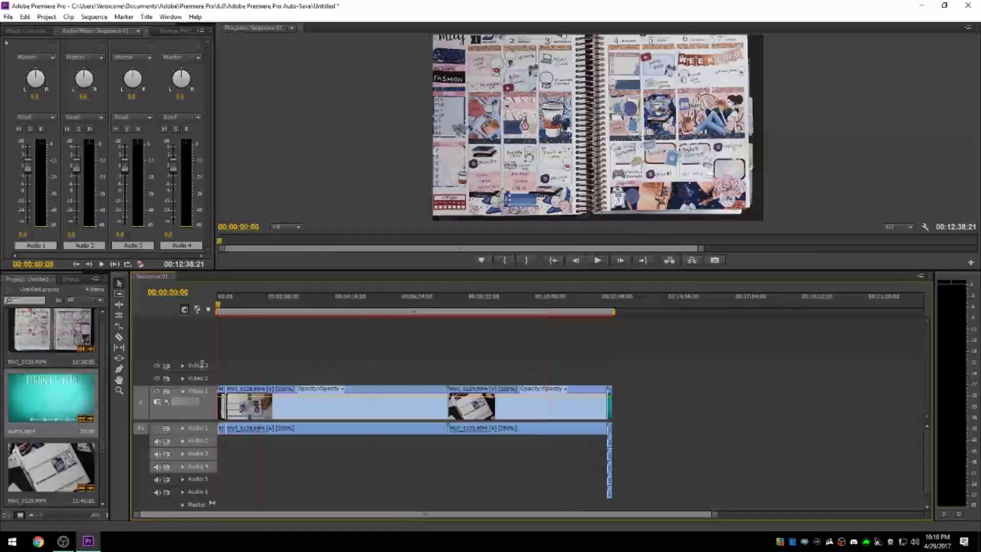
# Launch Audacity with an empty project alongside Premiere Pro for recording the voice-over
pyautogui.press('super')
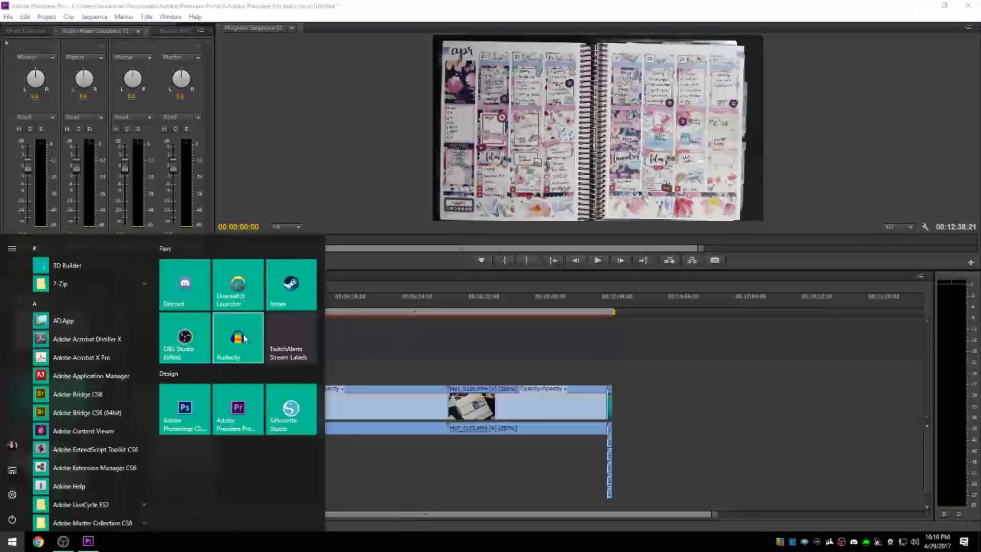
pyautogui.click(240, 338)
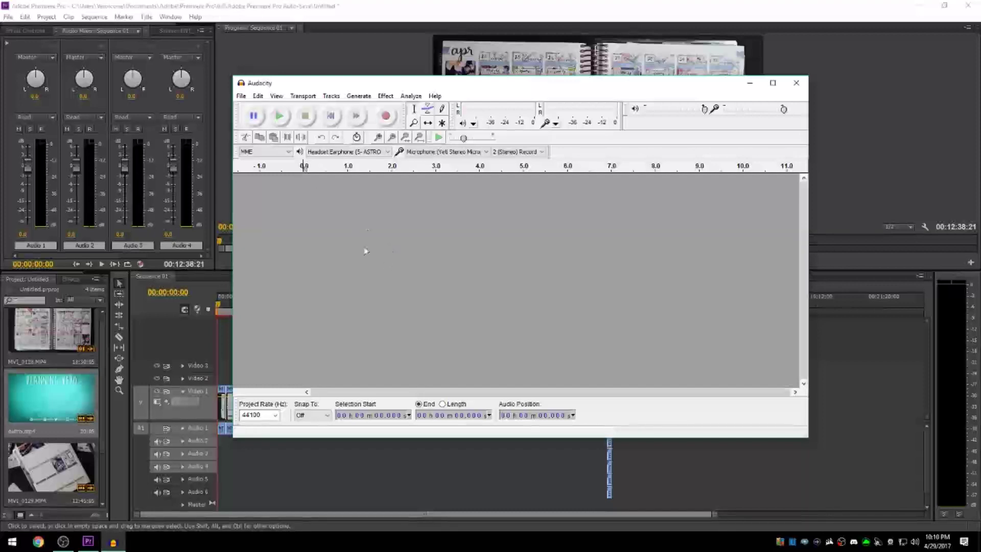
pyautogui.click(241, 96)
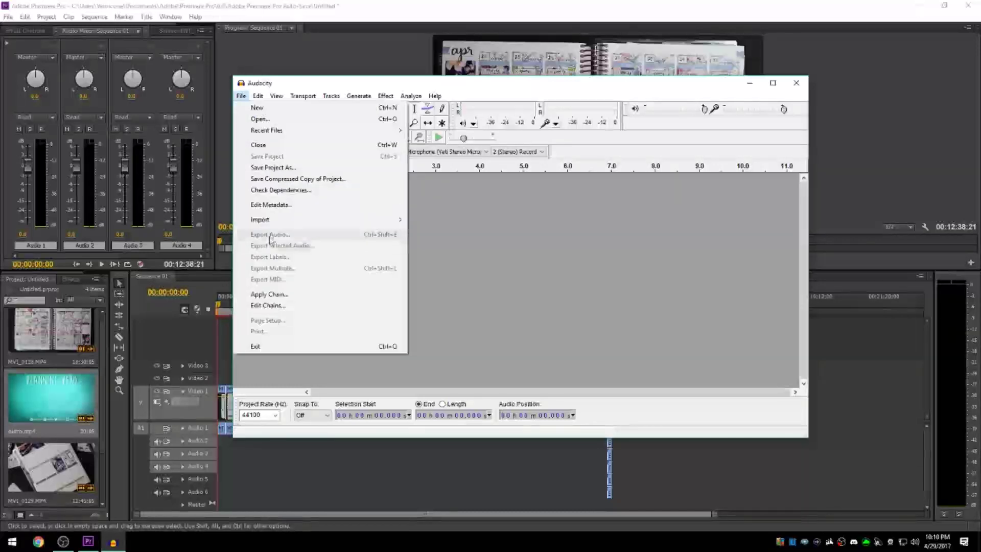
pyautogui.click(536, 300)
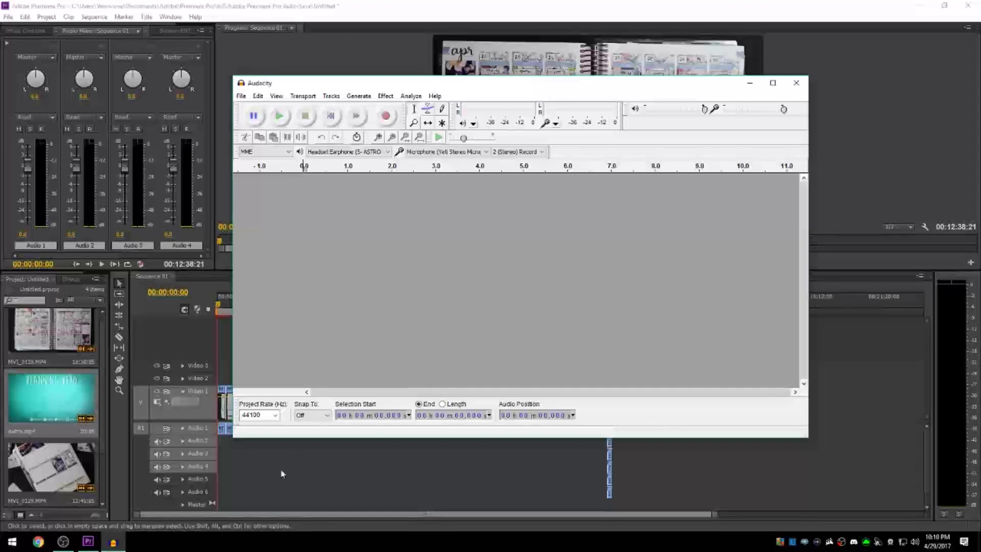
pyautogui.hotkey('alt', 'Tab')
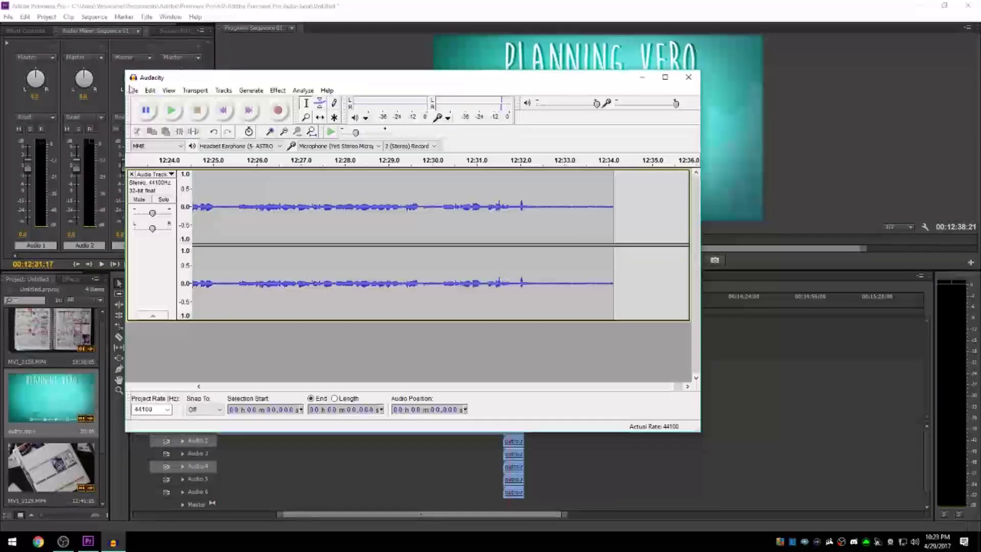
# Export the recorded audio to the Desktop as a WAV (Microsoft) signed 16-bit PCM file named pwm, leaving the metadata empty
pyautogui.click(133, 94)
pyautogui.click(445, 200)
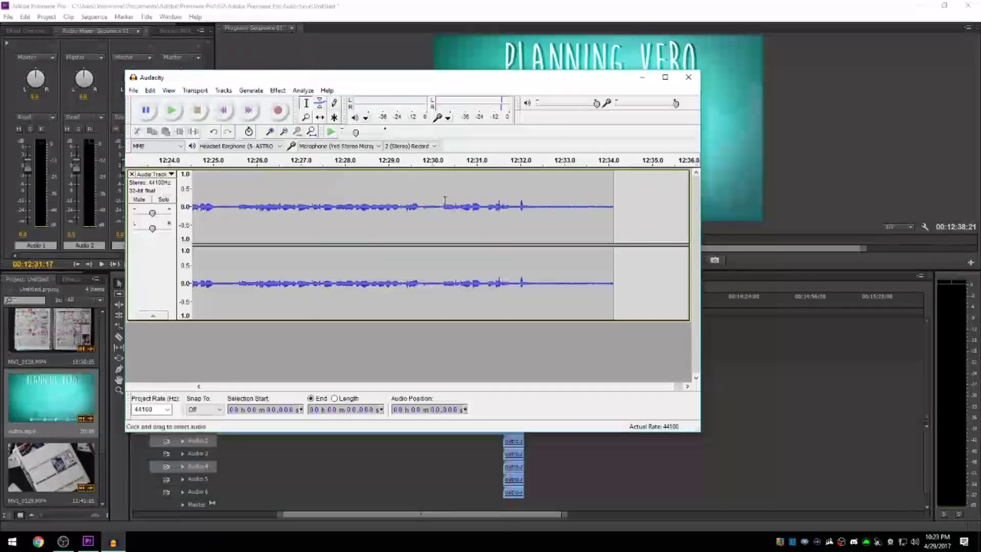
pyautogui.moveTo(678, 387); pyautogui.dragTo(543, 387)
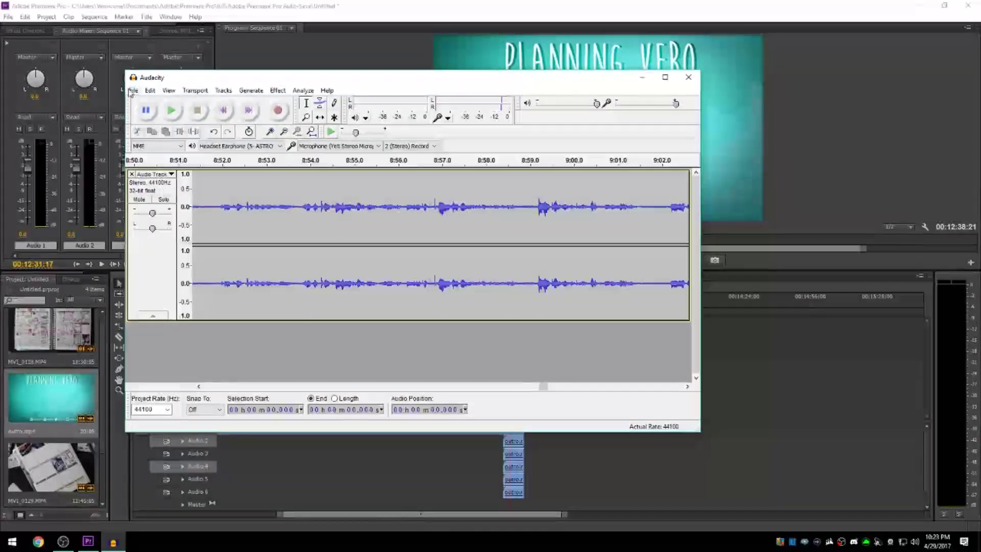
pyautogui.click(132, 90)
pyautogui.click(169, 229)
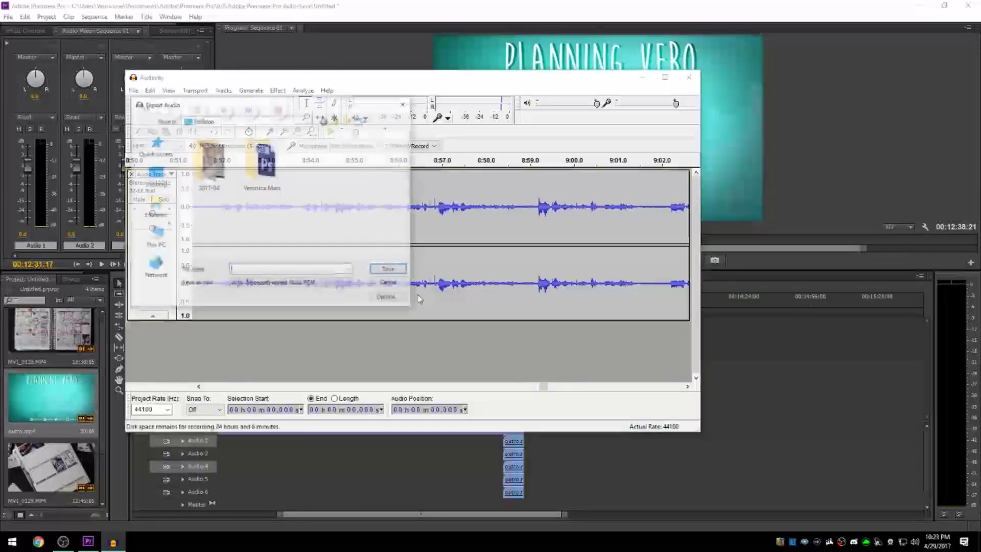
pyautogui.write('pw')
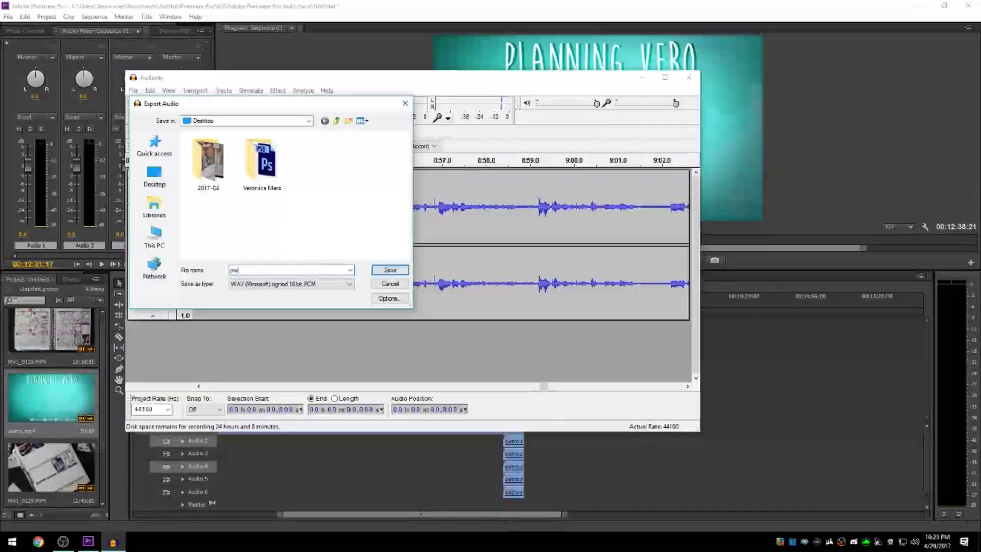
pyautogui.write('m')
pyautogui.click(390, 270)
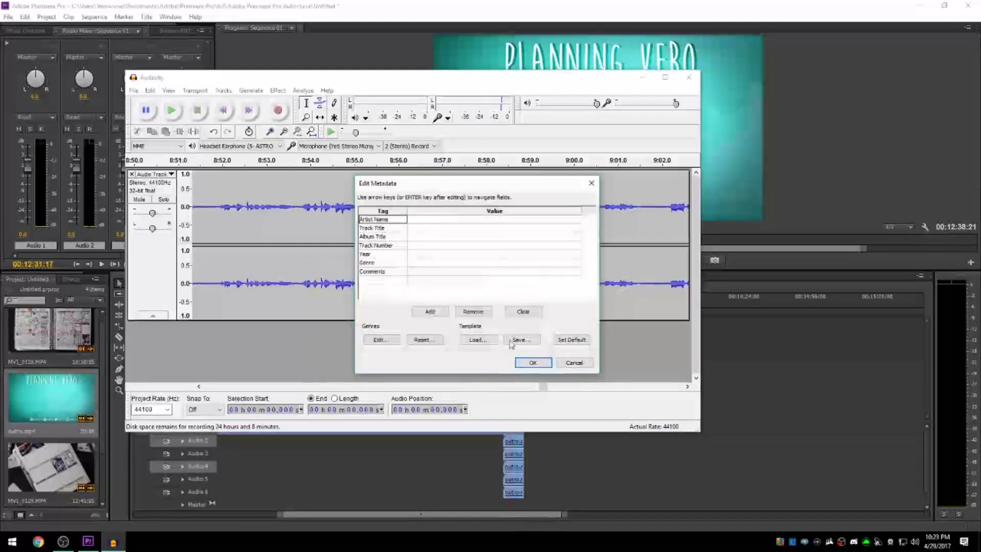
pyautogui.click(533, 363)
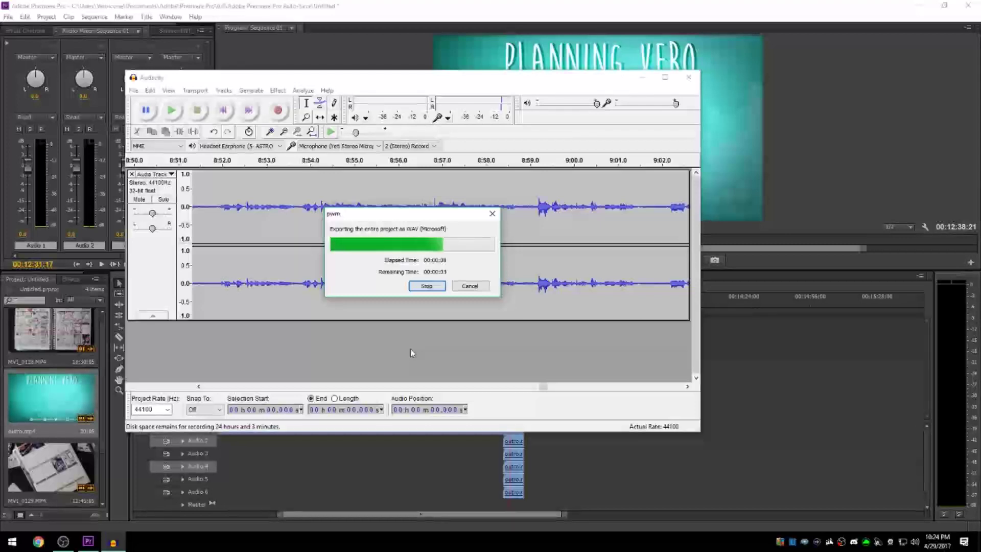
# Open the Desktop folder in File Explorer and close Audacity
pyautogui.click(12, 542)
pyautogui.click(13, 468)
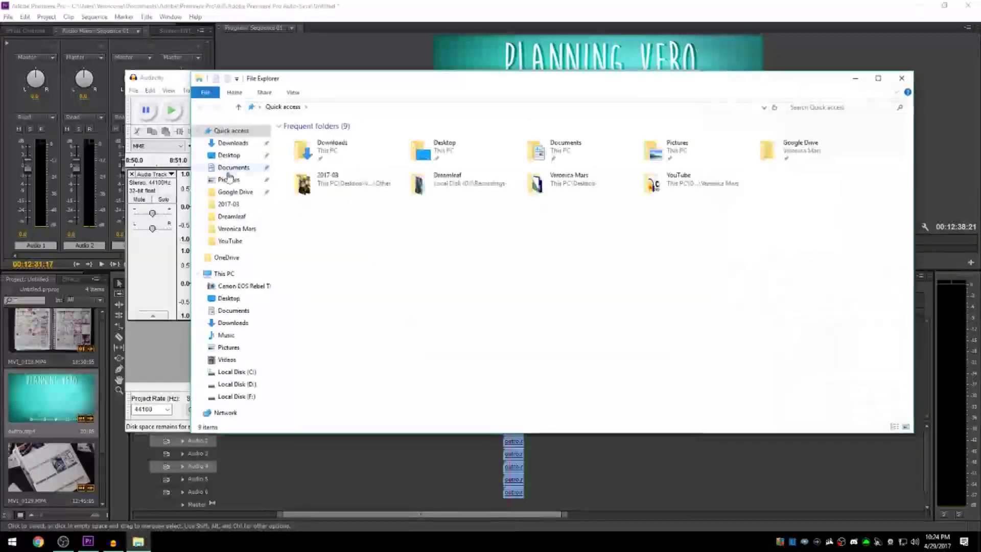
pyautogui.click(228, 155)
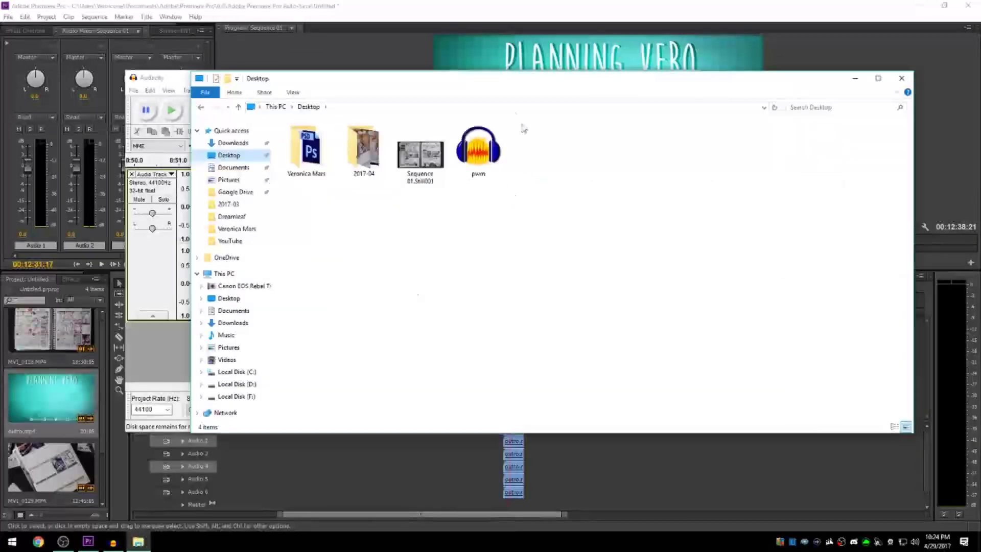
pyautogui.moveTo(496, 83); pyautogui.dragTo(467, 94)
pyautogui.click(113, 541)
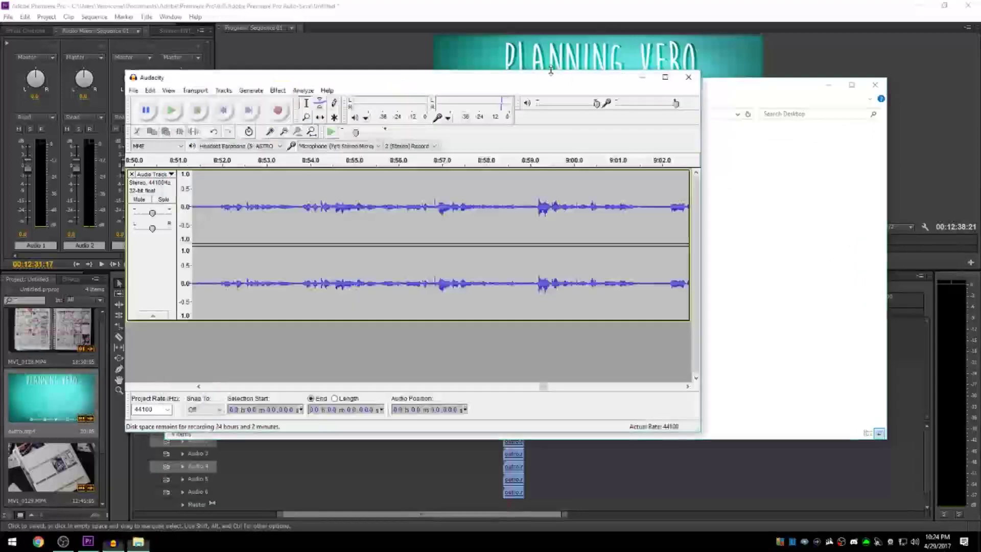
pyautogui.click(688, 76)
pyautogui.click(495, 306)
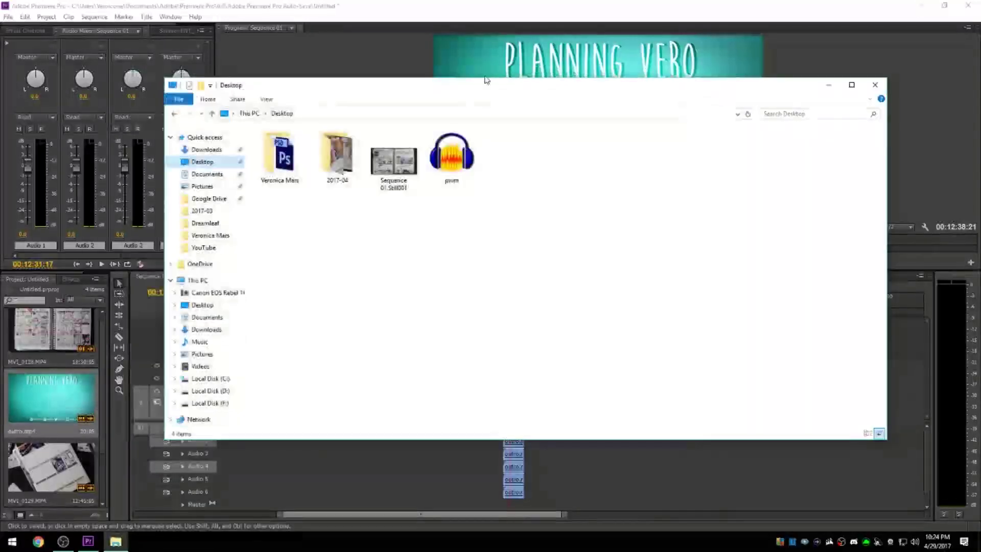
# Import pwm.wav from the Desktop folder into the Premiere Pro project and close File Explorer
pyautogui.moveTo(451, 163); pyautogui.dragTo(45, 403)
pyautogui.click(875, 93)
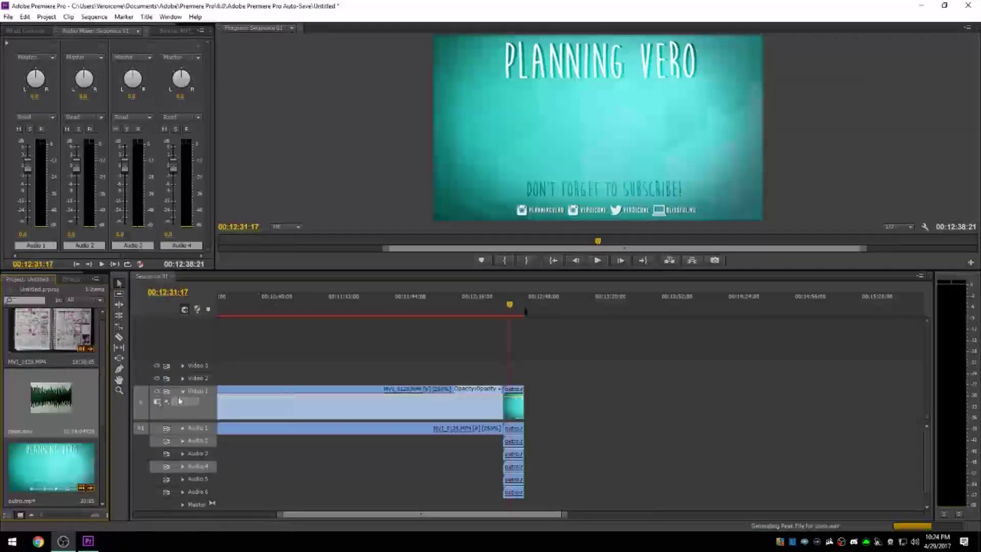
pyautogui.scroll(-1, 102, 416)
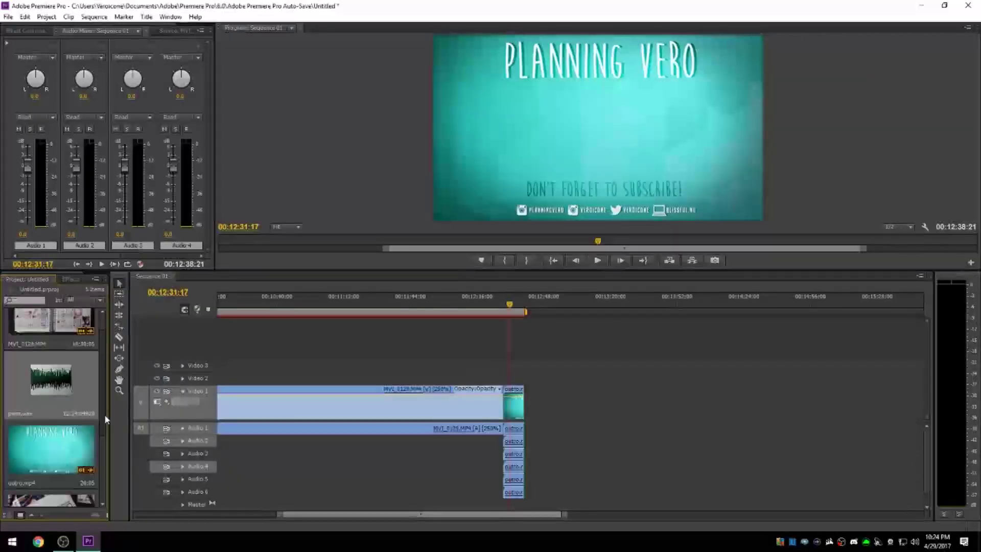
# Unlink outro.mp4 in the timeline and delete its audio clips on Audio 1 and Audio 2
pyautogui.moveTo(517, 449); pyautogui.dragTo(305, 483)
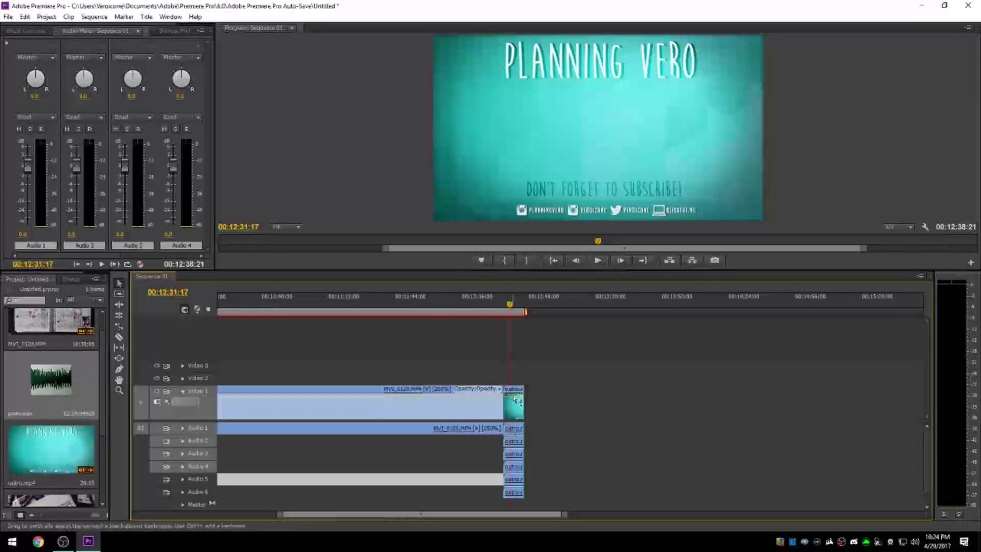
pyautogui.hotkey('ctrl', 'z')
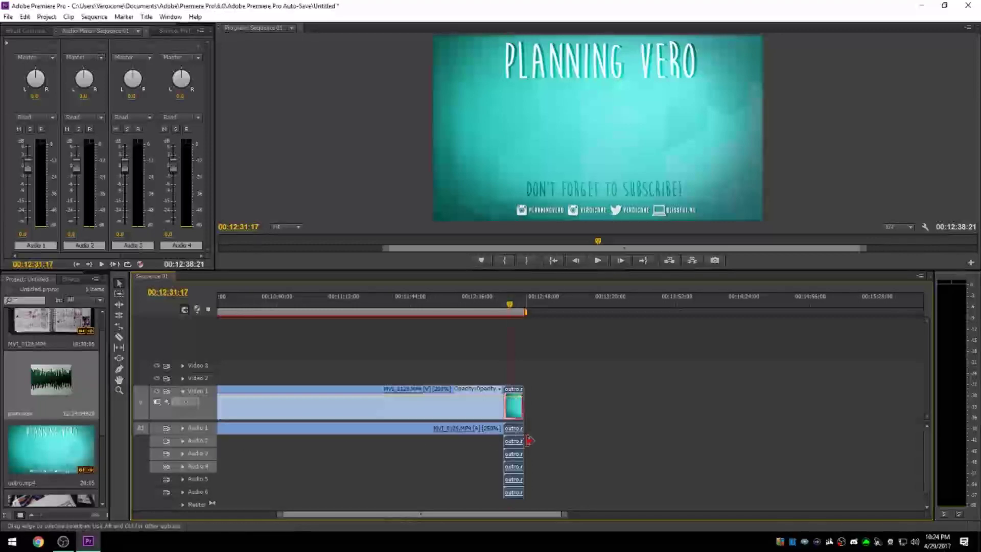
pyautogui.rightClick(515, 406)
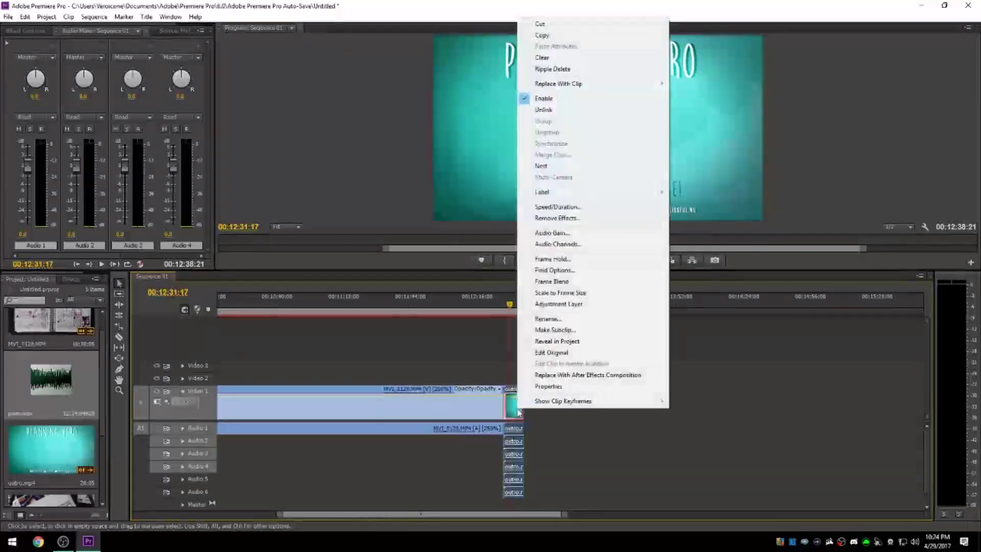
pyautogui.click(559, 115)
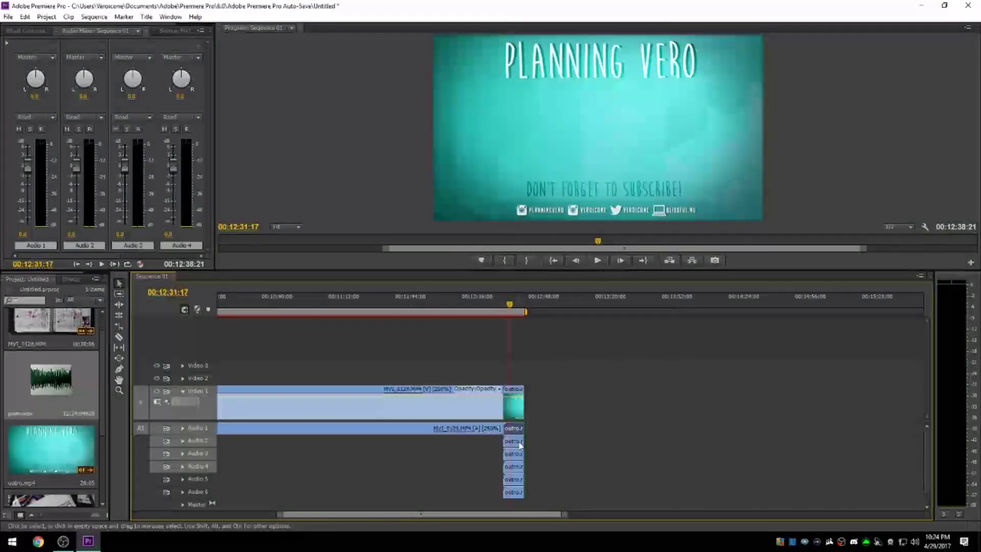
pyautogui.click(520, 444)
pyautogui.click(517, 454)
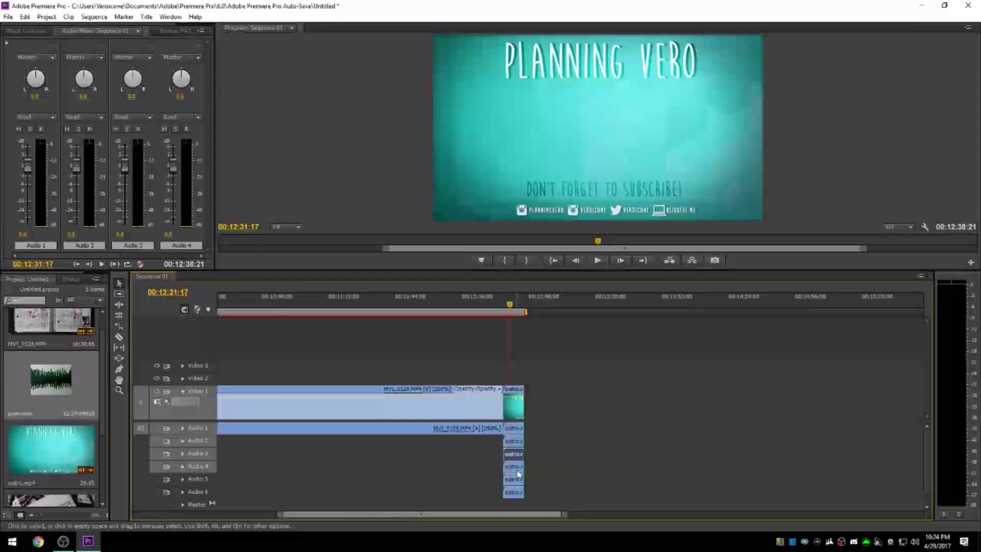
pyautogui.click(519, 442)
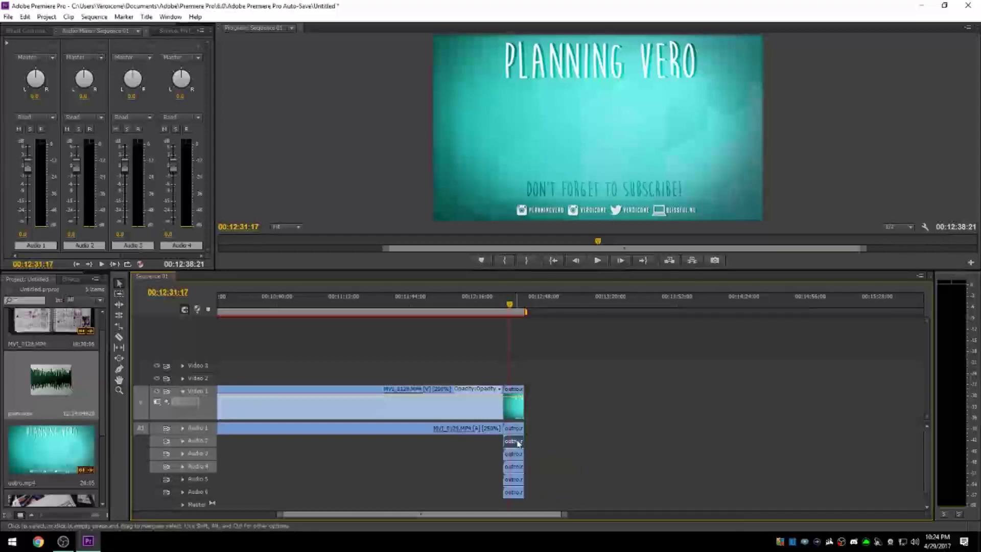
pyautogui.keyDown('shift'); pyautogui.click(519, 450); pyautogui.keyUp('shift')
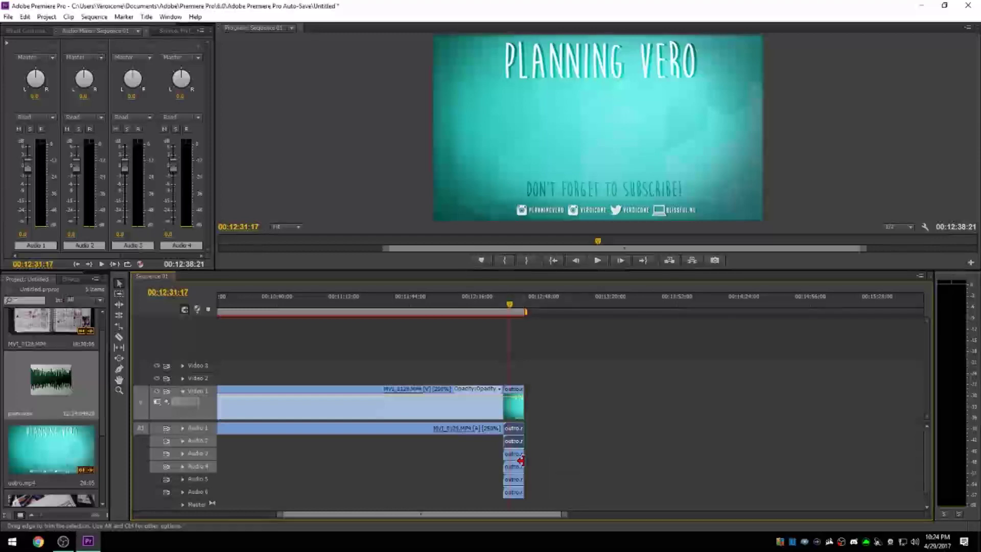
pyautogui.press('Delete')
# Group the outro's video clip with its remaining audio clips on Audio 3 through Audio 6
pyautogui.click(519, 412)
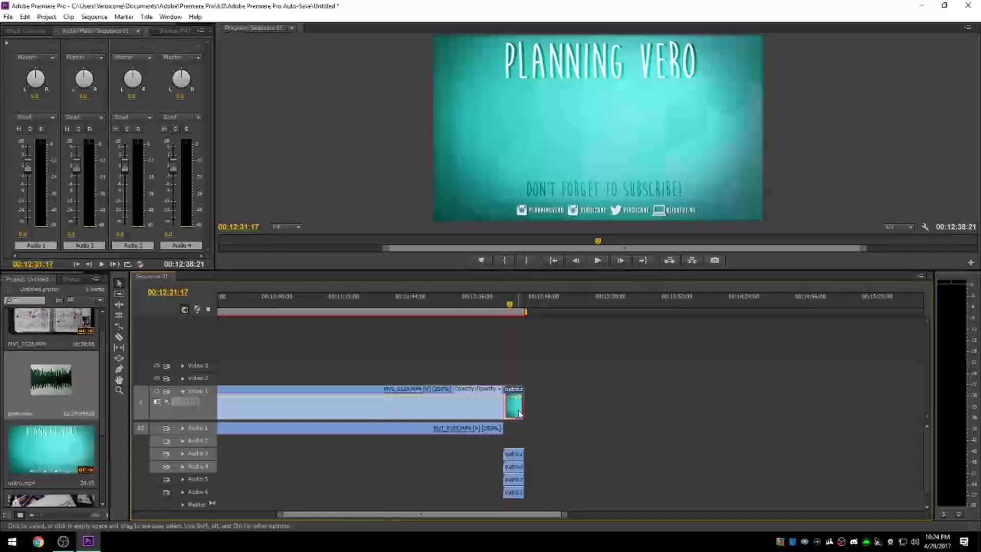
pyautogui.click(520, 456)
pyautogui.click(519, 479)
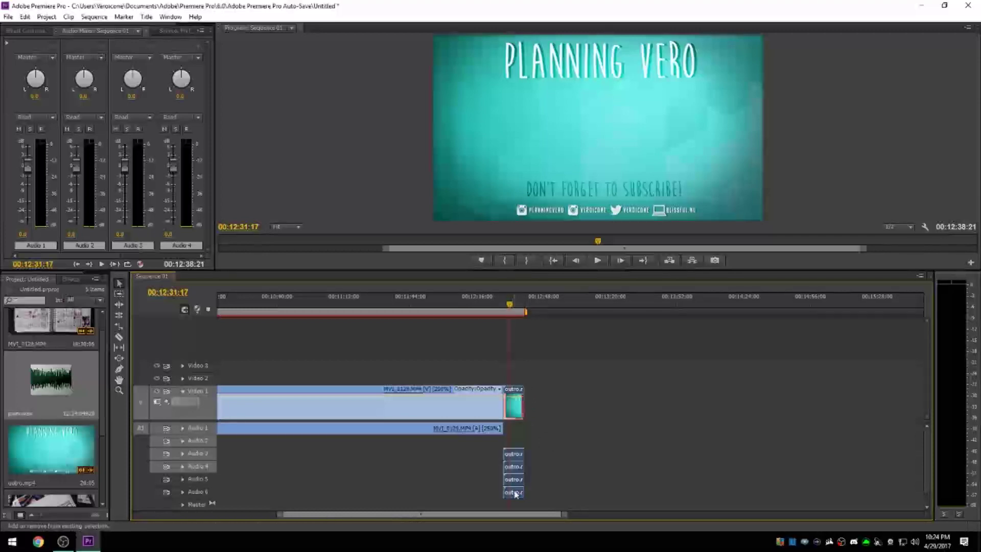
pyautogui.rightClick(513, 484)
pyautogui.click(543, 206)
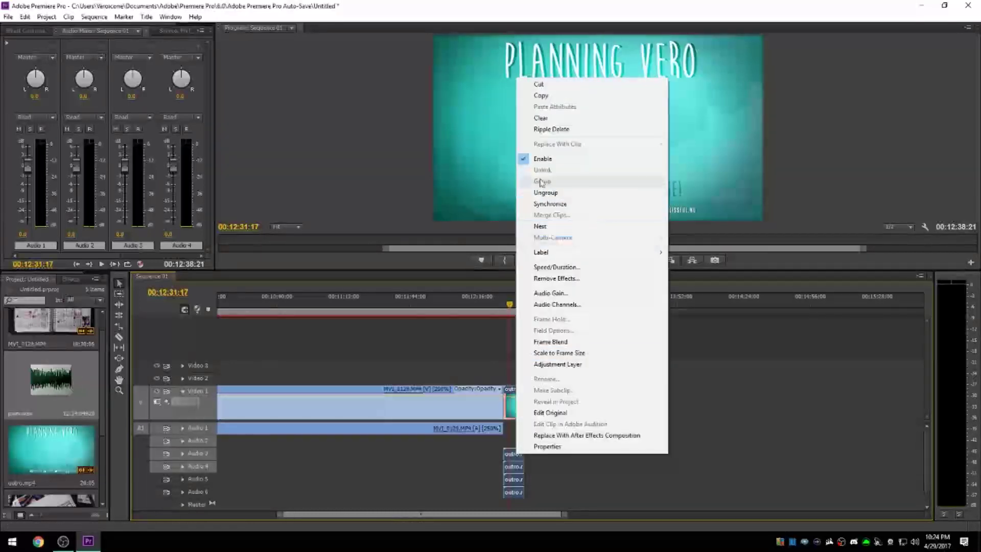
pyautogui.click(516, 395)
pyautogui.moveTo(516, 395)
pyautogui.mouseDown()
pyautogui.moveTo(526, 406)
pyautogui.moveTo(516, 411)
pyautogui.mouseUp()
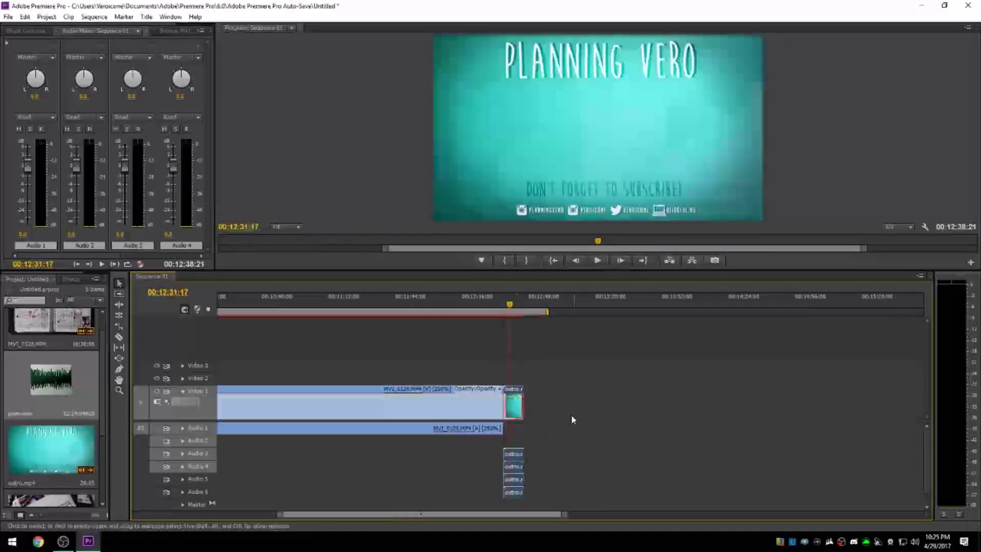
# Place pwm.wav on Audio 2 from the start of the sequence and return the playhead to 00:00:00:00
pyautogui.press('-')
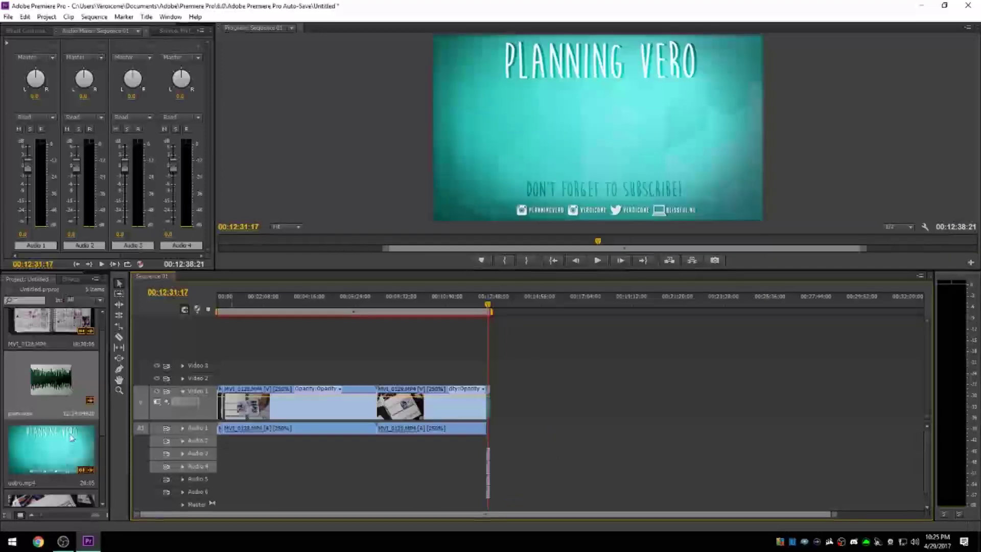
pyautogui.moveTo(51, 379); pyautogui.dragTo(225, 442)
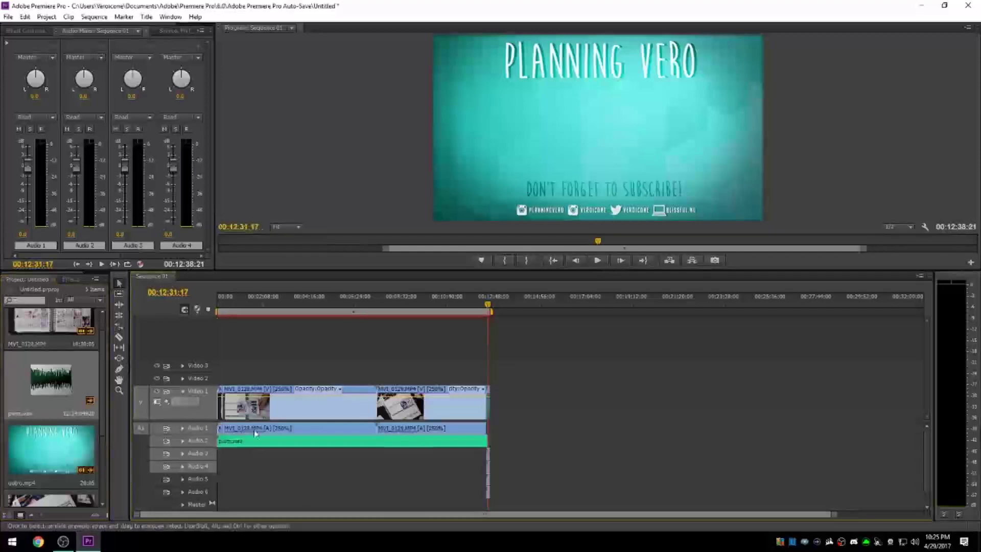
pyautogui.press('Home')
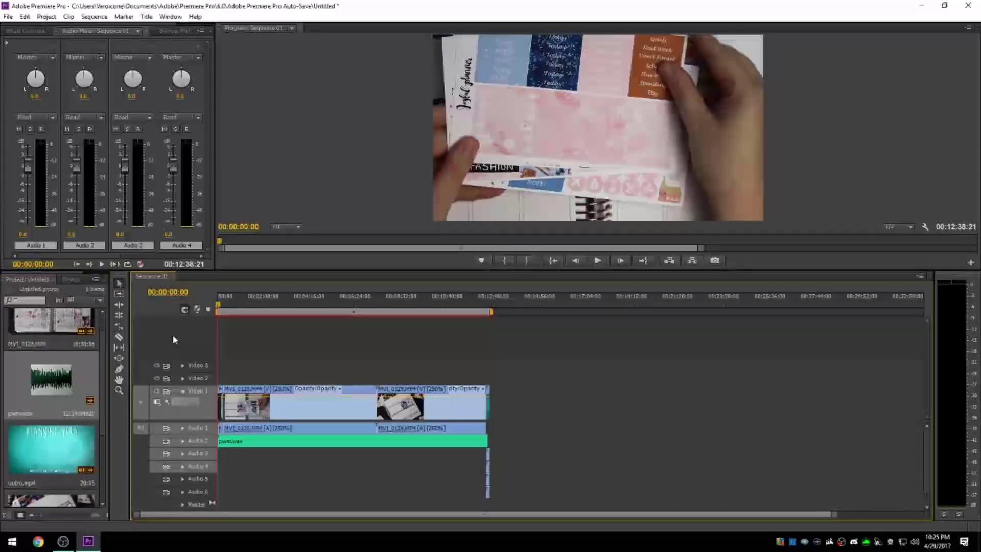
# Expand Audio 2 to show the pwm.wav waveform and turn on the track's output, keeping the playhead at the sequence start
pyautogui.press('=')
pyautogui.press('=')
pyautogui.press('=')
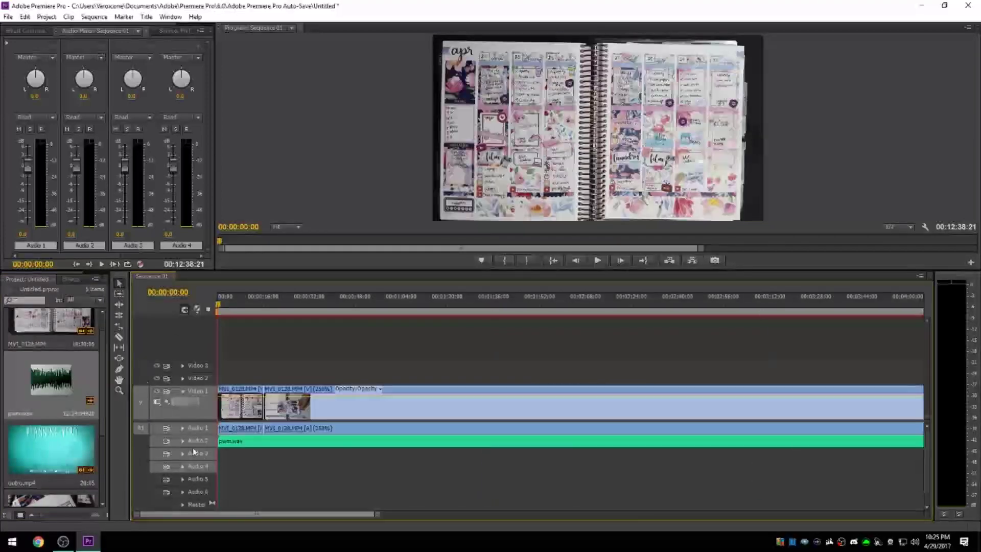
pyautogui.click(183, 442)
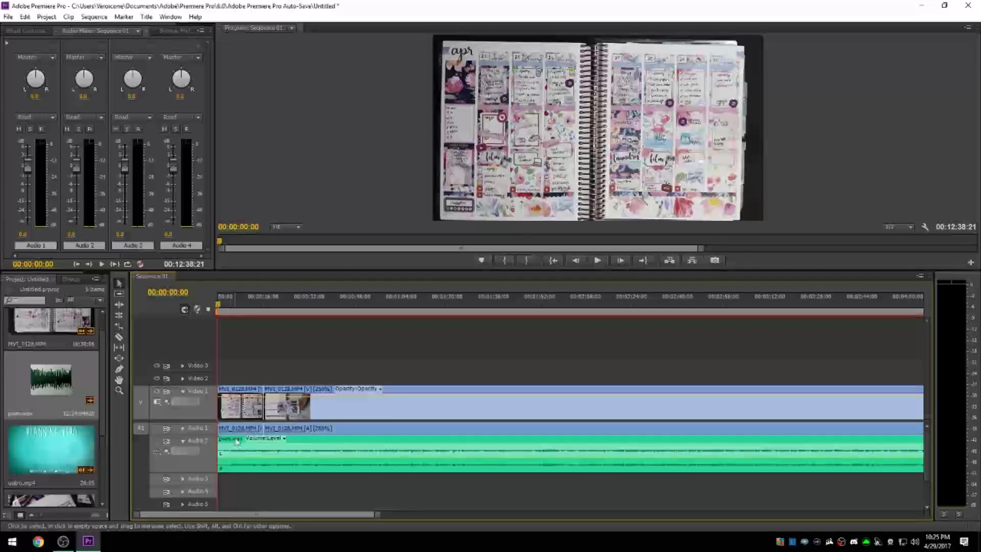
pyautogui.click(283, 305)
pyautogui.moveTo(283, 304); pyautogui.dragTo(218, 305)
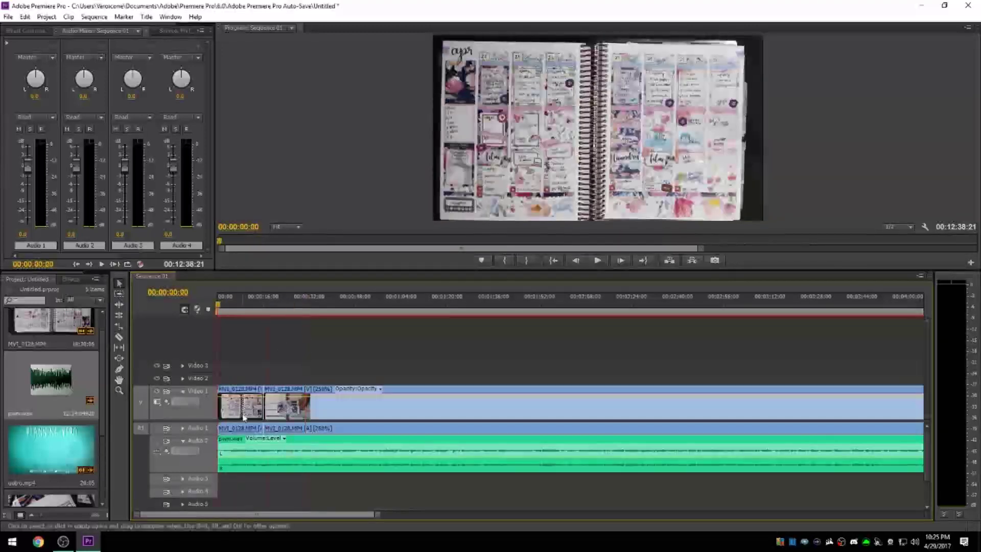
pyautogui.click(157, 440)
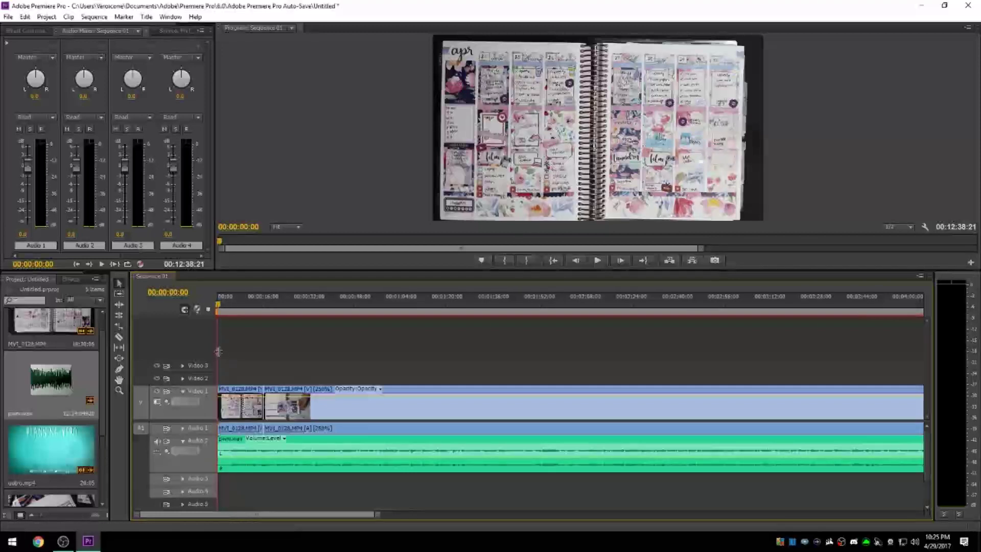
# Play the start of the sequence, cut pwm.wav on Audio 2 at 00:00:04:16 and delete the part before the cut
pyautogui.press('=')
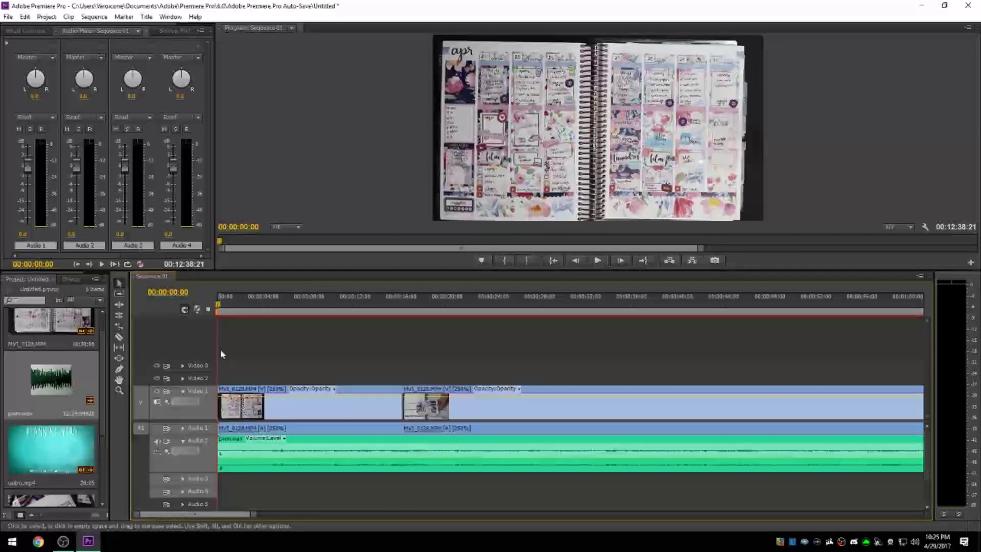
pyautogui.press('space')
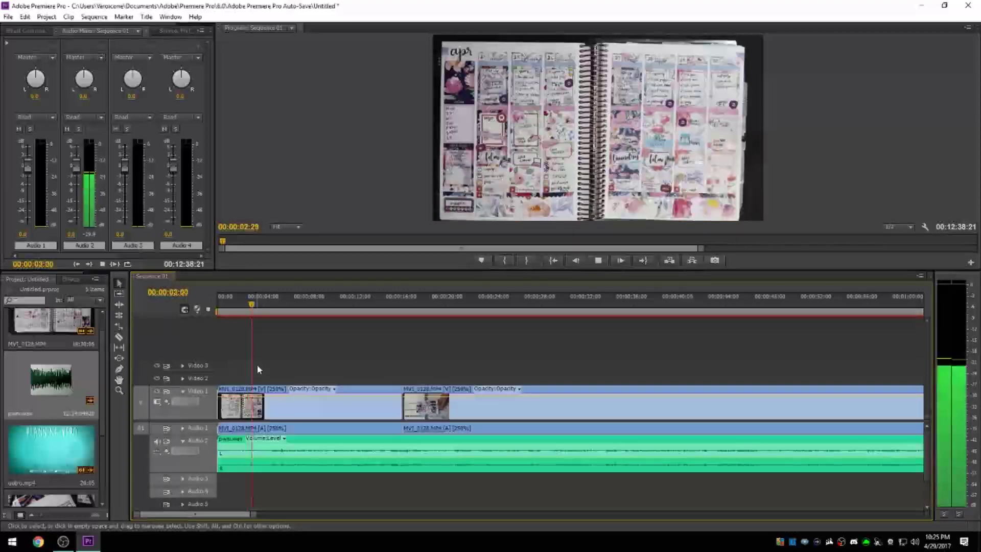
pyautogui.press('space')
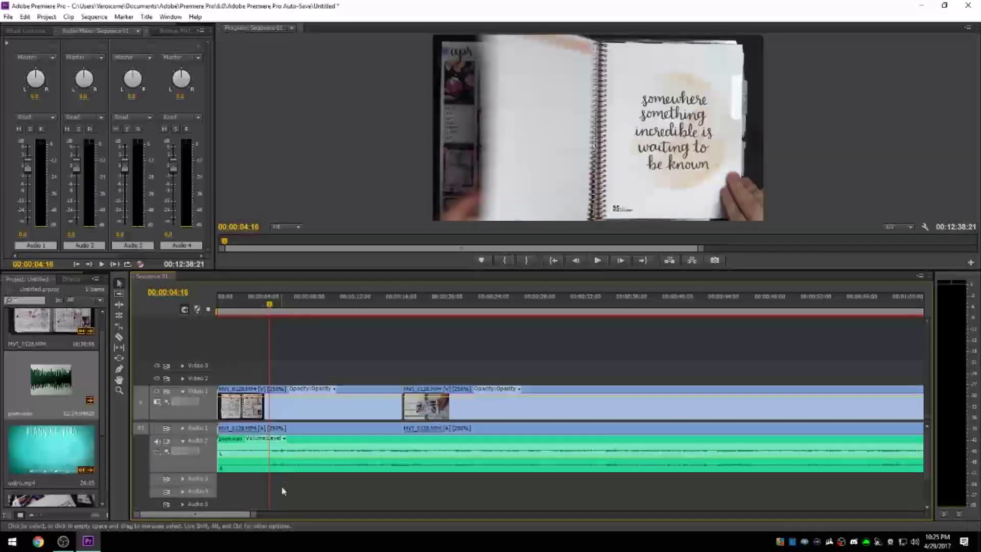
pyautogui.click(271, 458)
pyautogui.press('v')
pyautogui.click(252, 464)
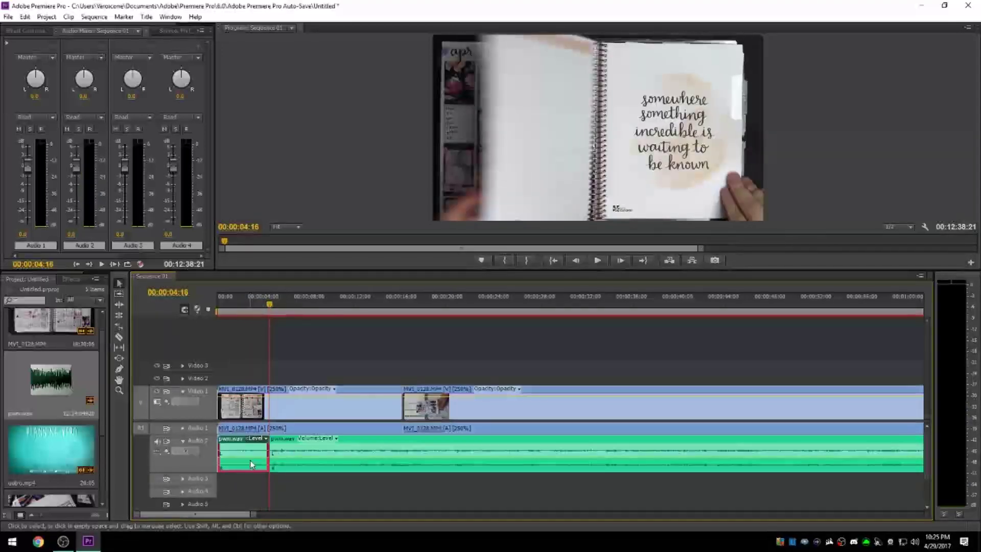
pyautogui.press('Delete')
# Close the gap before pwm.wav on Audio 2 so that the clip starts at 00:00:00:00
pyautogui.click(251, 464)
pyautogui.moveTo(281, 455); pyautogui.dragTo(317, 456)
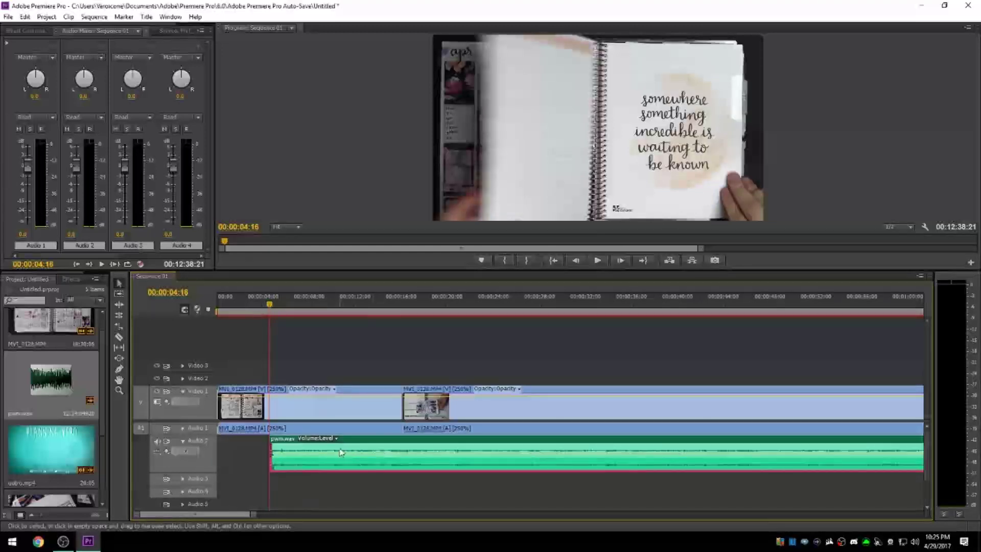
pyautogui.click(250, 455)
pyautogui.press('Delete')
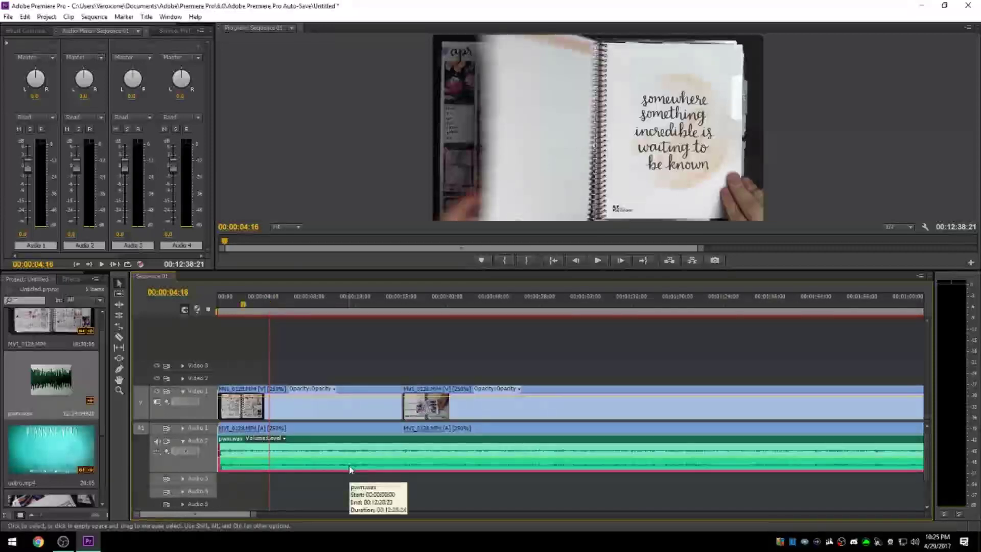
# Play the end of the voice-over on Audio 2 from 00:12:25:26 to check where it meets outro.mp4
pyautogui.press('-')
pyautogui.press('-')
pyautogui.press('-')
pyautogui.press('-')
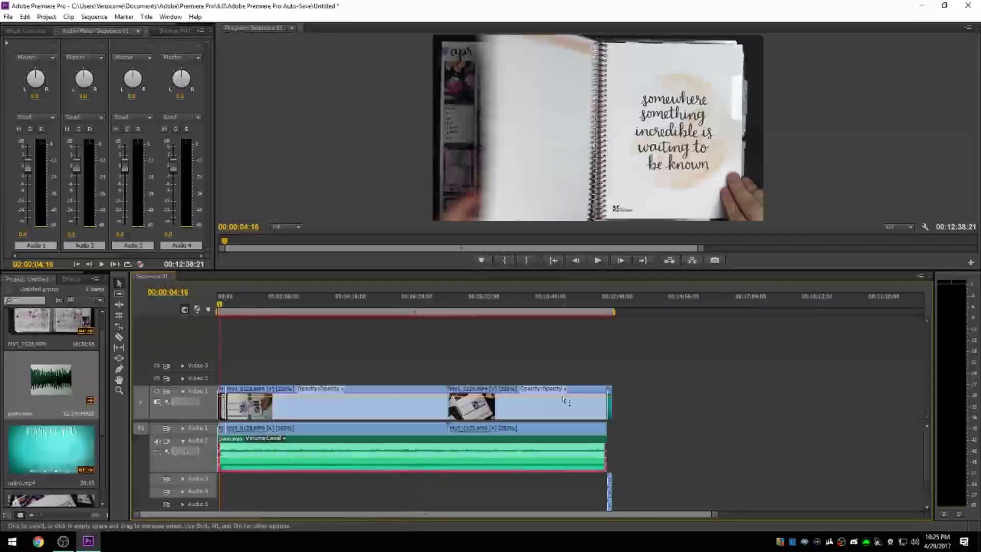
pyautogui.click(596, 302)
pyautogui.press('=')
pyautogui.press('=')
pyautogui.press('=')
pyautogui.press('=')
pyautogui.press('=')
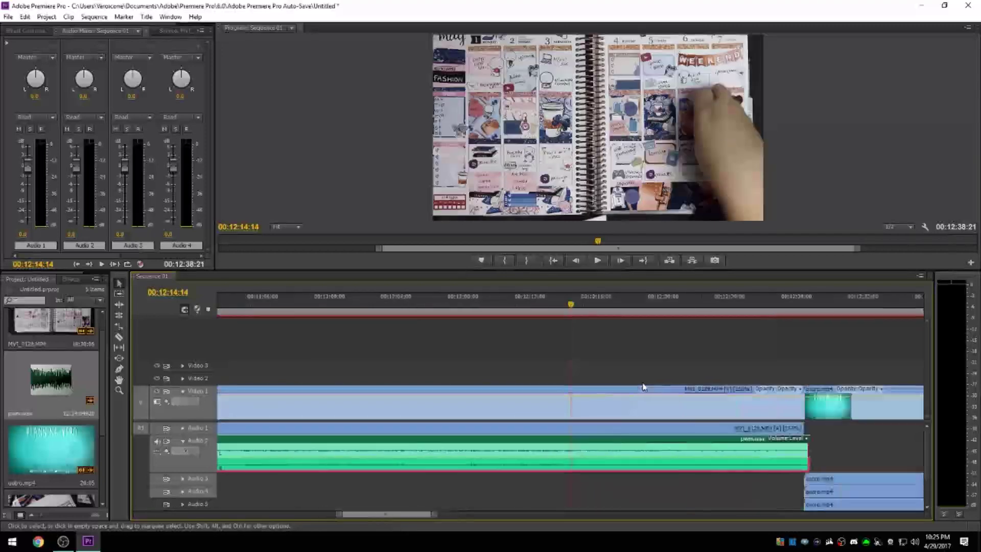
pyautogui.click(760, 306)
pyautogui.scroll(-3, 660, 461)
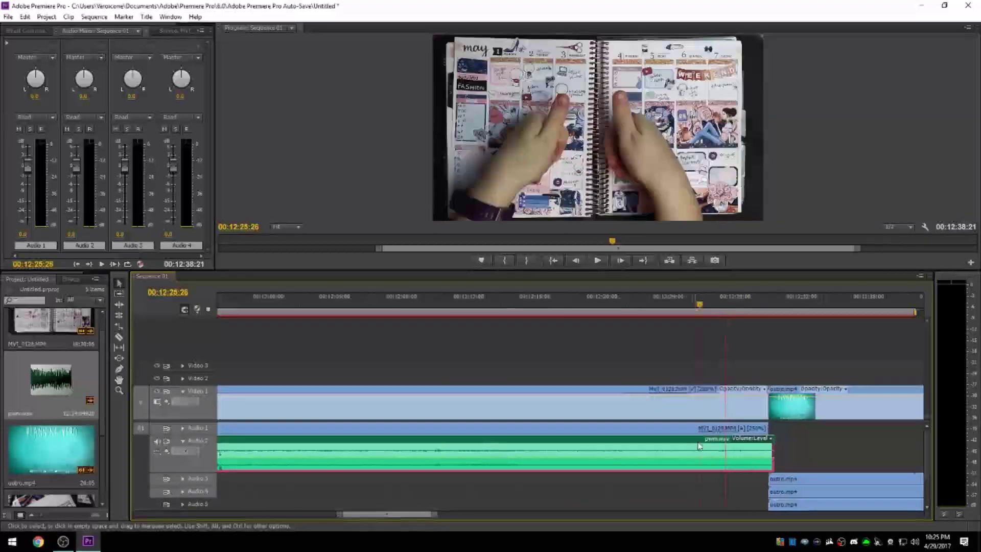
pyautogui.scroll(-5, 661, 461)
pyautogui.press('space')
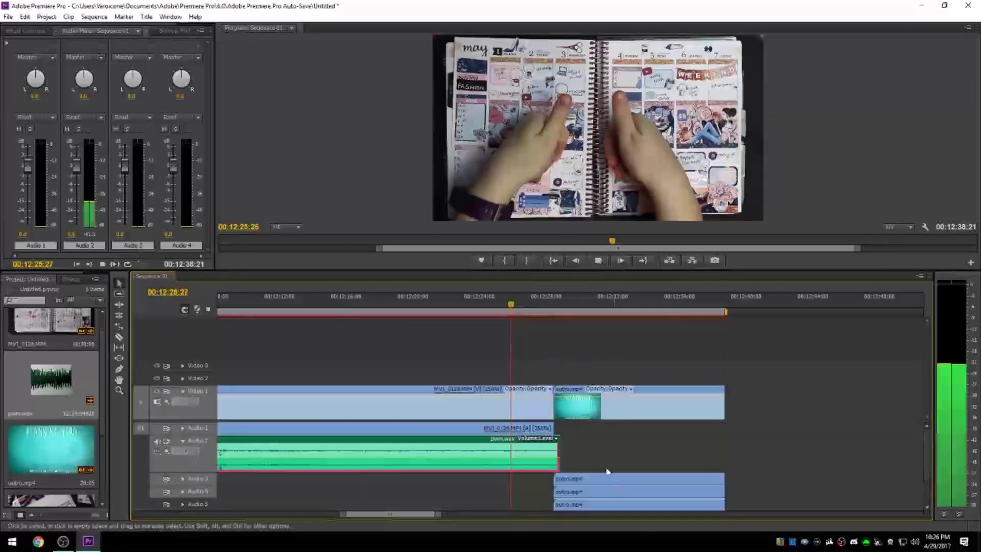
pyautogui.press('space')
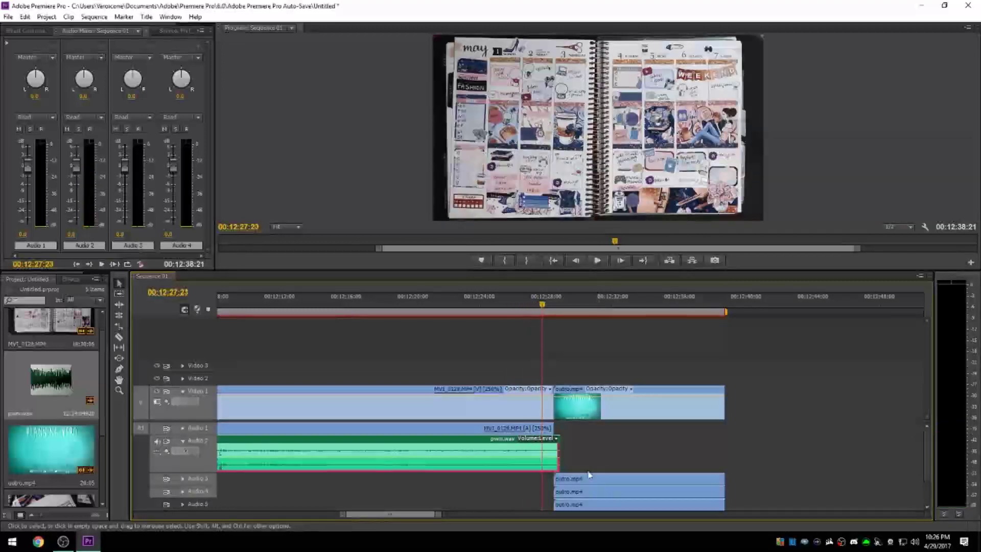
pyautogui.press('space')
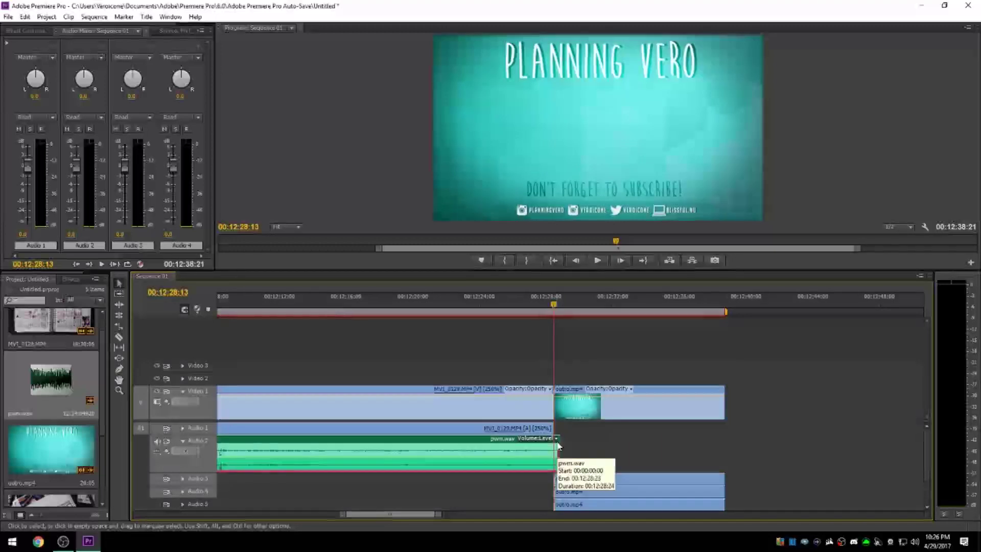
# Cut pwm.wav on Audio 2 at the start of outro.mp4, 00:12:28:13, and delete the part after the cut
pyautogui.press('Left')
pyautogui.click(554, 452)
pyautogui.press('v')
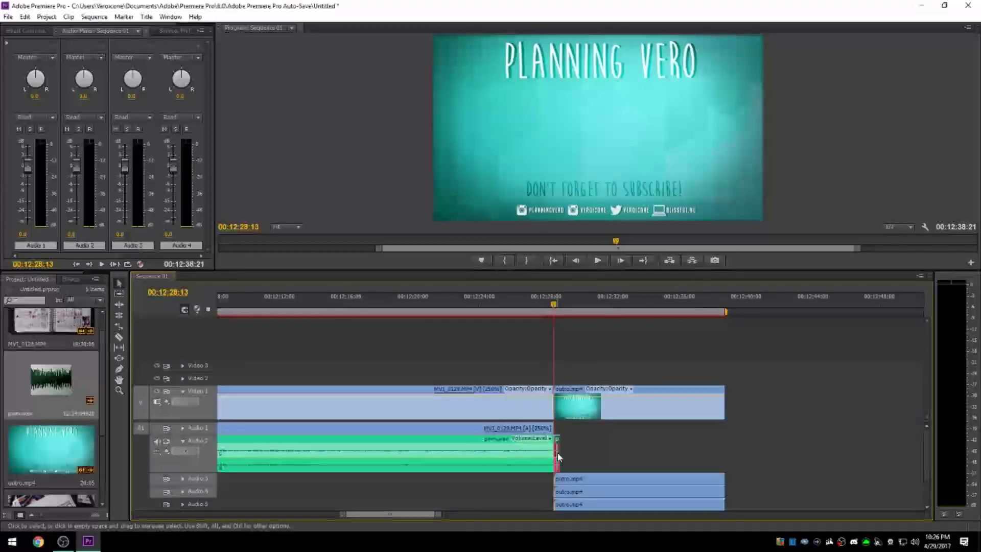
pyautogui.click(557, 453)
pyautogui.press('Delete')
# Play from 00:12:26:28, cut pwm.wav on Audio 2 at 00:12:27:10 and delete the short piece after the cut
pyautogui.click(529, 307)
pyautogui.press('space')
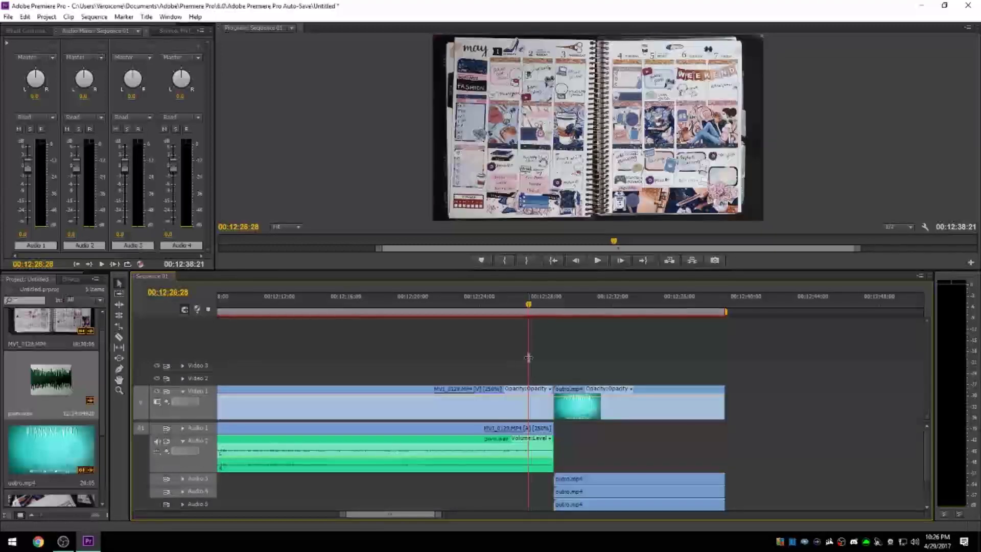
pyautogui.click(539, 452)
pyautogui.press('v')
pyautogui.click(545, 449)
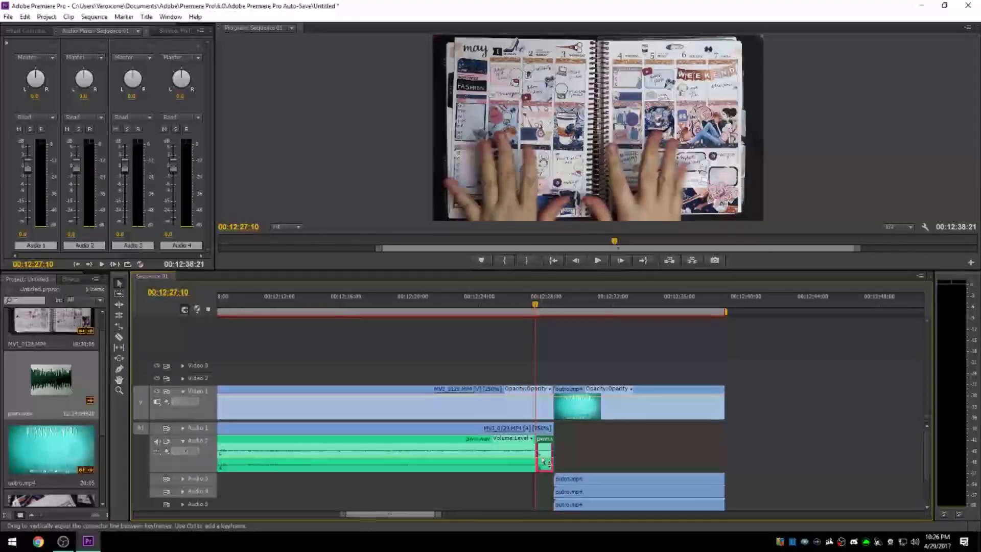
pyautogui.press('Delete')
# Play through outro.mp4 and turn on the output of Audio 3, Audio 4 and Audio 5, stopping playback at 00:12:33:12
pyautogui.press('space')
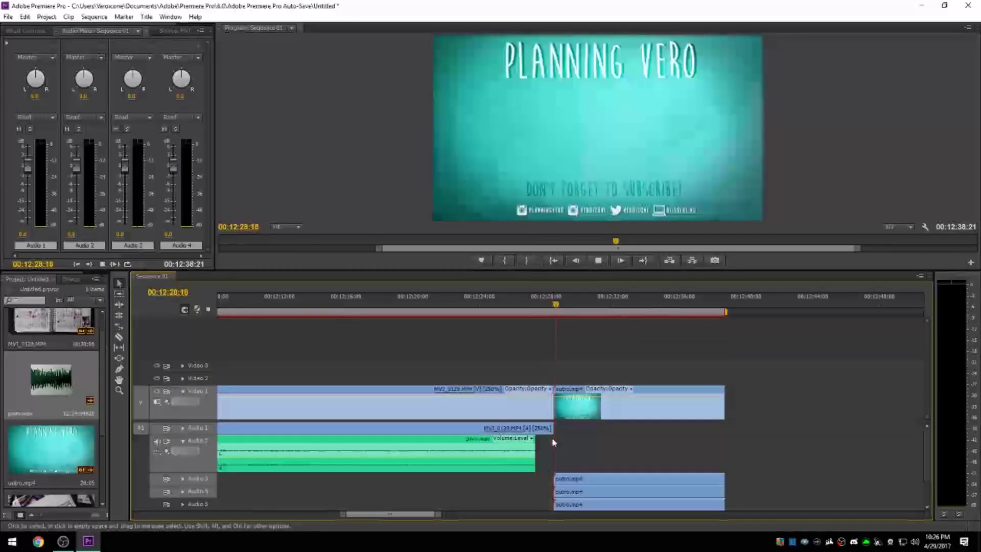
pyautogui.click(156, 478)
pyautogui.click(156, 491)
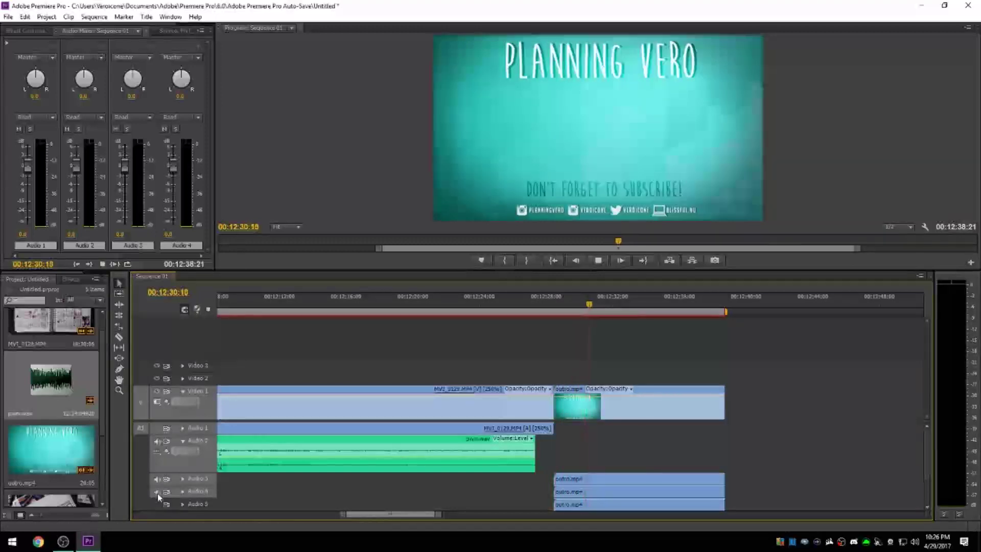
pyautogui.moveTo(402, 514); pyautogui.dragTo(404, 515)
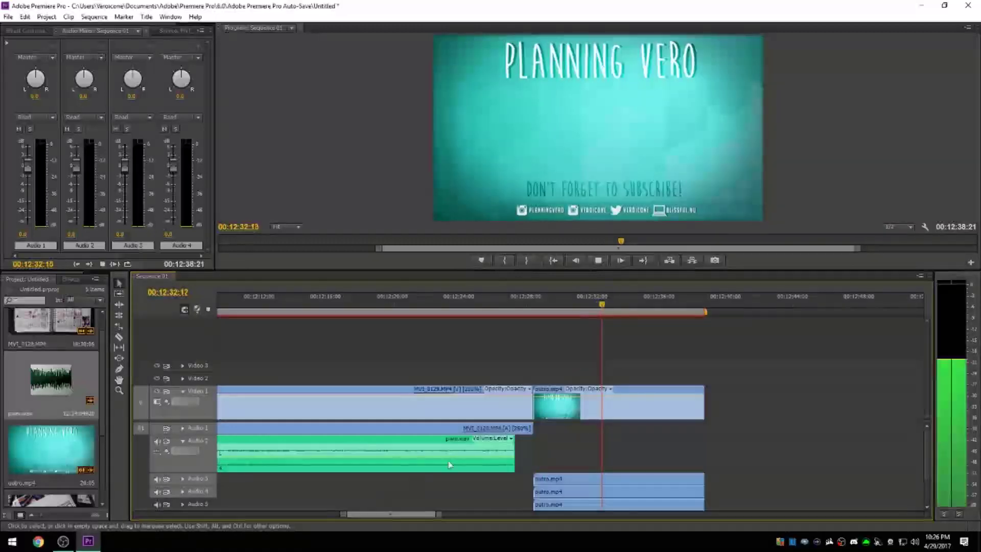
pyautogui.press('-')
pyautogui.press('-')
pyautogui.press('-')
pyautogui.press('-')
pyautogui.press('-')
pyautogui.press('space')
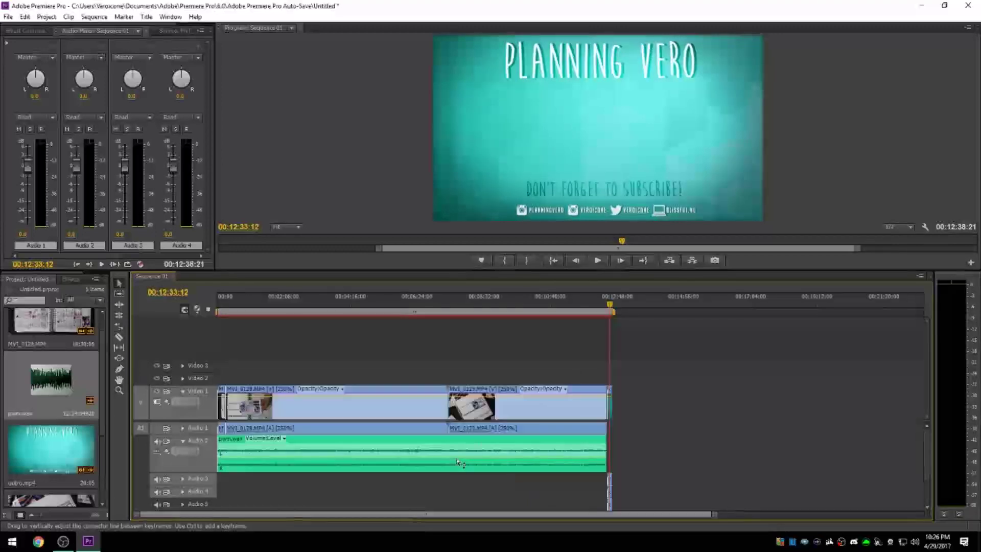
# Return the playhead to the sequence start, open the media export settings and set the format to H.264
pyautogui.press('Home')
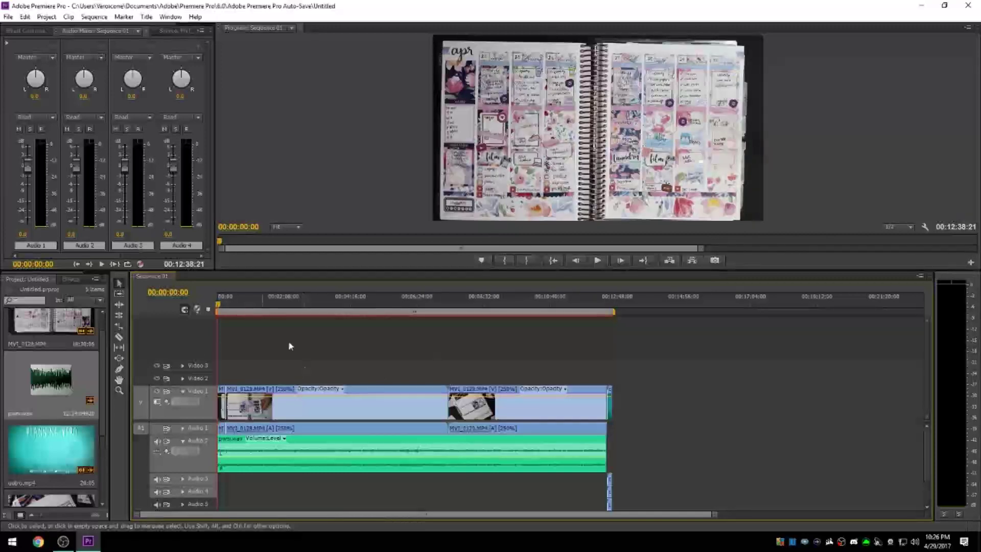
pyautogui.click(7, 17)
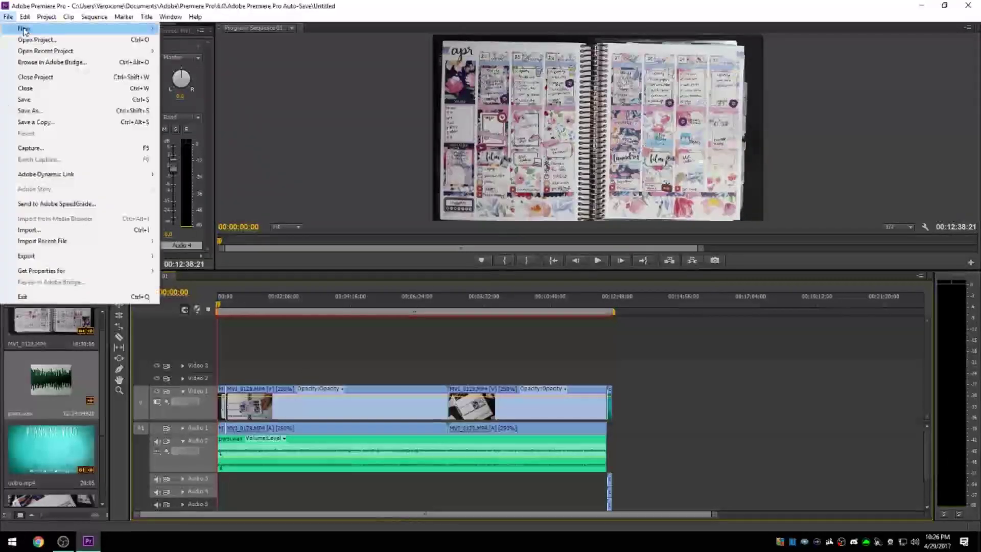
pyautogui.moveTo(78, 262)
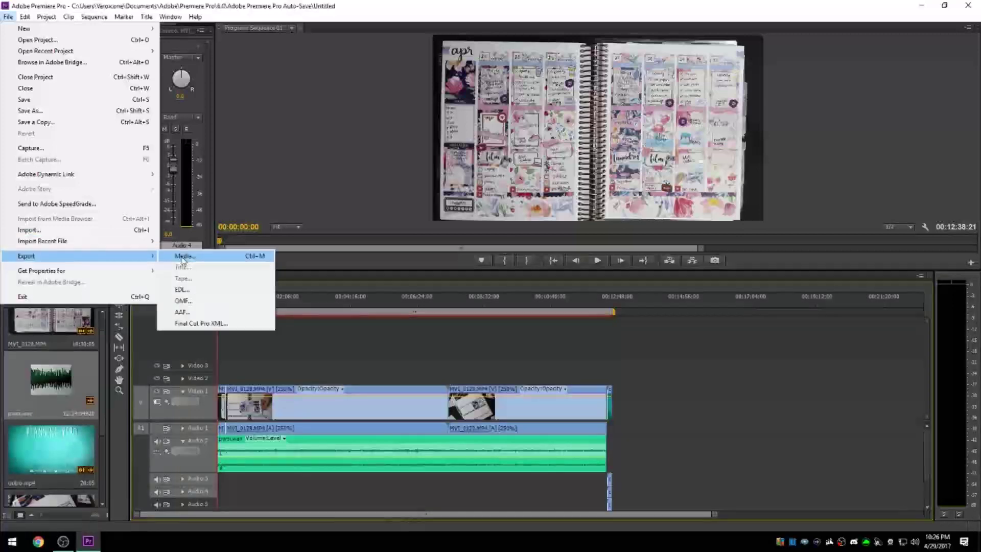
pyautogui.click(238, 256)
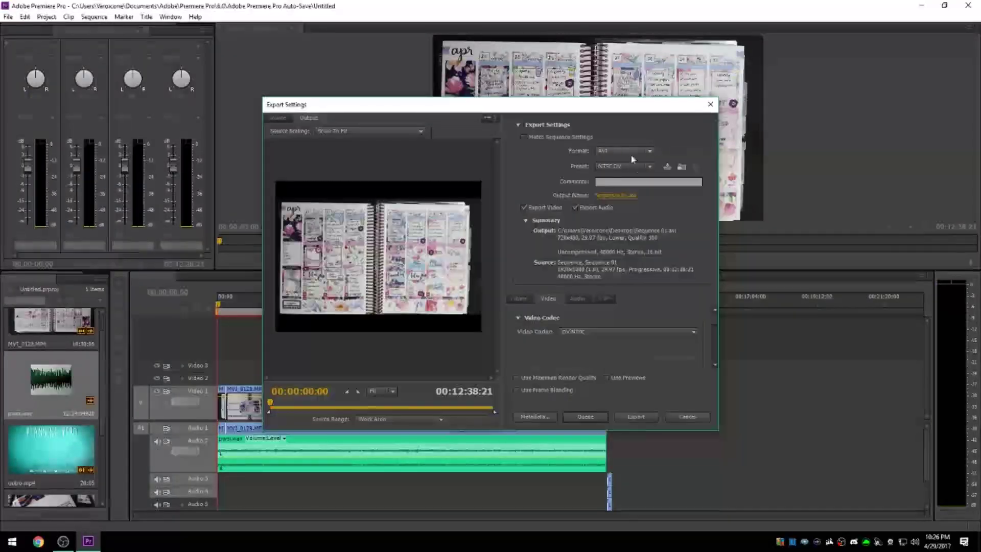
pyautogui.click(622, 152)
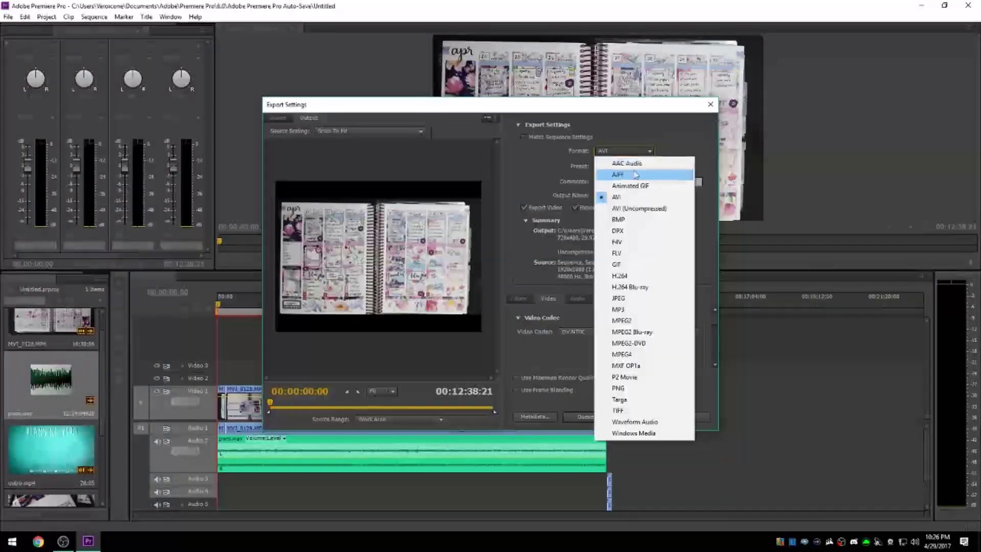
pyautogui.click(633, 277)
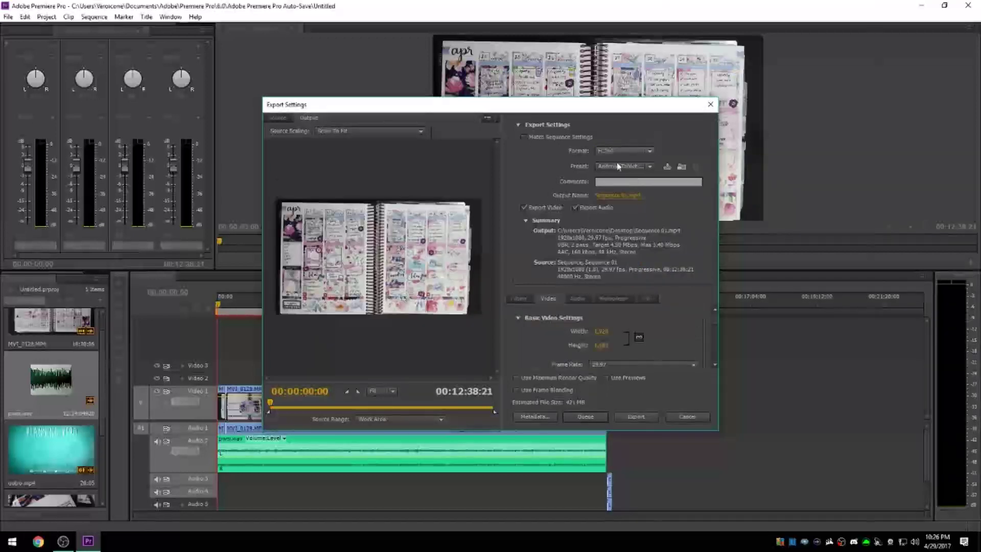
# Try the Custom export preset and settle on the YouTube 1080 2 preset
pyautogui.click(626, 166)
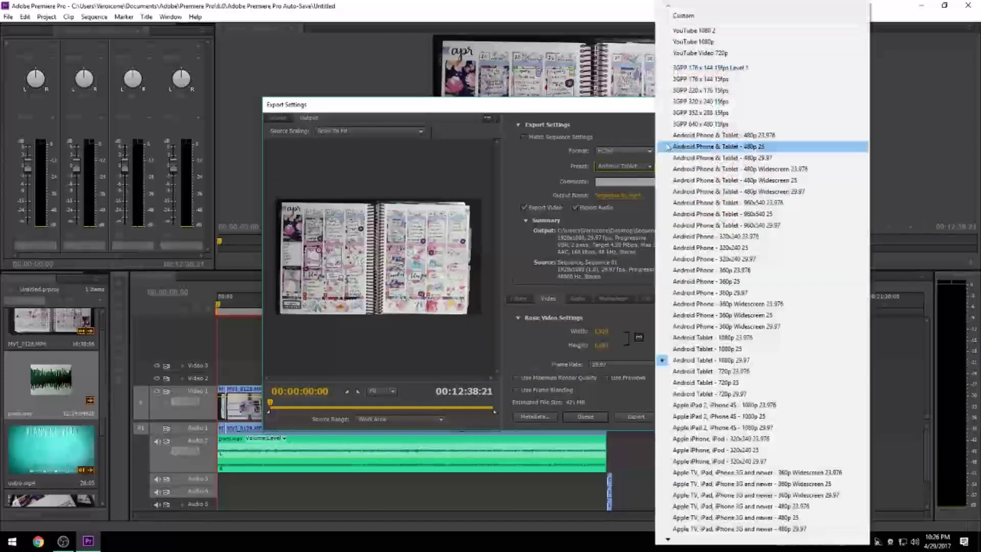
pyautogui.click(713, 32)
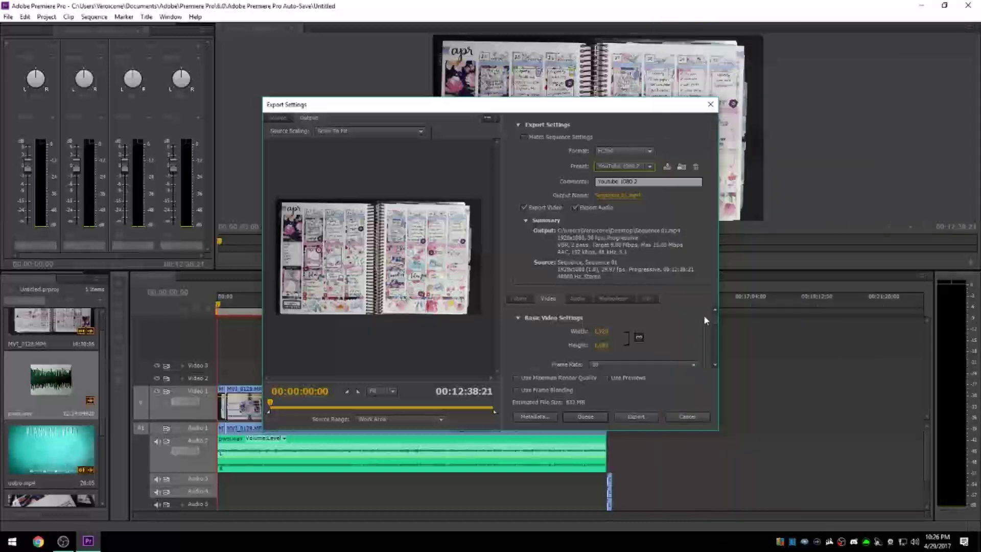
pyautogui.click(643, 170)
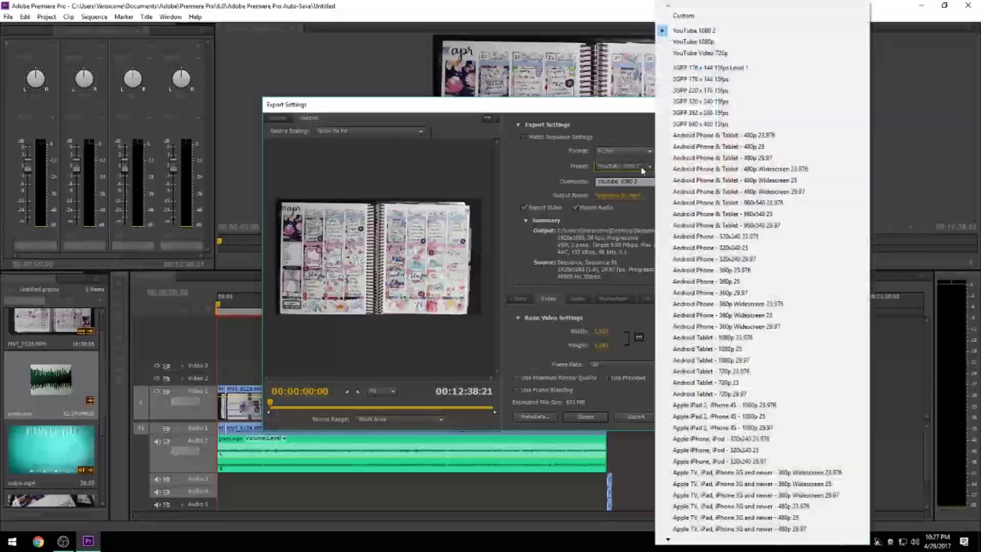
pyautogui.click(685, 11)
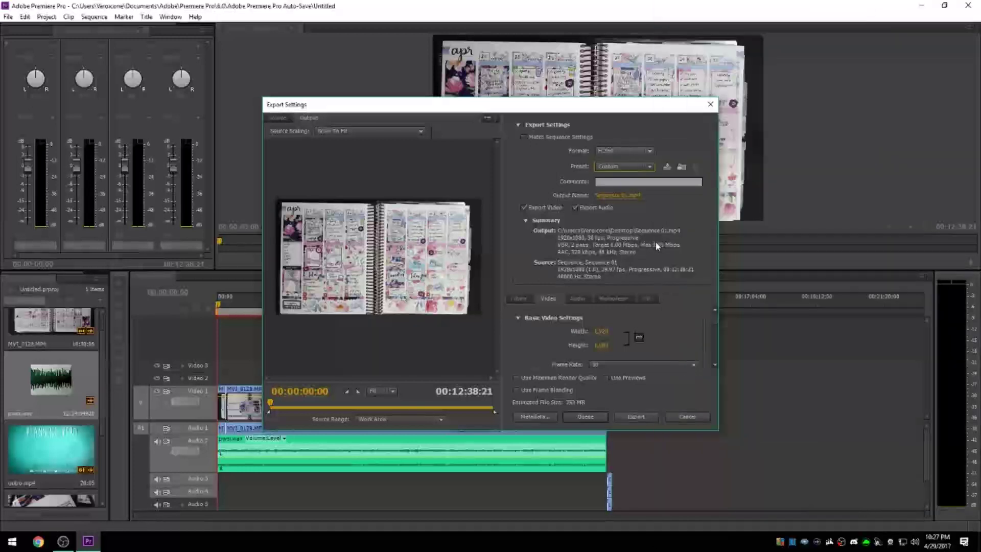
pyautogui.click(638, 173)
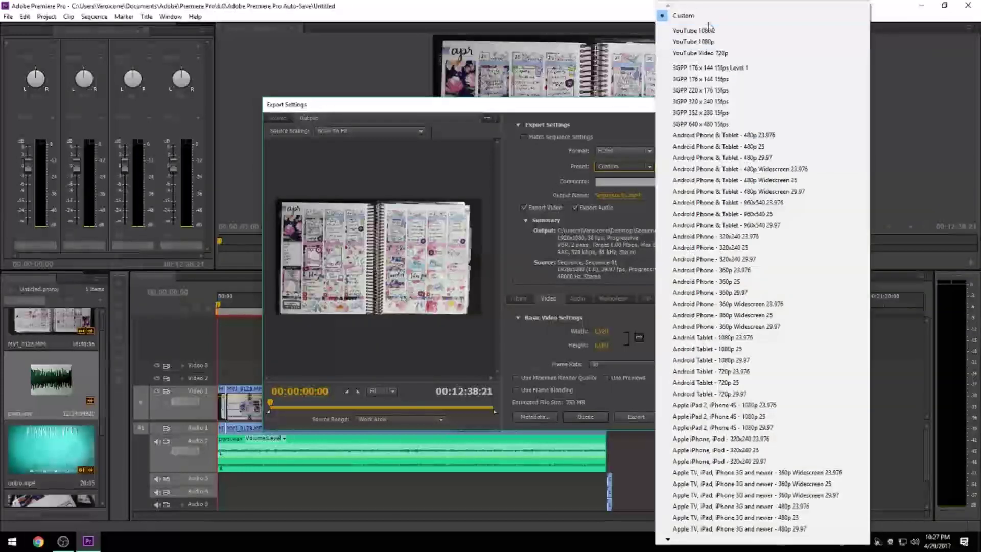
pyautogui.click(694, 30)
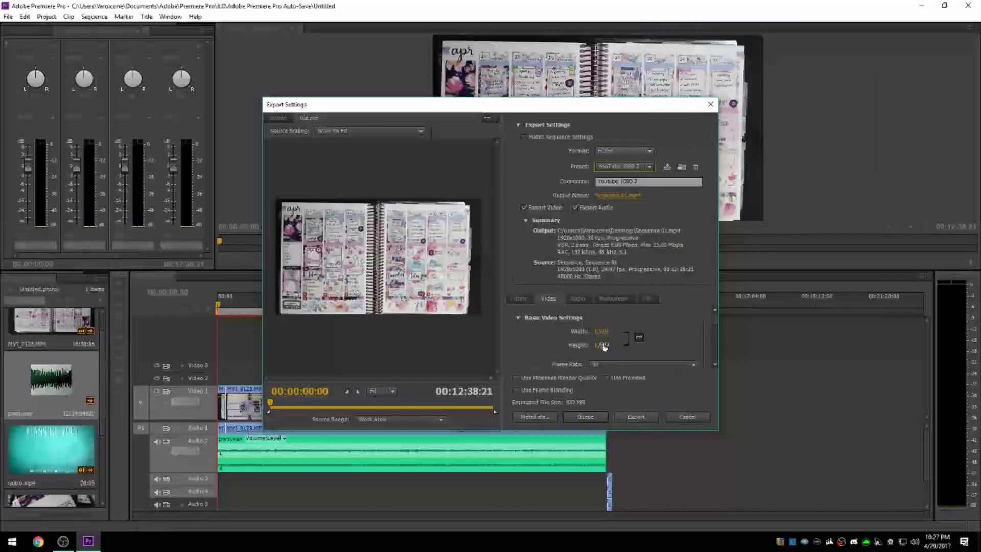
# Review the export's video settings from frame size and frame rate through bitrate encoding to the advanced settings
pyautogui.scroll(-2, 714, 324)
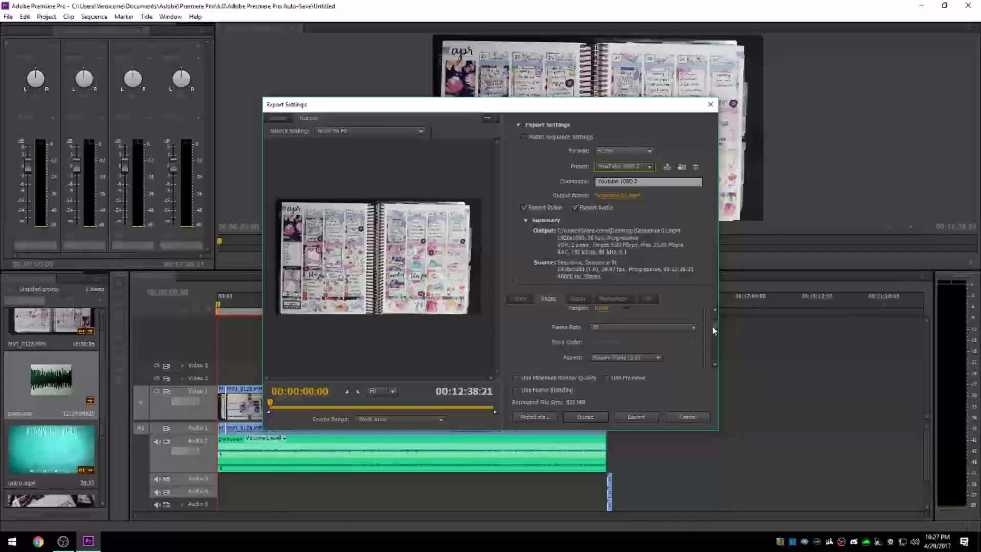
pyautogui.scroll(-2, 712, 326)
pyautogui.scroll(-5, 716, 337)
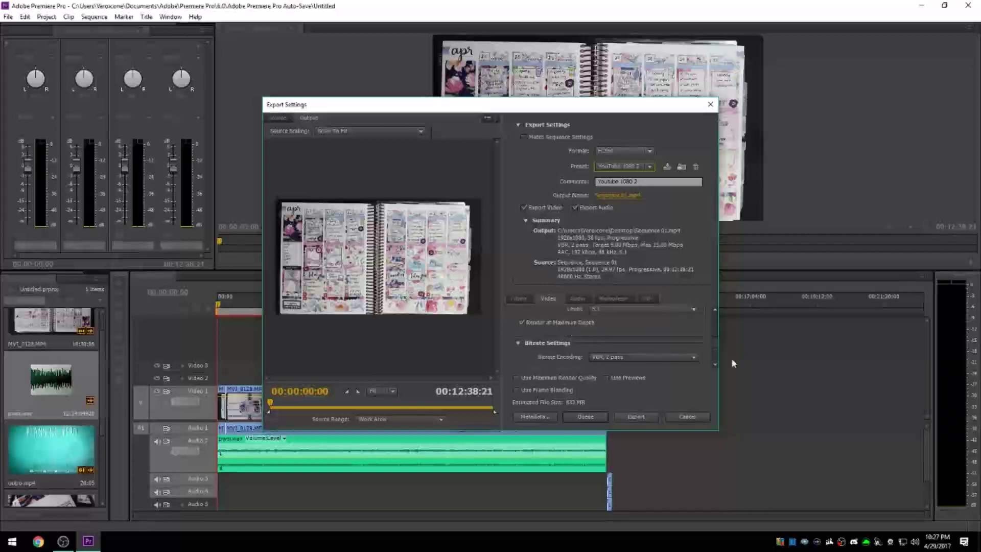
pyautogui.scroll(-3, 714, 347)
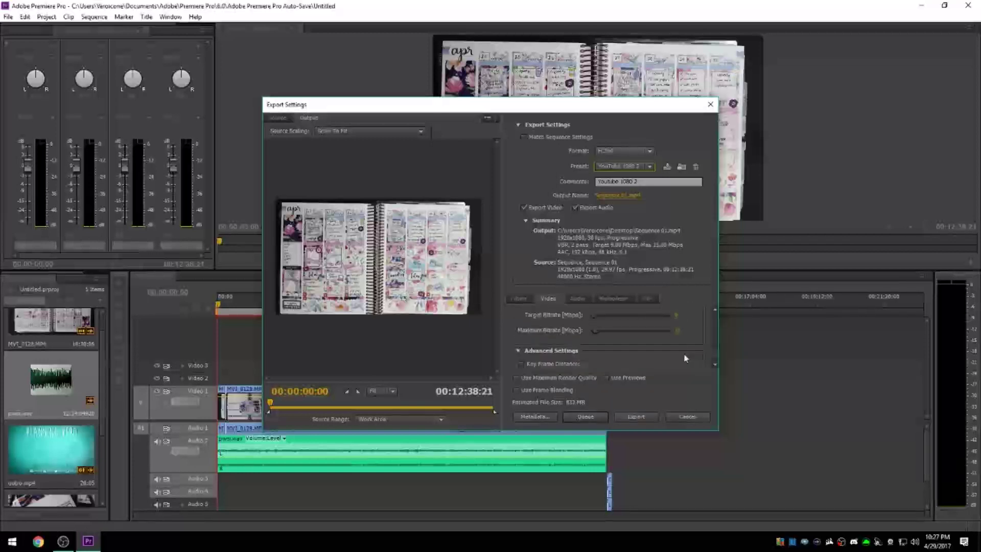
pyautogui.moveTo(718, 353); pyautogui.dragTo(718, 362)
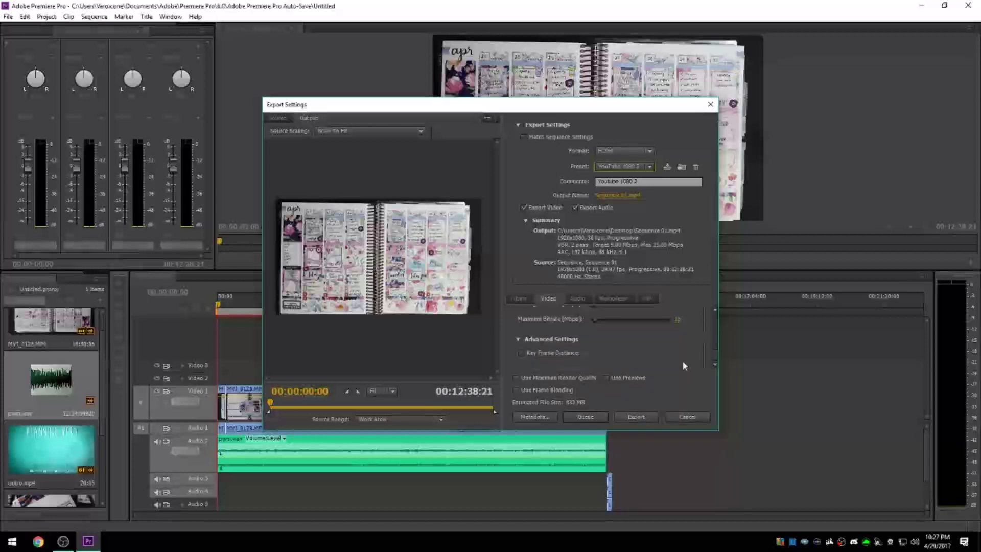
# Check the export's filter settings and its audio settings from codec and sample rate through bitrate to the advanced options
pyautogui.click(519, 299)
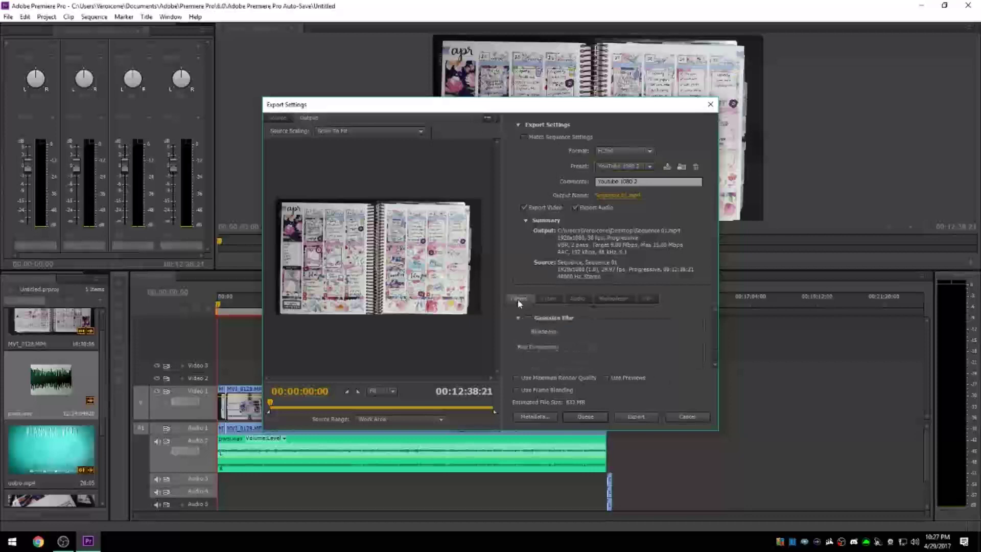
pyautogui.click(573, 300)
pyautogui.moveTo(715, 320); pyautogui.dragTo(716, 326)
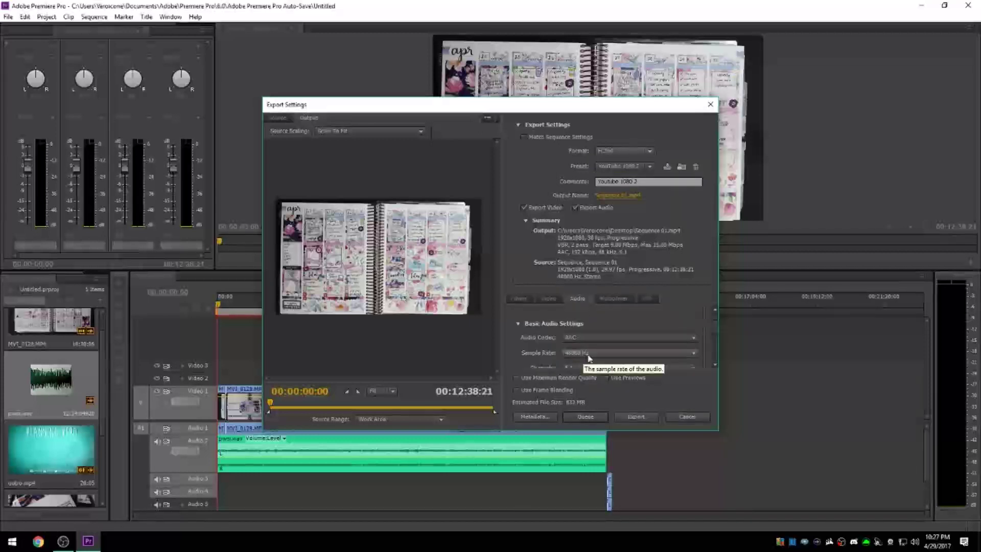
pyautogui.moveTo(715, 322); pyautogui.dragTo(714, 363)
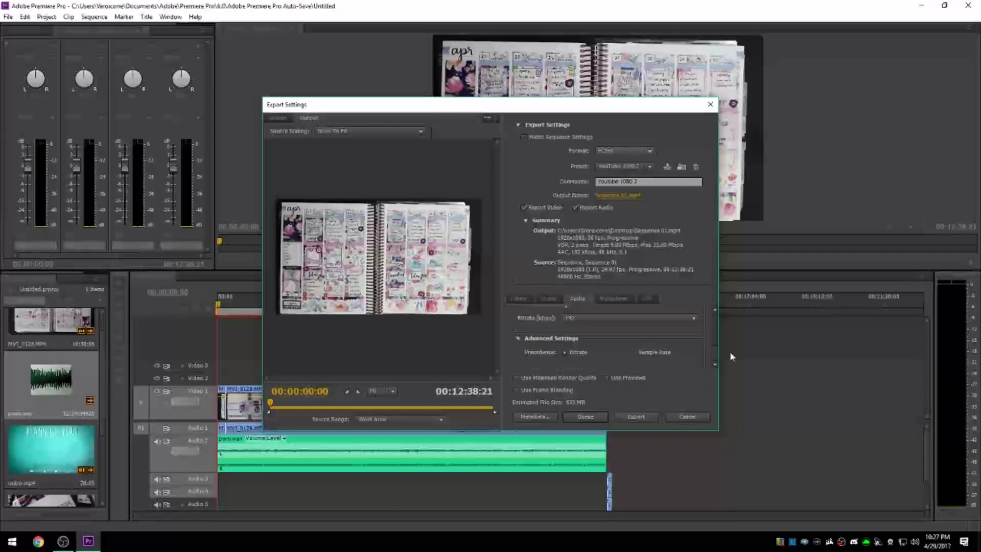
# Look over the export's multiplexer and FTP settings, and return to the basic video settings
pyautogui.click(632, 300)
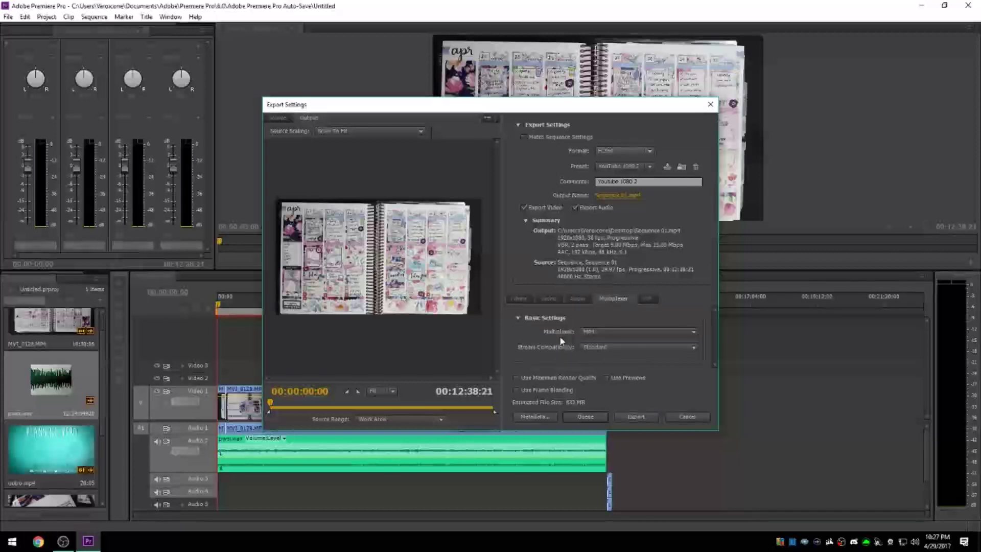
pyautogui.click(600, 332)
pyautogui.click(601, 333)
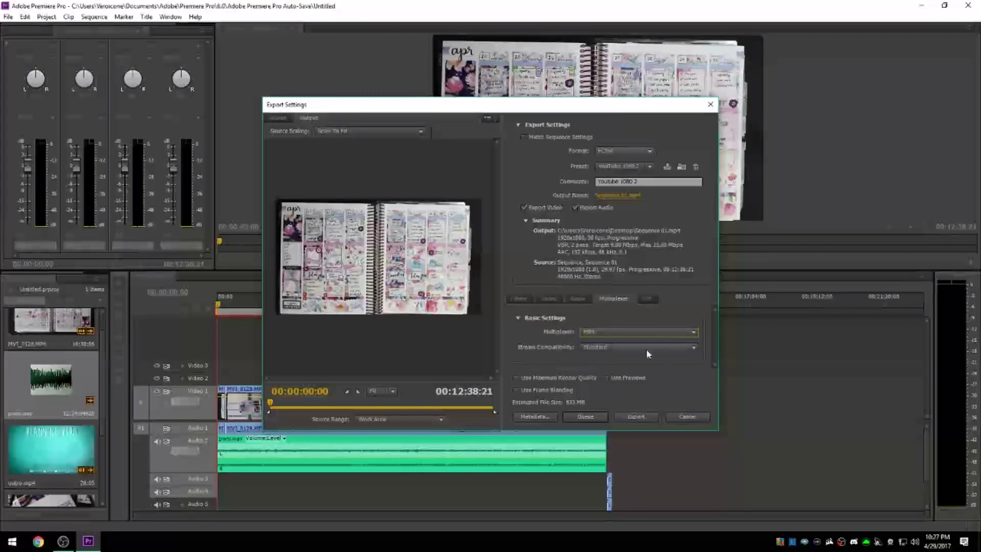
pyautogui.click(644, 300)
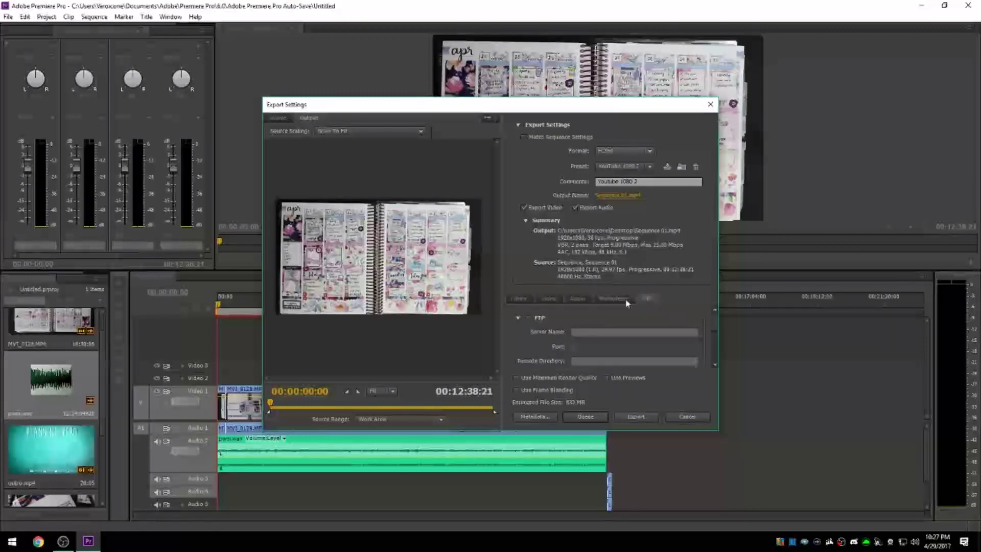
pyautogui.click(613, 299)
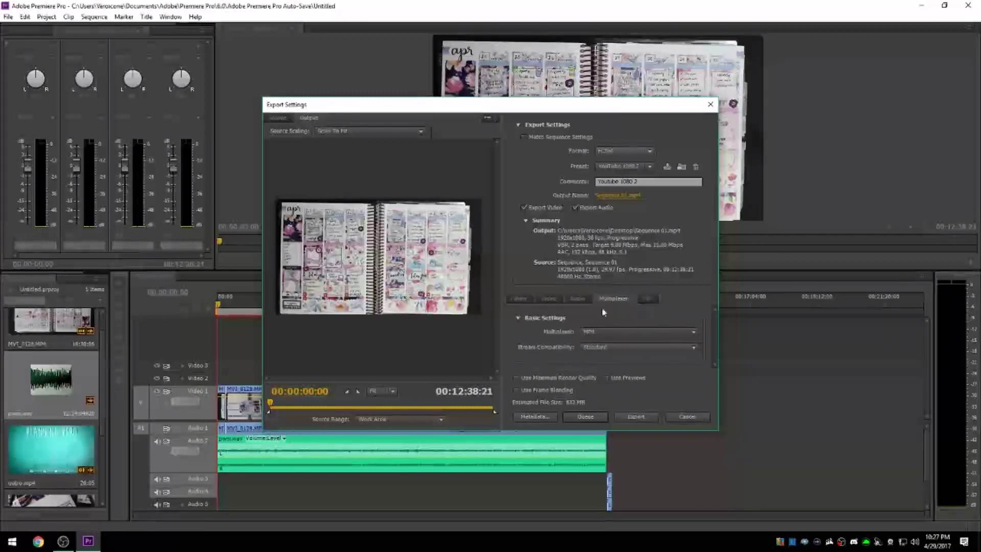
pyautogui.click(545, 298)
pyautogui.moveTo(719, 367); pyautogui.dragTo(733, 298)
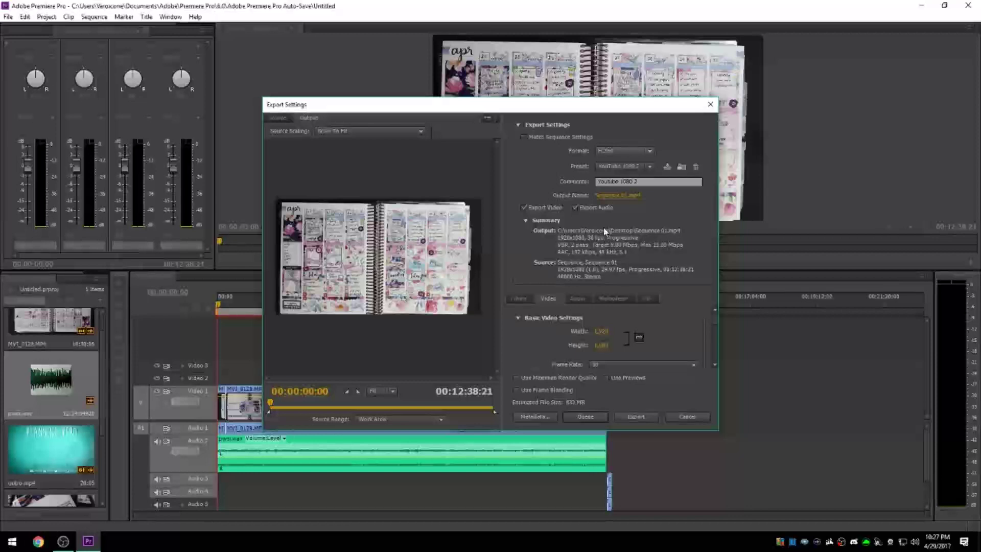
# Name the output file pwm_100thvideo on the Desktop and start the export
pyautogui.click(616, 196)
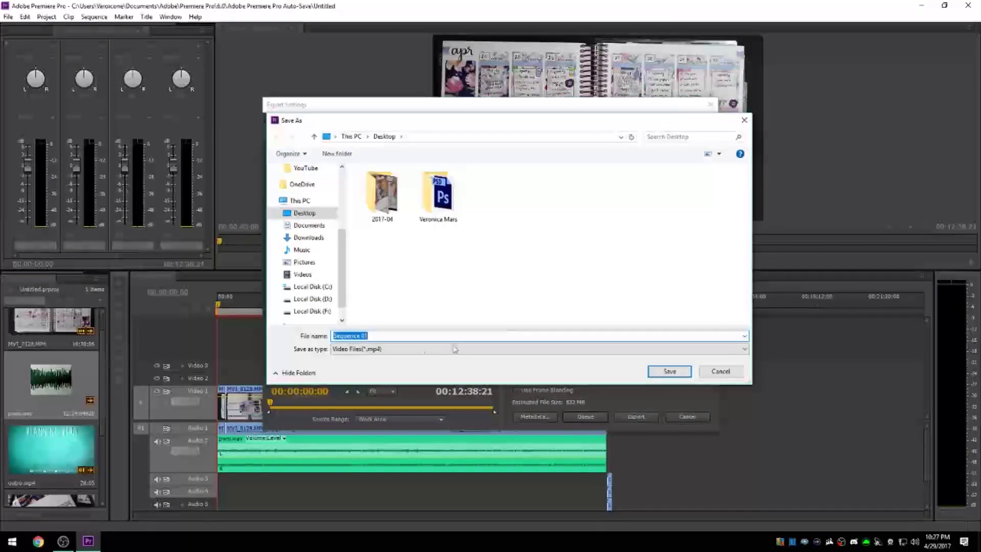
pyautogui.write('pwm_100thvideo')
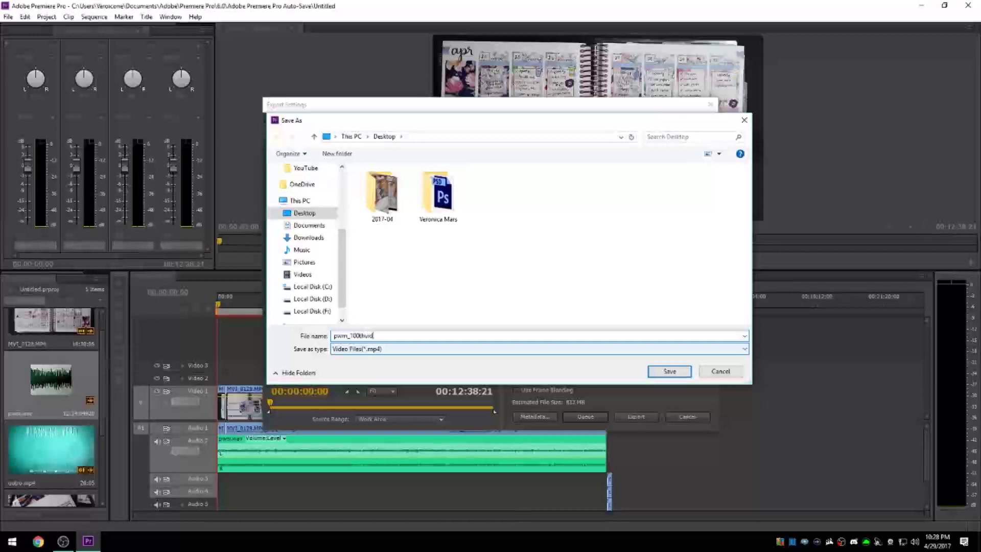
pyautogui.click(664, 372)
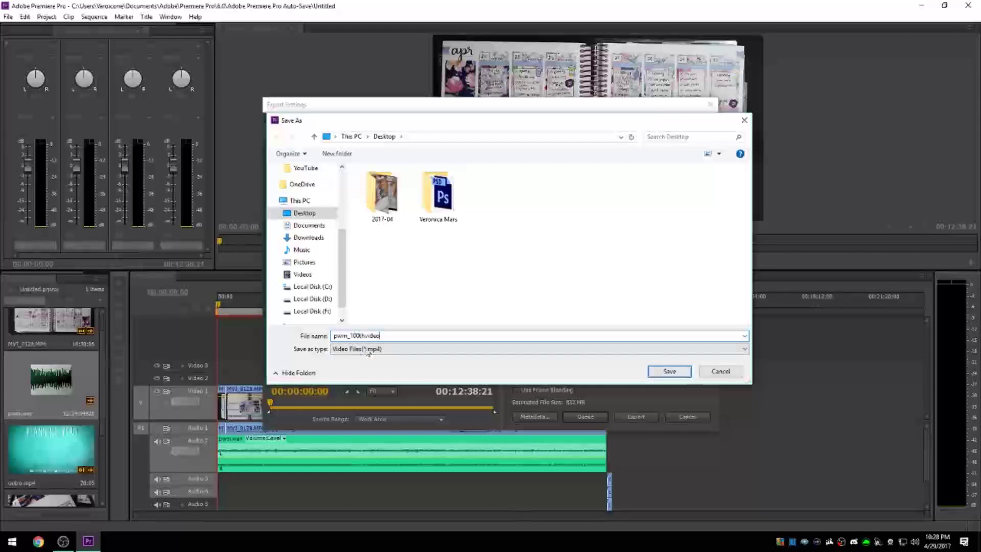
pyautogui.click(636, 416)
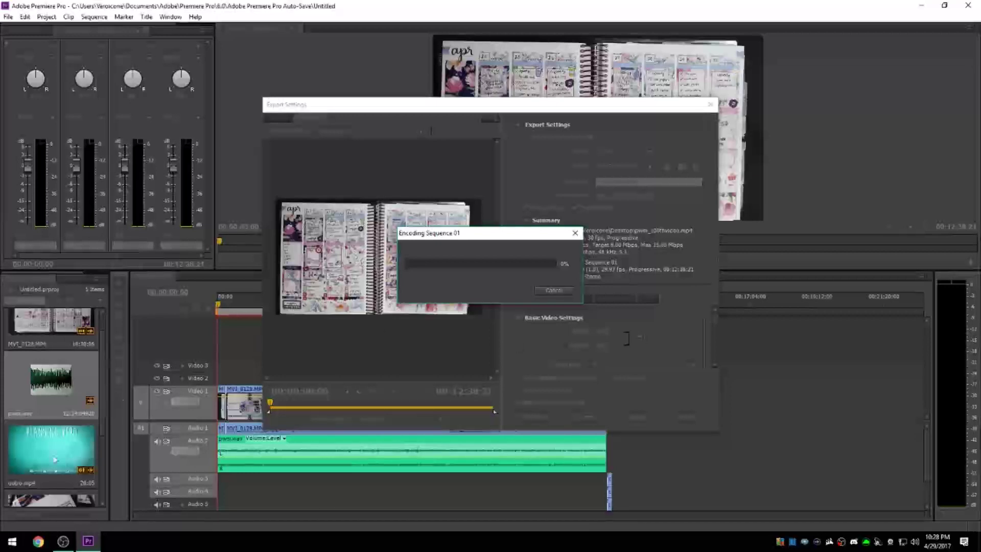
# Launch Adobe Photoshop CS6 and show the Desktop folder in a File Explorer window
pyautogui.click(13, 542)
pyautogui.click(191, 408)
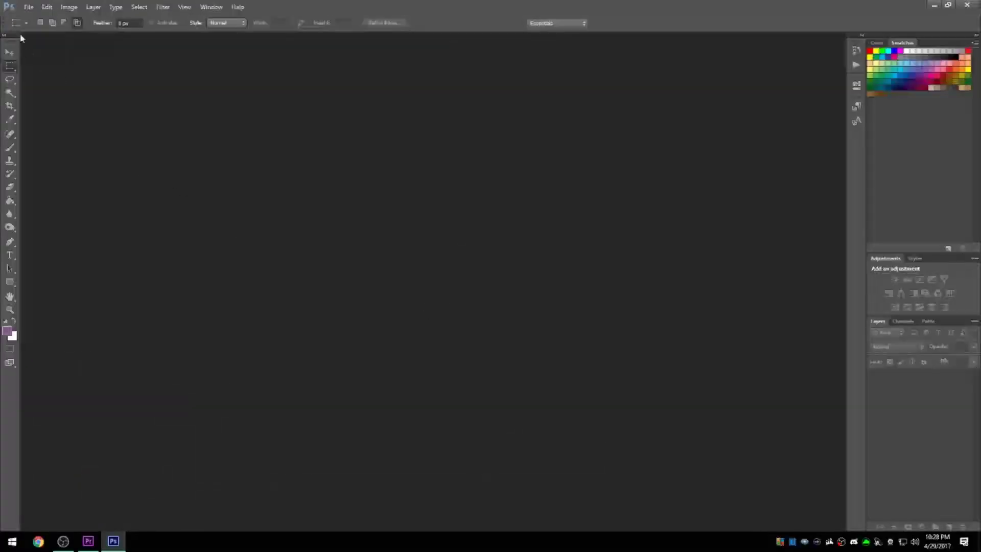
pyautogui.click(13, 540)
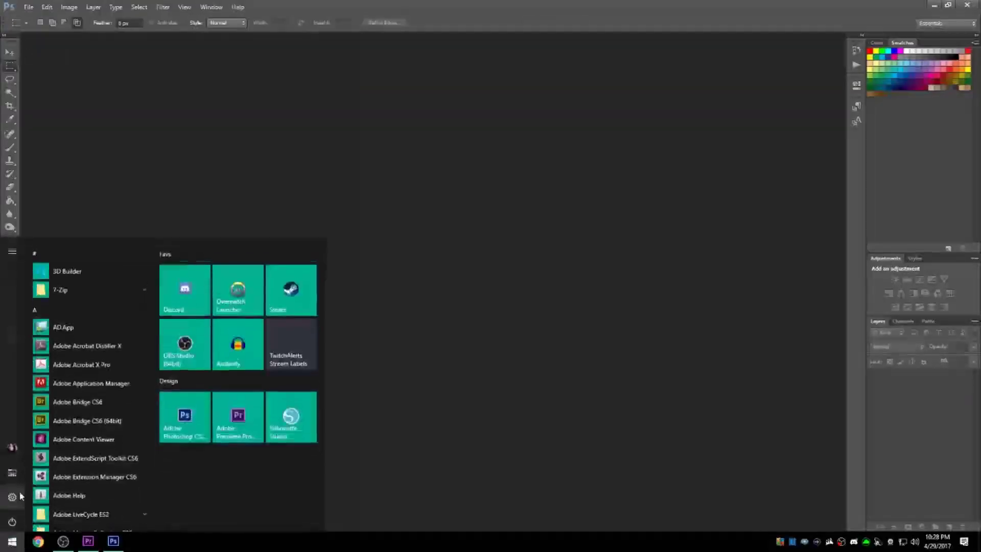
pyautogui.click(12, 471)
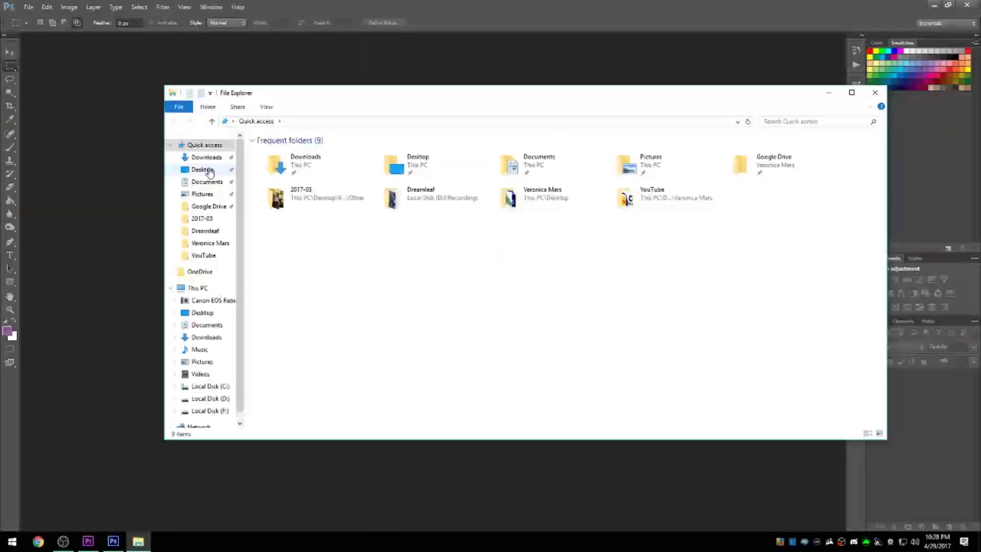
pyautogui.click(202, 169)
pyautogui.click(281, 166)
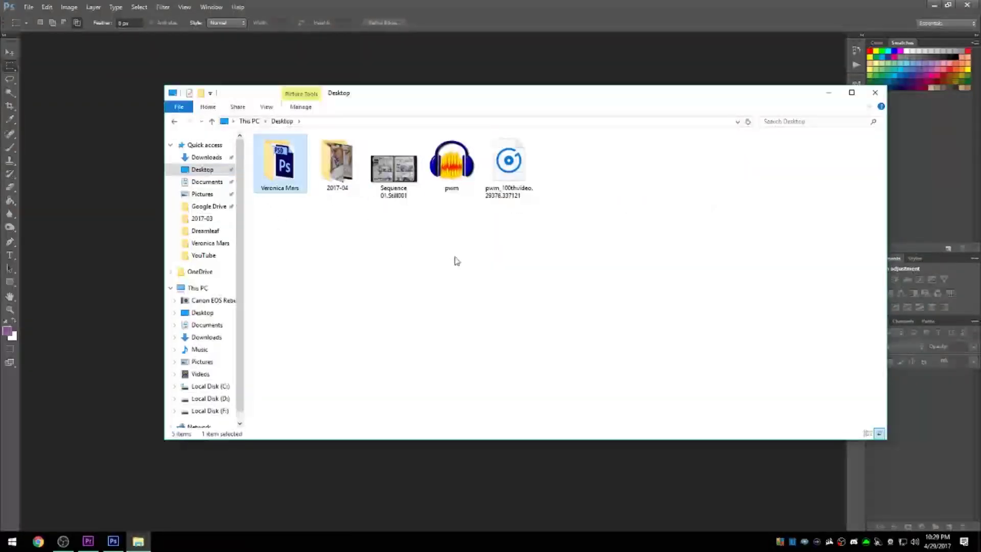
# Go through the YouTube and Planning Vero folders to open the Thumbnails folder
pyautogui.doubleClick(289, 165)
pyautogui.click(564, 162)
pyautogui.doubleClick(564, 162)
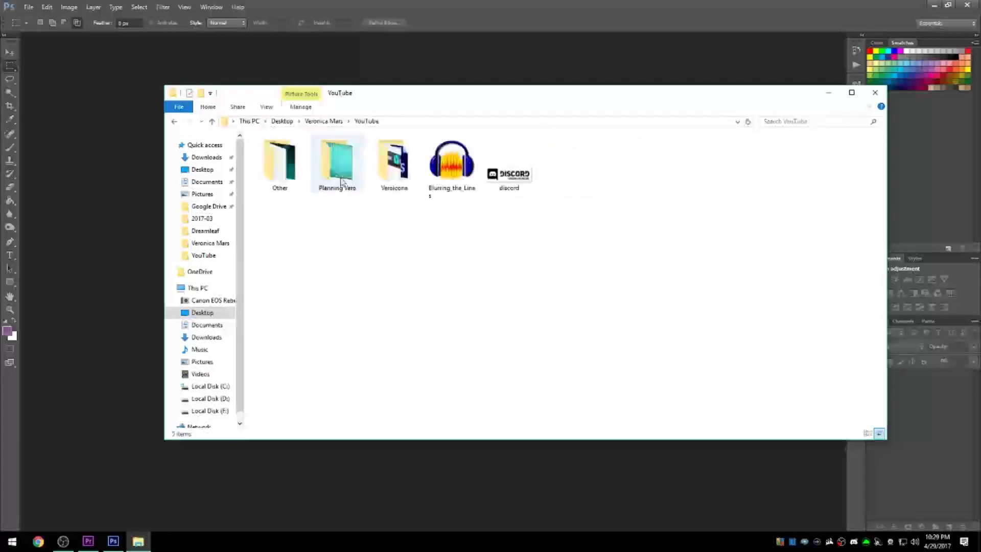
pyautogui.click(334, 155)
pyautogui.doubleClick(334, 155)
pyautogui.click(334, 159)
pyautogui.doubleClick(334, 158)
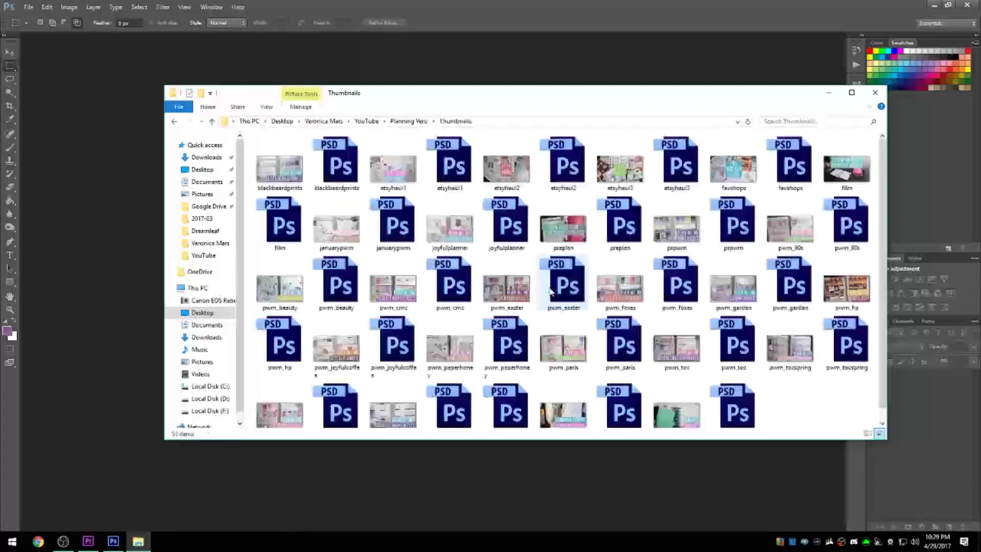
# Look through the existing thumbnail images and their PSD files in the Thumbnails folder
pyautogui.moveTo(482, 94); pyautogui.dragTo(453, 84)
pyautogui.click(364, 159)
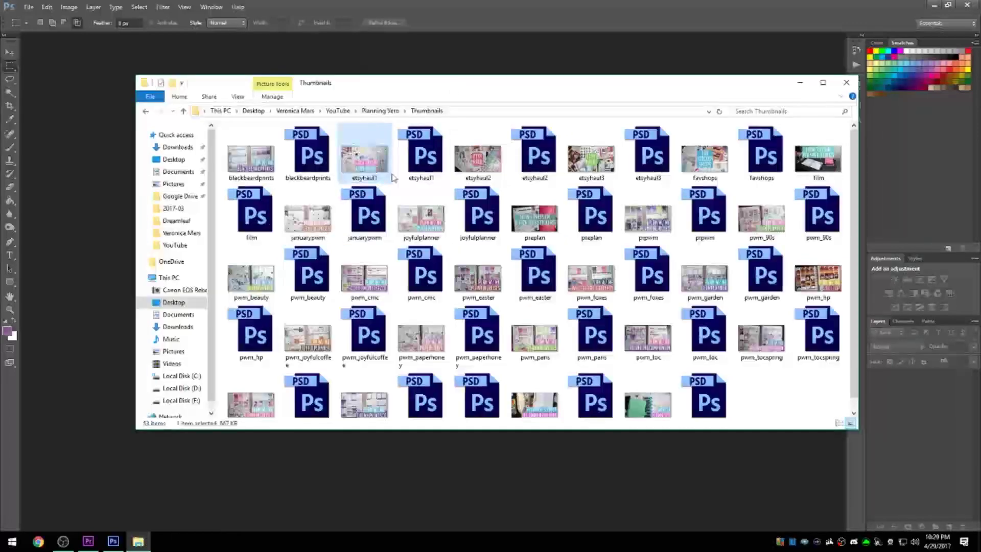
pyautogui.click(423, 155)
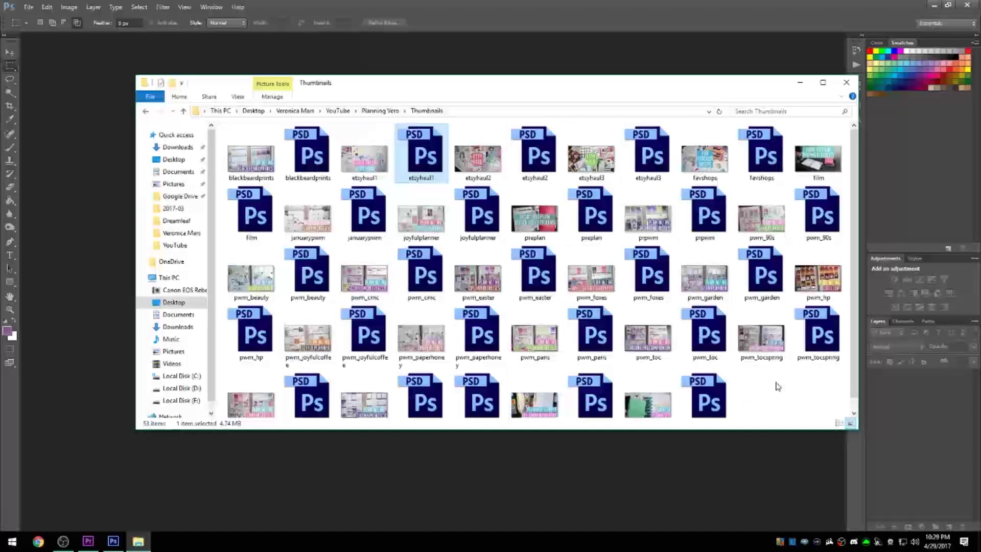
pyautogui.scroll(-1, 785, 379)
pyautogui.scroll(1, 785, 379)
pyautogui.scroll(-1, 785, 379)
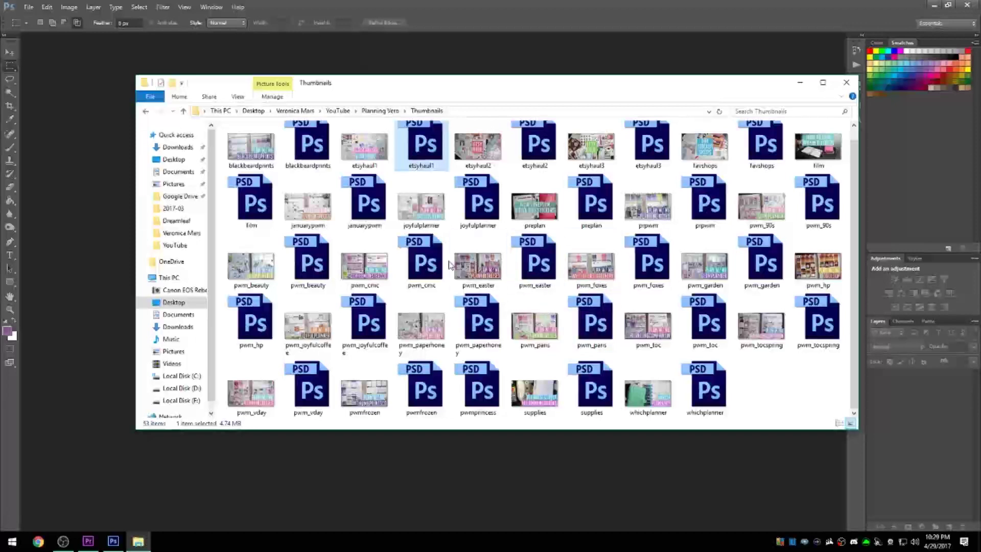
pyautogui.click(371, 266)
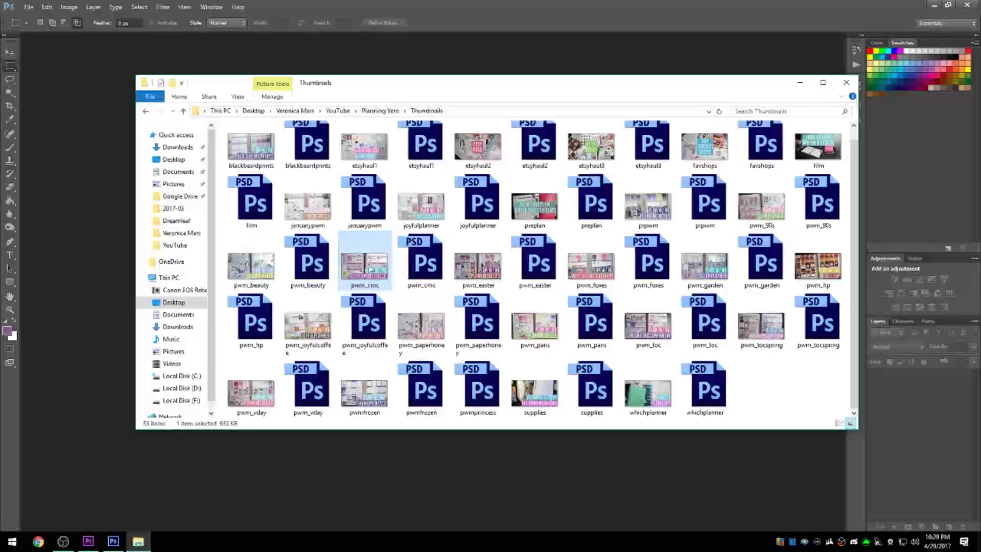
pyautogui.click(790, 380)
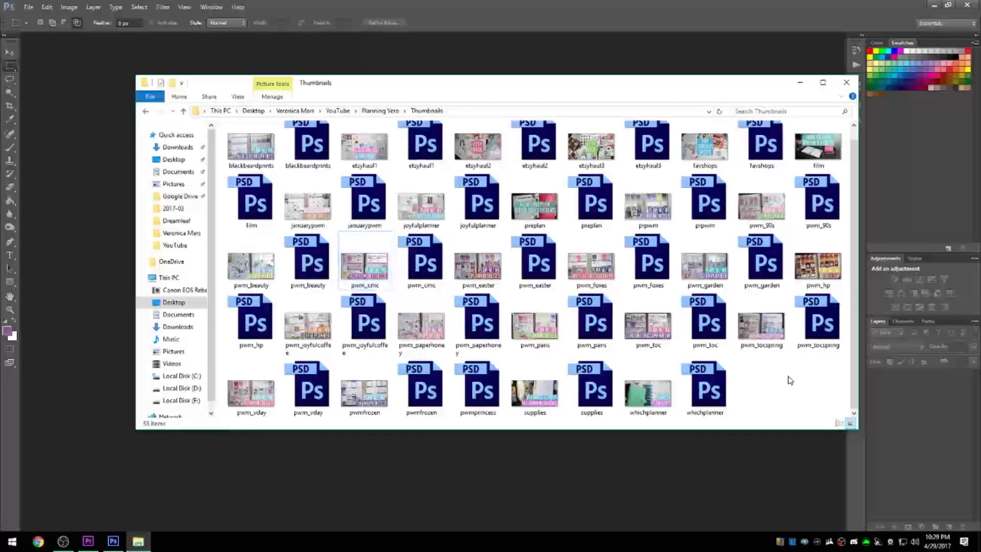
pyautogui.scroll(1, 465, 309)
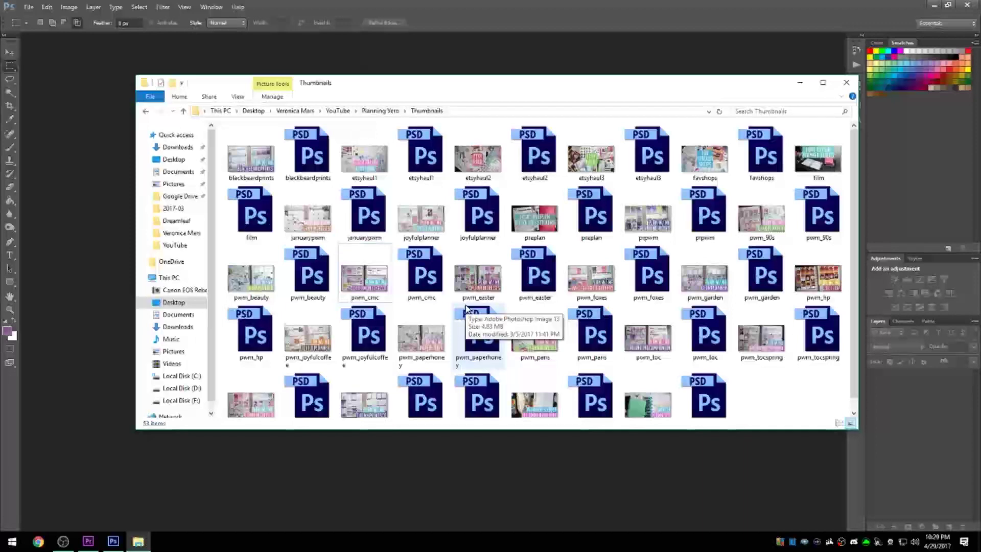
# Switch back to Photoshop and create a new document 1280 pixels wide and 720 pixels high
pyautogui.click(121, 102)
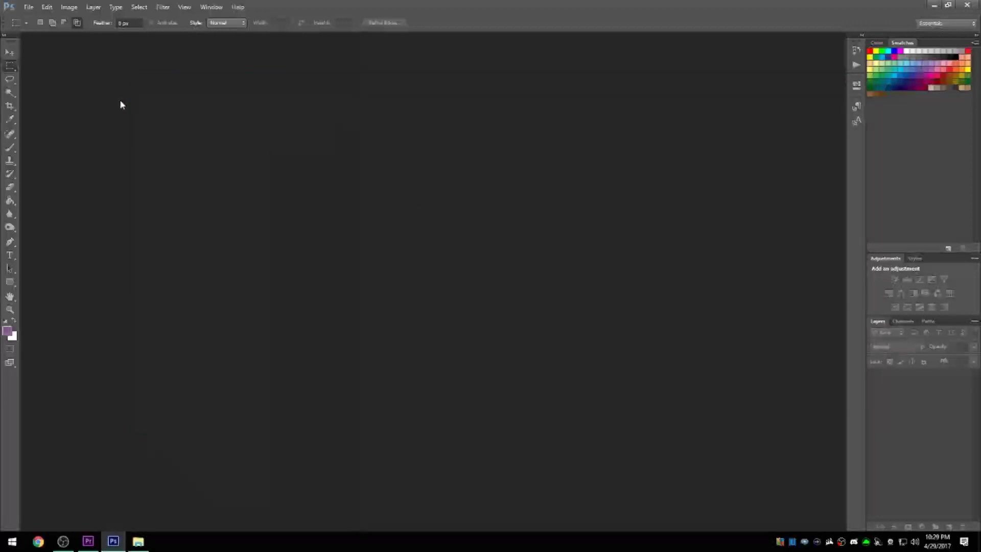
pyautogui.click(28, 7)
pyautogui.click(36, 17)
pyautogui.doubleClick(309, 172)
pyautogui.write('1280')
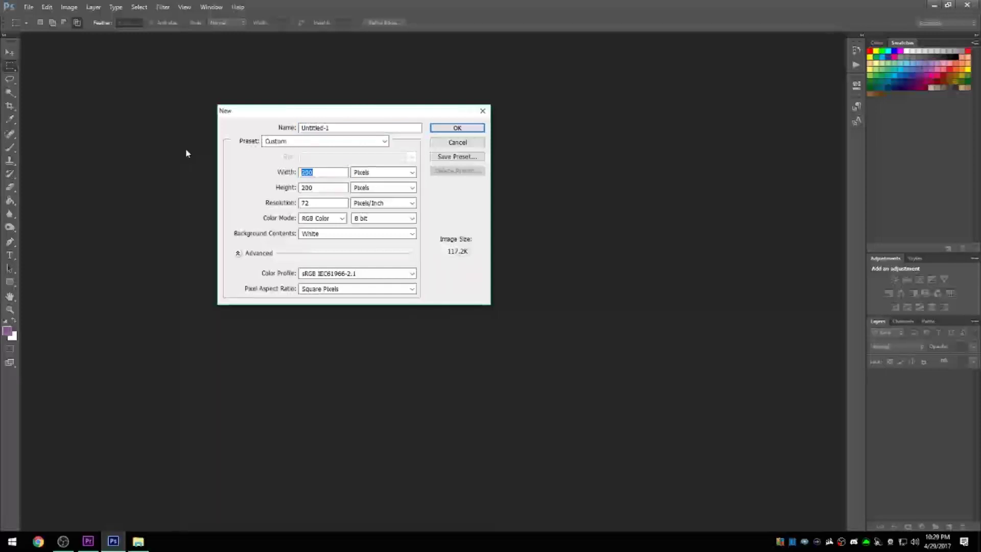
pyautogui.press('Tab')
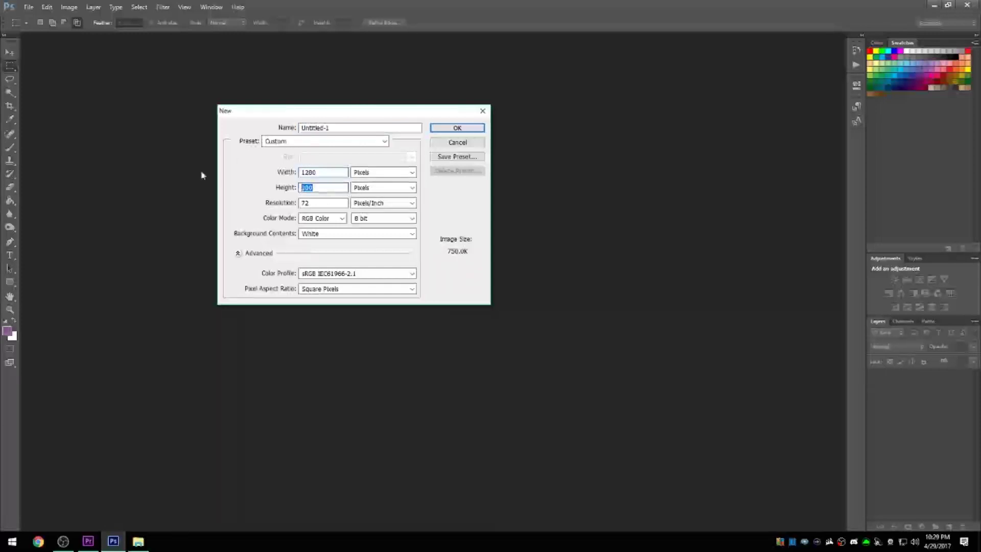
pyautogui.write('720')
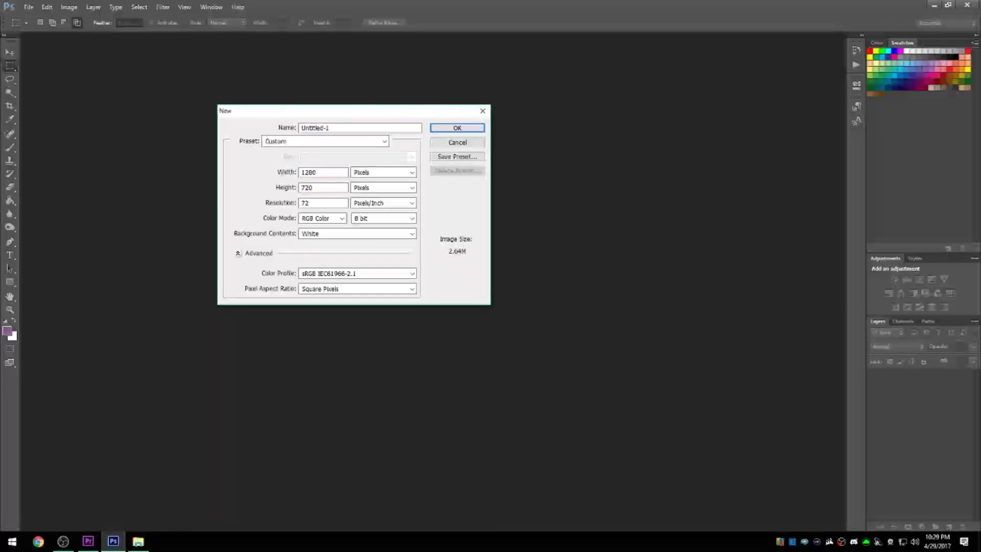
pyautogui.press('Tab')
pyautogui.click(463, 128)
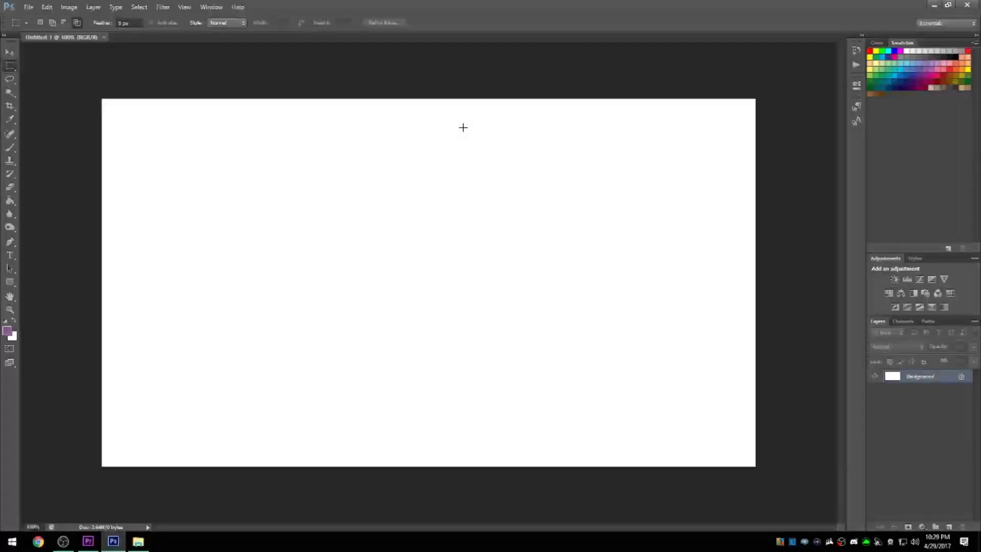
# Place the Sequence 01.Still001 image from the Desktop into the new document at the canvas size
pyautogui.click(138, 541)
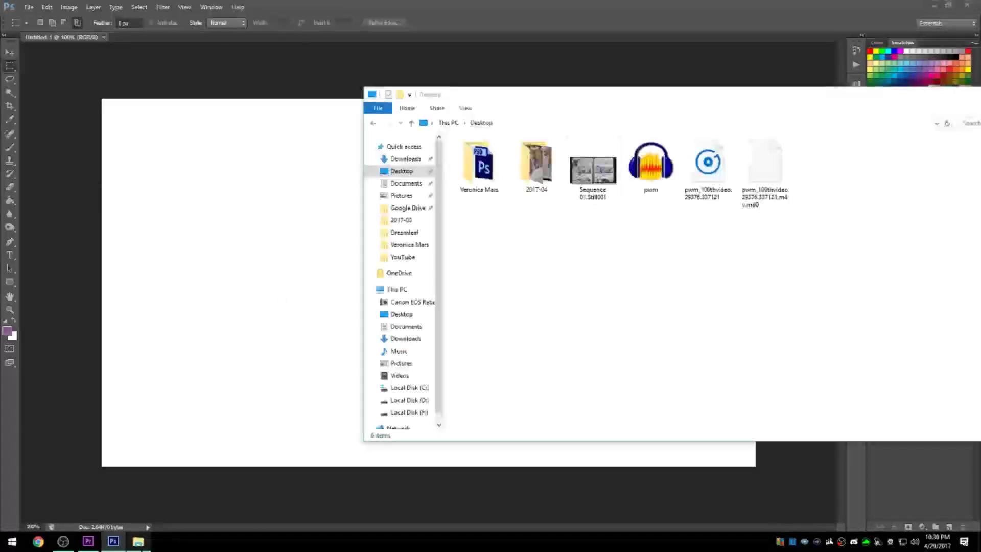
pyautogui.click(597, 176)
pyautogui.moveTo(603, 176); pyautogui.dragTo(253, 265)
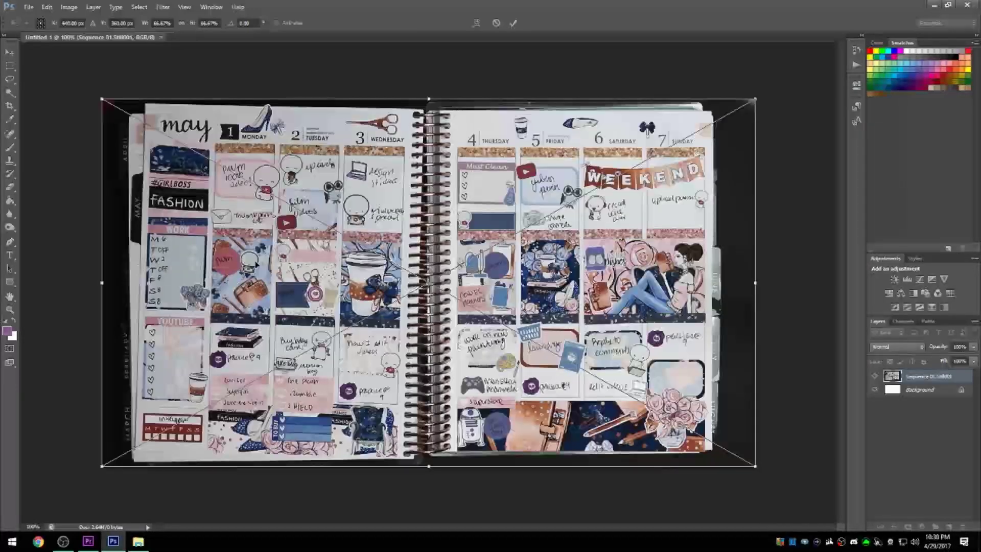
pyautogui.press('Return')
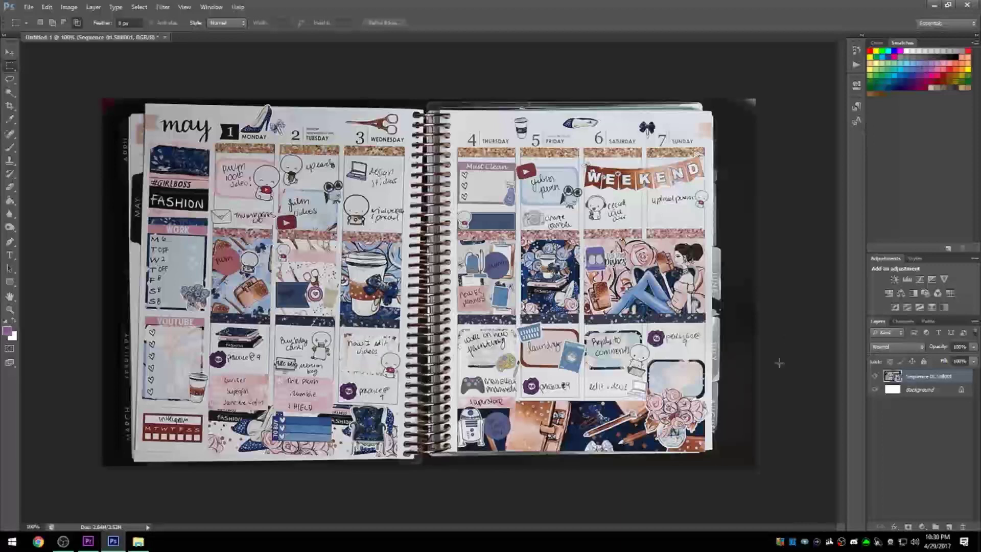
# Try to delete a rectangular area in the middle of the placed planner image, and clear the selection
pyautogui.moveTo(482, 319); pyautogui.dragTo(276, 190)
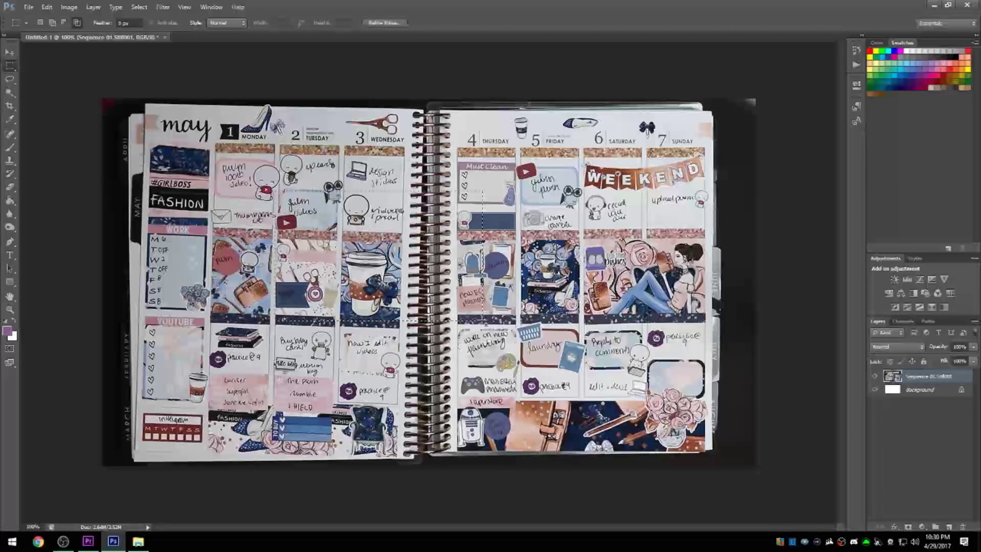
pyautogui.press('Delete')
pyautogui.click(490, 203)
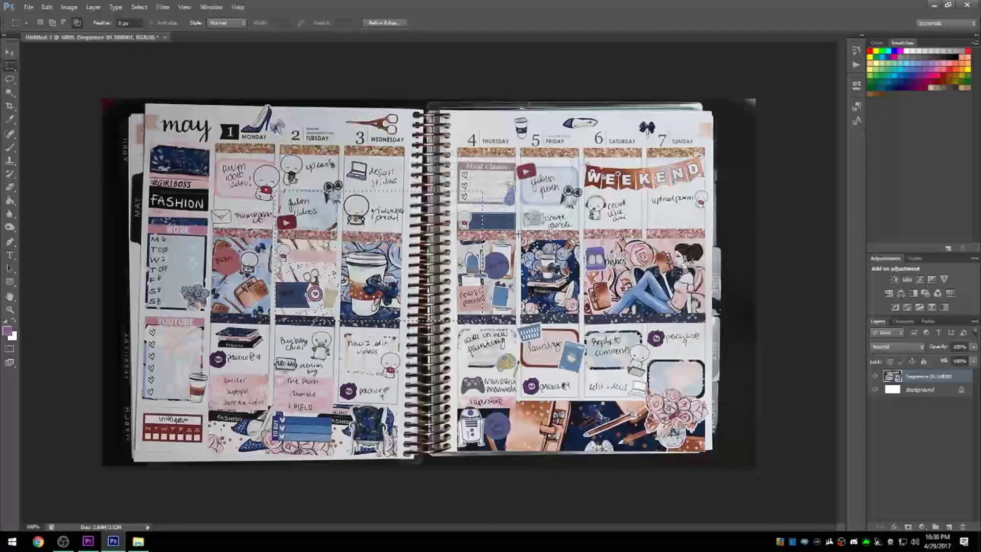
pyautogui.click(738, 327)
# Rasterize the placed planner image layer so its pixels can be edited directly
pyautogui.rightClick(917, 377)
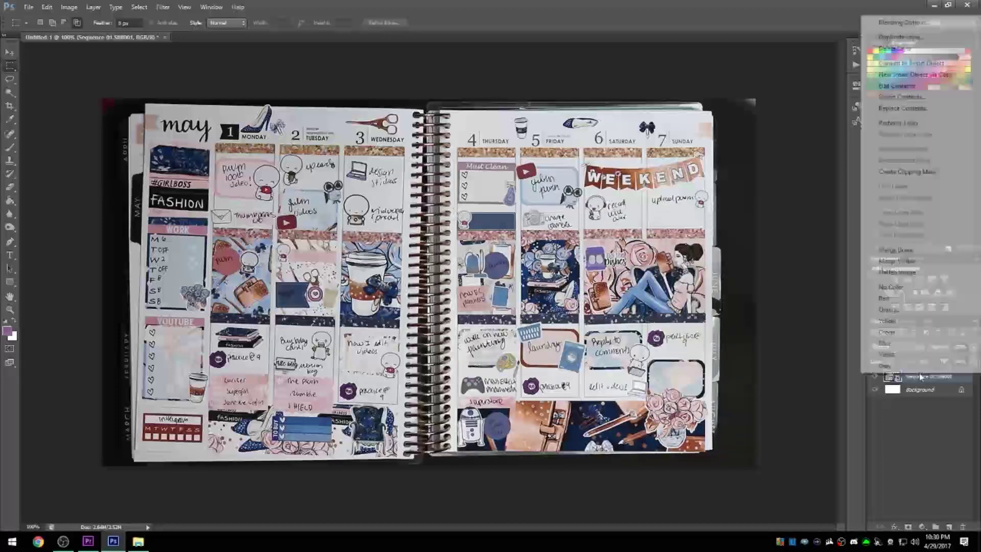
pyautogui.click(904, 123)
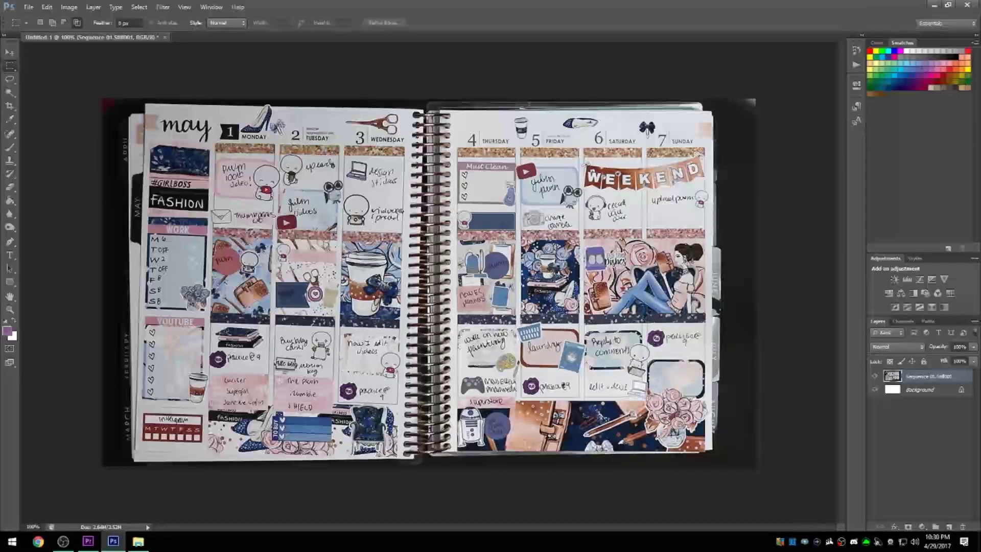
# Try copying the planner still from its own Sequence 01.Still001.jpg window into the thumbnail document as new full-size layers
pyautogui.click(138, 541)
pyautogui.moveTo(595, 168); pyautogui.dragTo(248, 119)
pyautogui.click(9, 53)
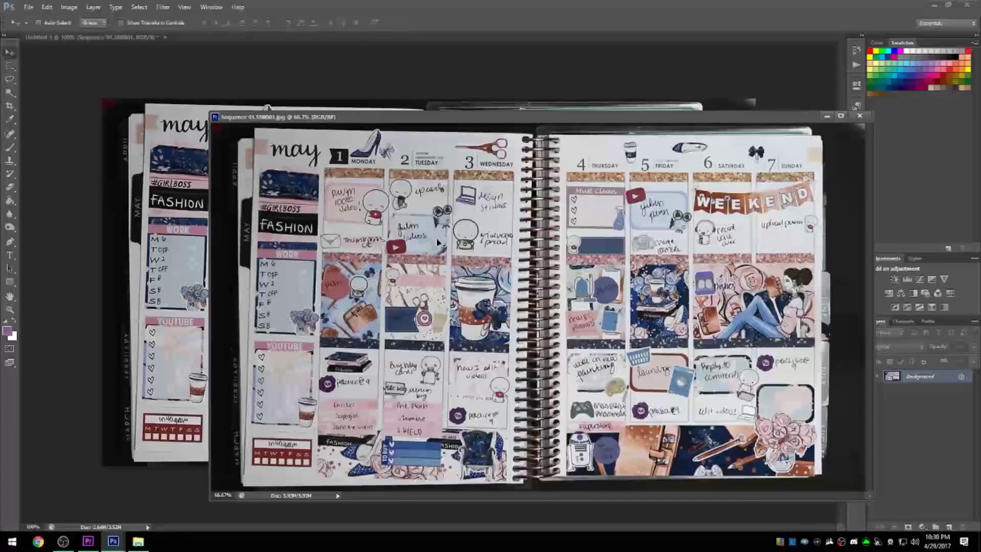
pyautogui.moveTo(437, 241); pyautogui.dragTo(158, 189)
pyautogui.click(508, 220)
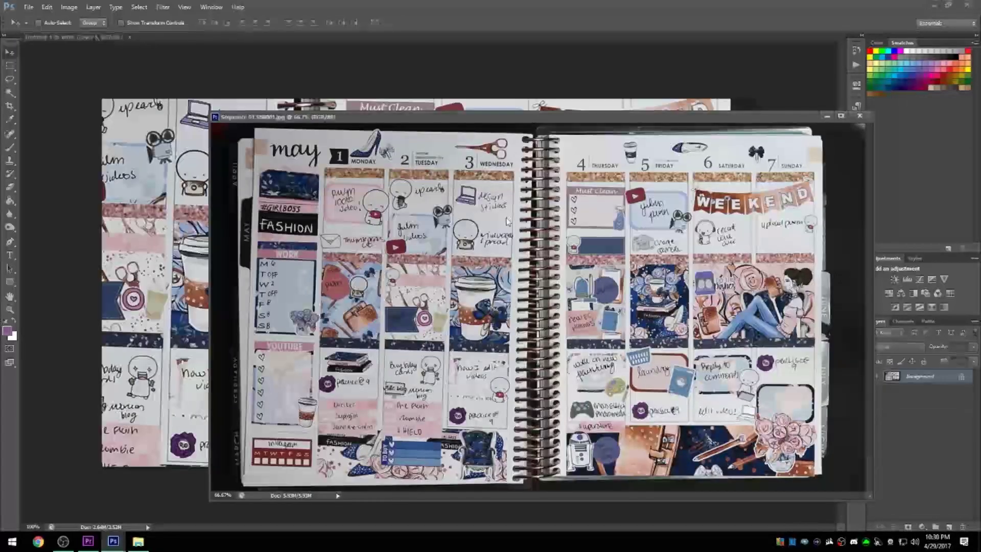
pyautogui.hotkey('ctrl', 'a')
pyautogui.hotkey('ctrl', 'x')
pyautogui.click(382, 82)
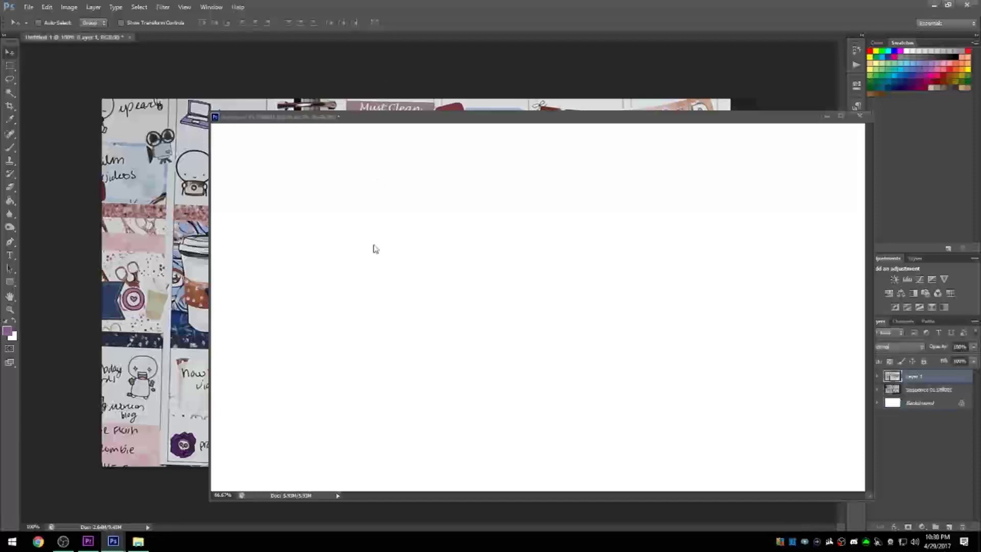
pyautogui.hotkey('ctrl', 'v')
# Close the Sequence 01.Still001.jpg window without saving and delete Layer 2 and Layer 1 from the thumbnail document
pyautogui.click(860, 116)
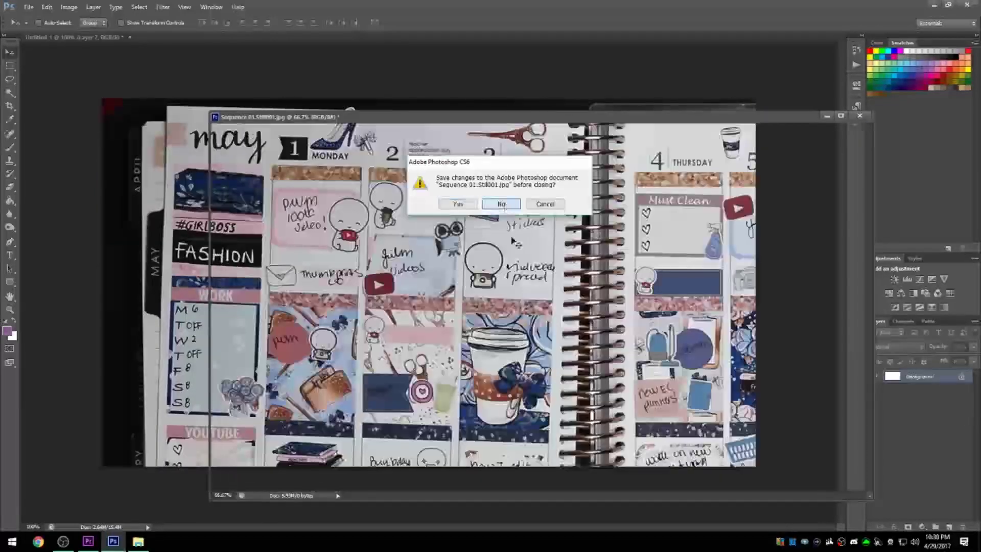
pyautogui.click(501, 204)
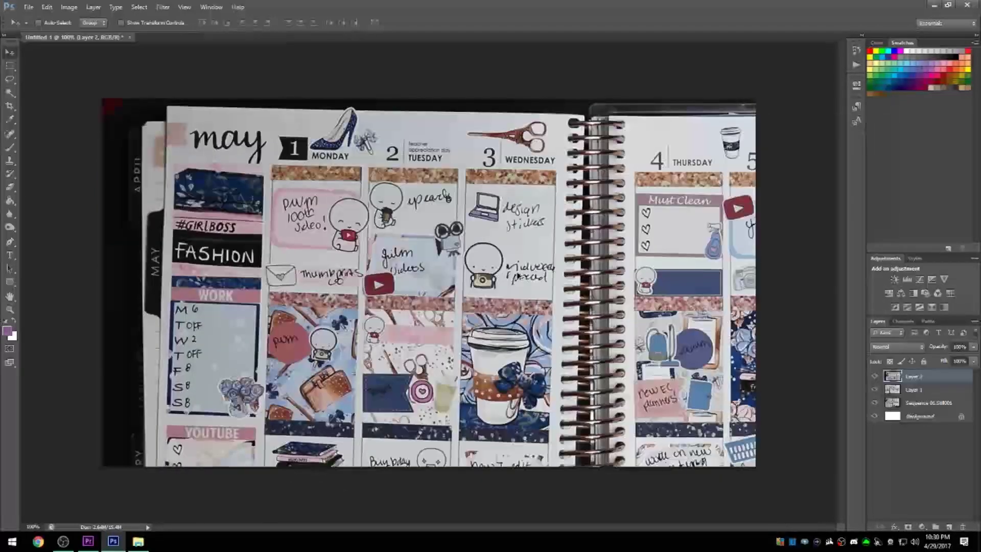
pyautogui.press('Delete')
pyautogui.press('Delete')
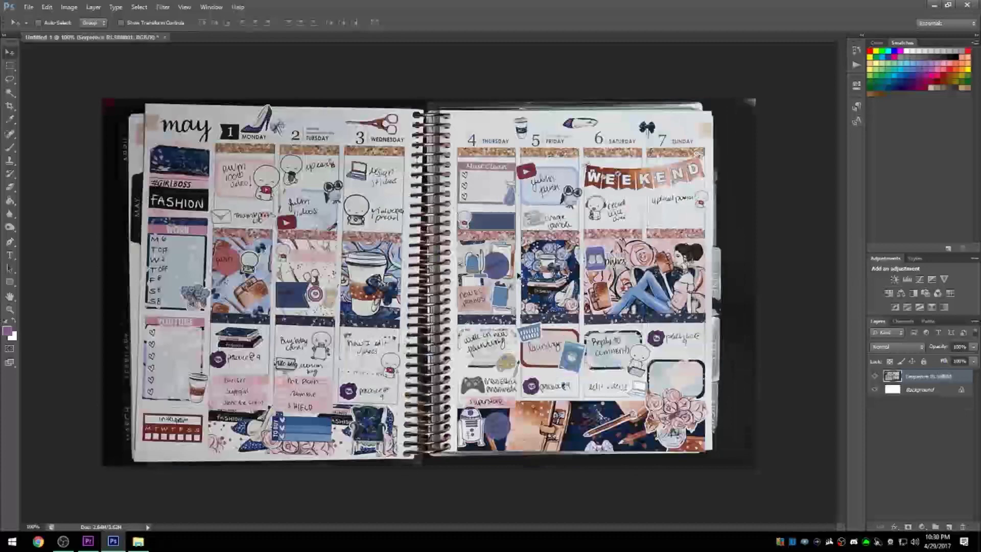
# Delete the white Background layer from the thumbnail document
pyautogui.click(898, 393)
pyautogui.press('Delete')
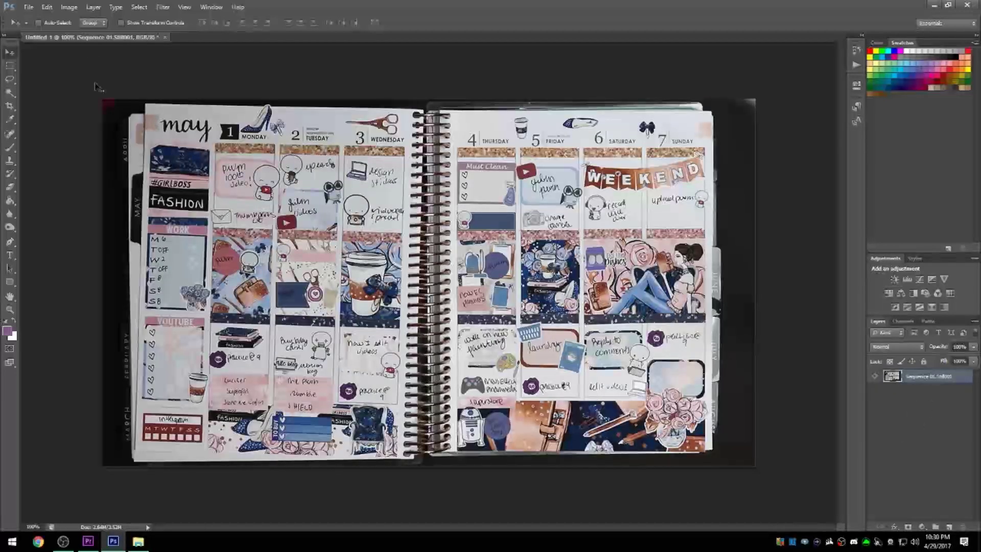
# Raise the planner image's brightness slightly and its contrast to 14 with a Brightness/Contrast adjustment
pyautogui.click(69, 7)
pyautogui.moveTo(87, 33)
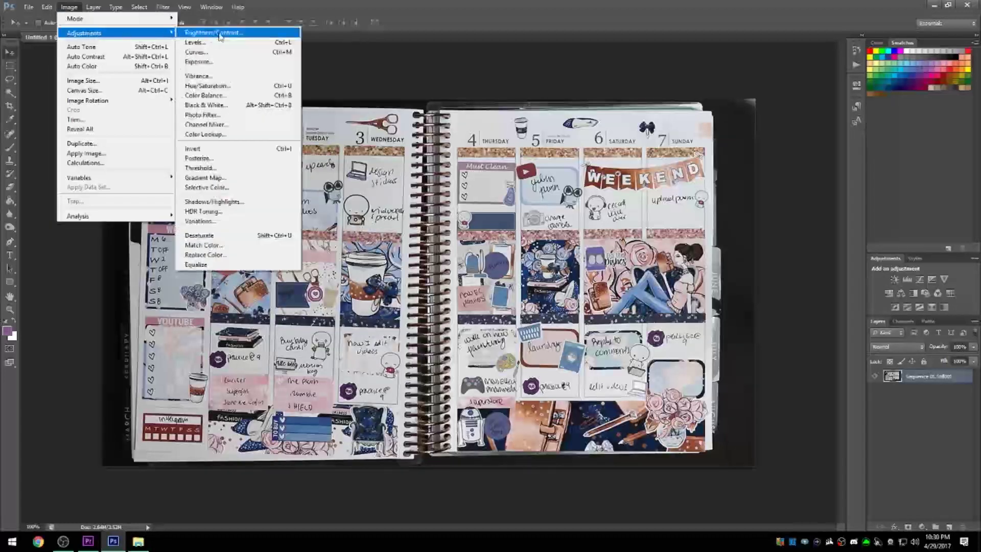
pyautogui.click(205, 32)
pyautogui.moveTo(613, 197)
pyautogui.mouseDown()
pyautogui.moveTo(617, 221)
pyautogui.moveTo(619, 196)
pyautogui.mouseUp()
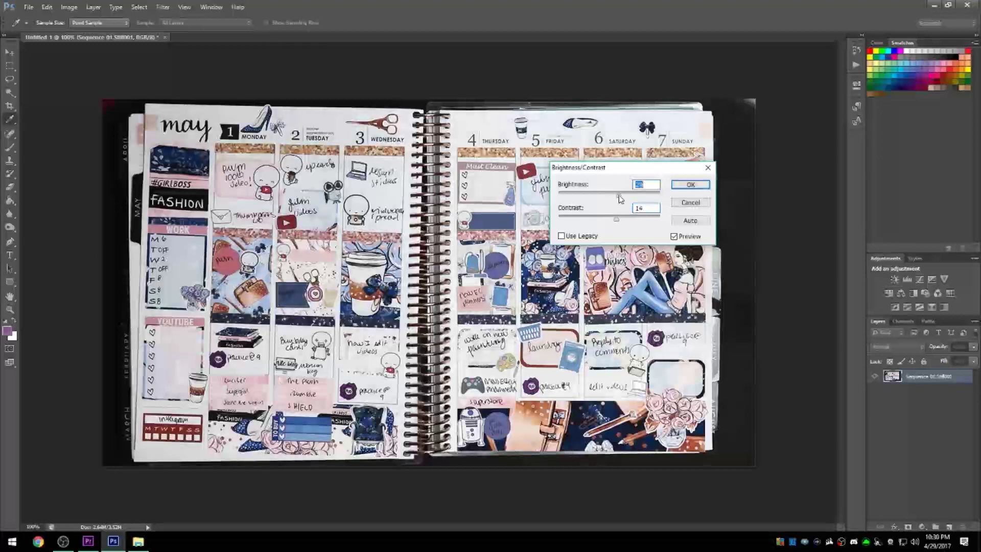
pyautogui.click(690, 185)
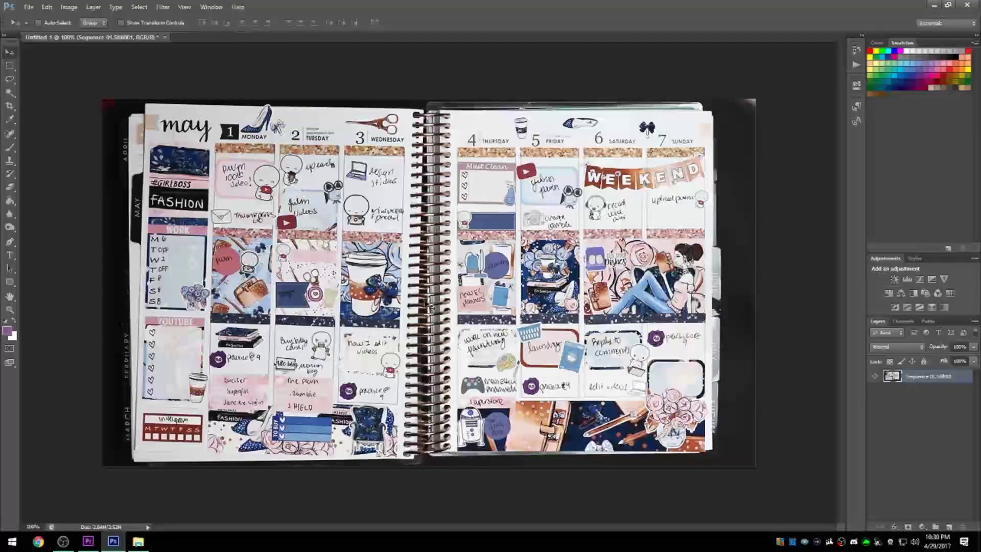
# Darken the dark background around the planner's outer edges and corners using the Burn tool with its range on Shadows
pyautogui.click(10, 227)
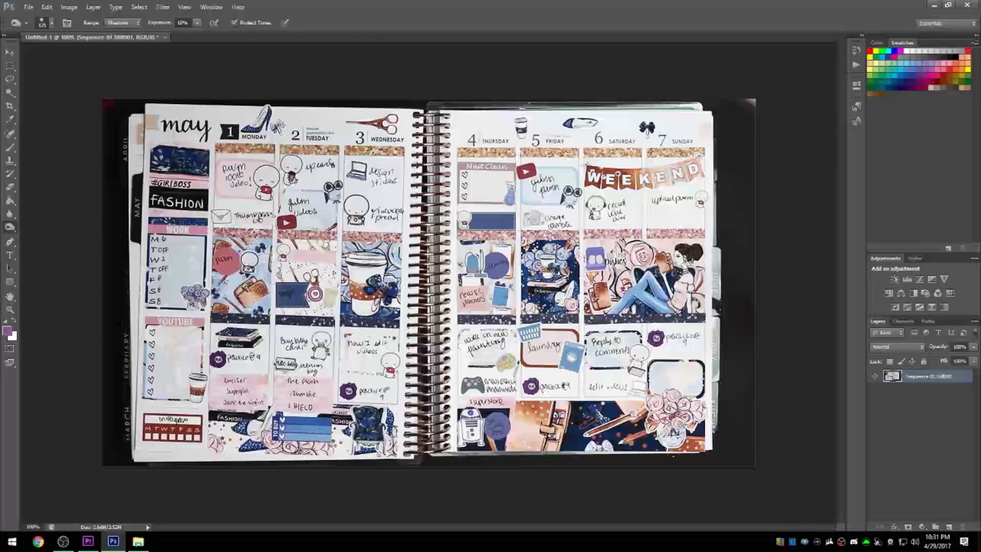
pyautogui.rightClick(9, 228)
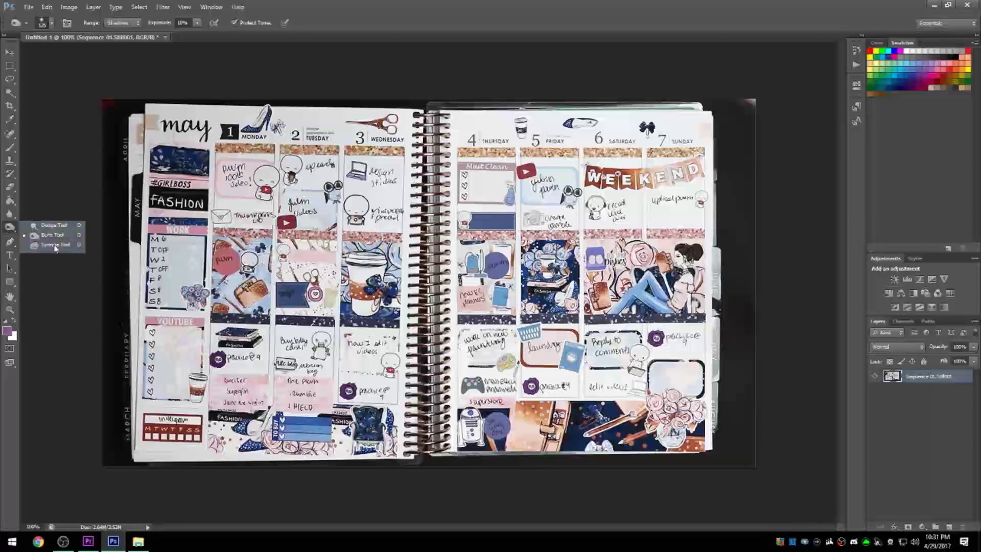
pyautogui.click(53, 235)
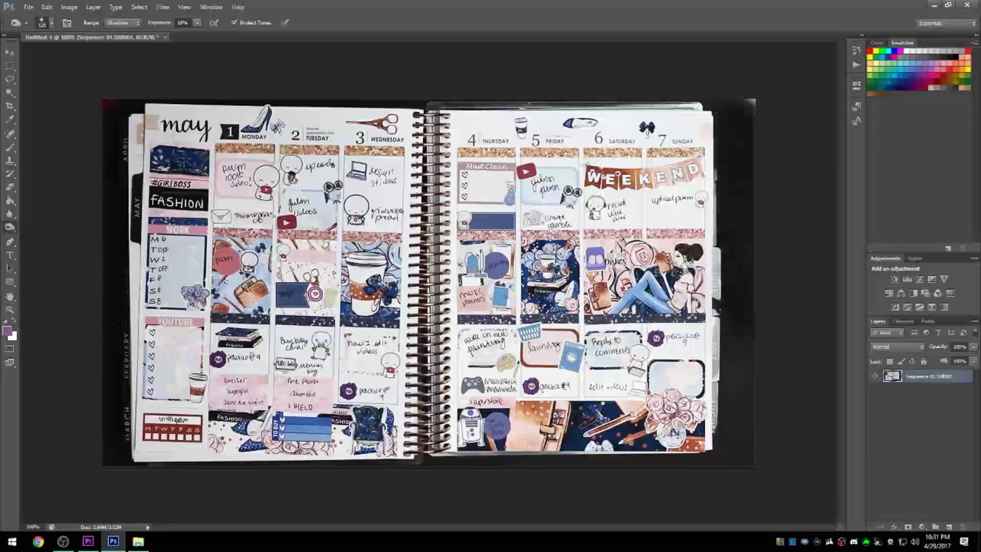
pyautogui.moveTo(731, 439)
pyautogui.mouseDown()
pyautogui.moveTo(752, 219)
pyautogui.moveTo(720, 189)
pyautogui.mouseUp()
pyautogui.moveTo(642, 457); pyautogui.dragTo(163, 462)
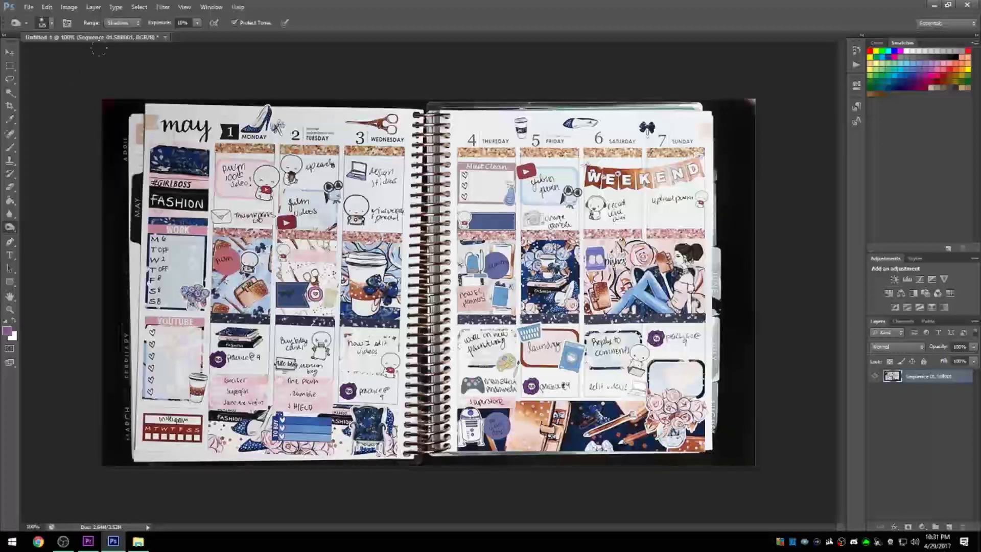
pyautogui.moveTo(750, 100); pyautogui.dragTo(750, 162)
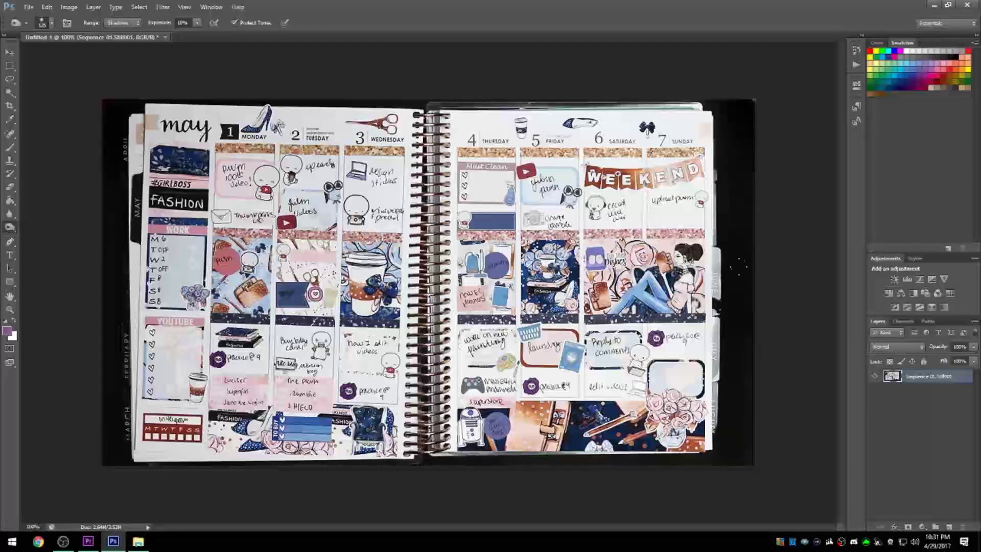
pyautogui.moveTo(698, 461); pyautogui.dragTo(724, 454)
pyautogui.moveTo(386, 463); pyautogui.dragTo(433, 470)
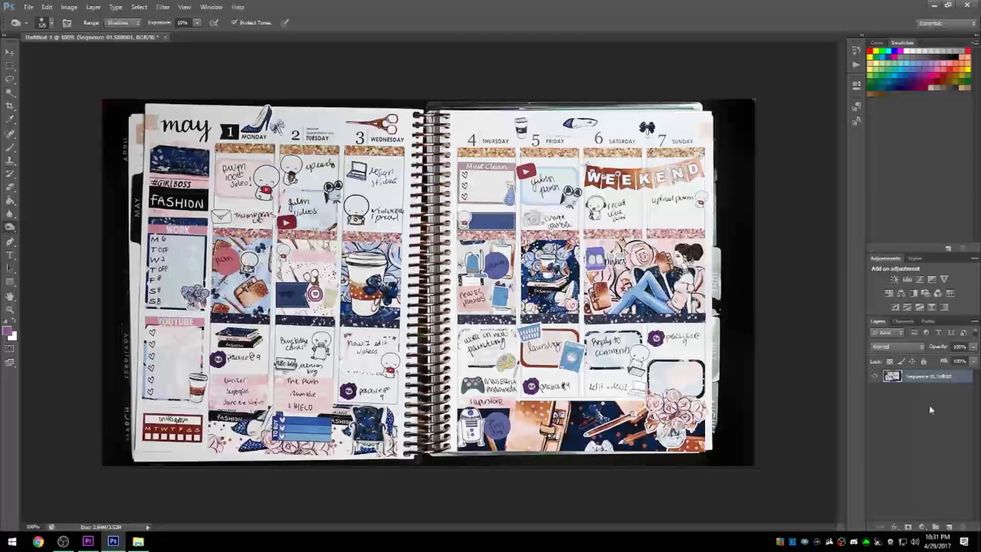
# Sample a pink from the planner stickers and adjust the foreground color to the stronger pink #de93a6
pyautogui.click(9, 255)
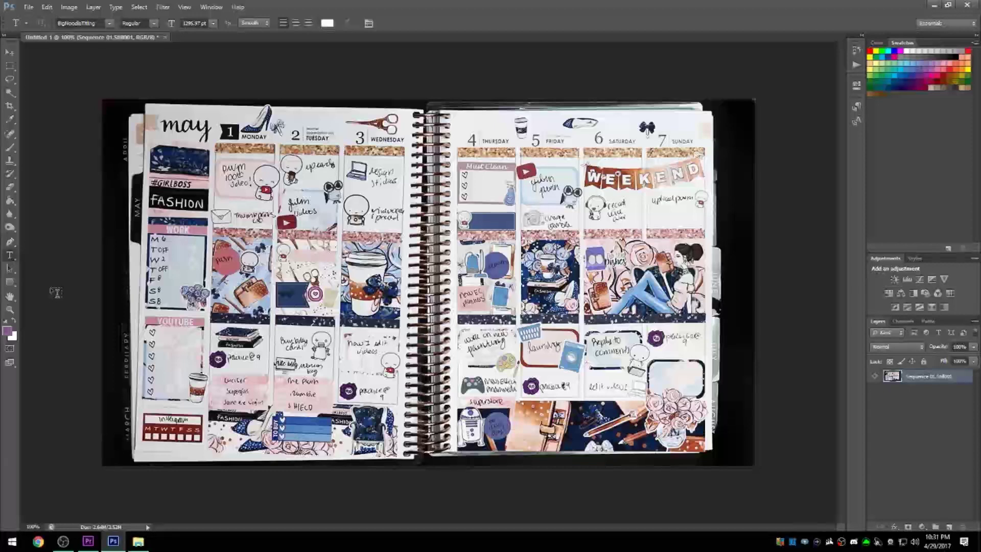
pyautogui.click(11, 283)
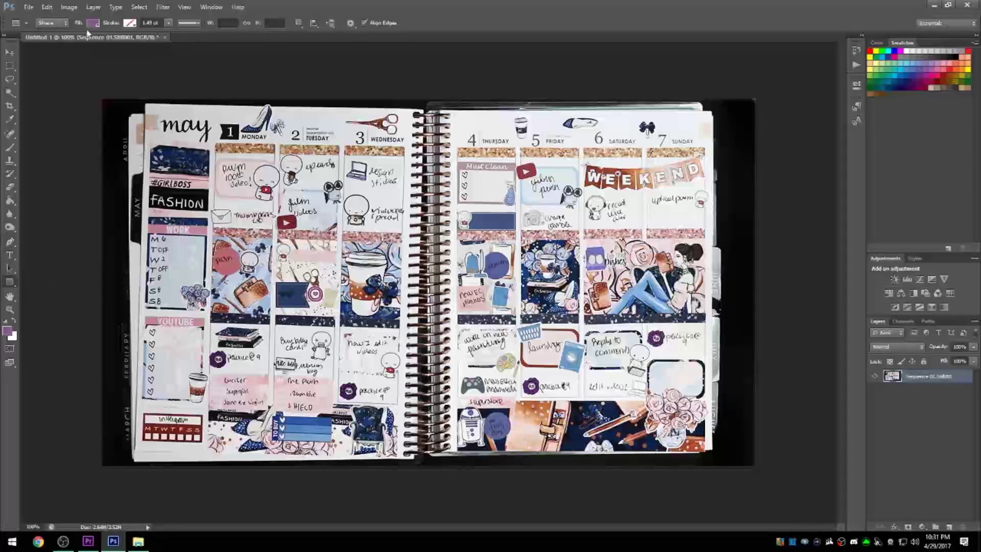
pyautogui.click(7, 332)
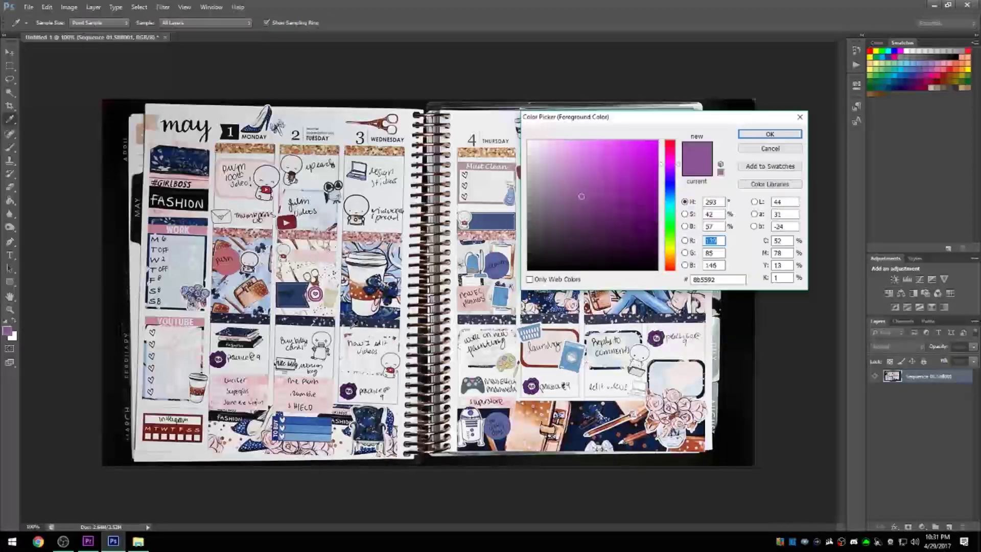
pyautogui.click(199, 226)
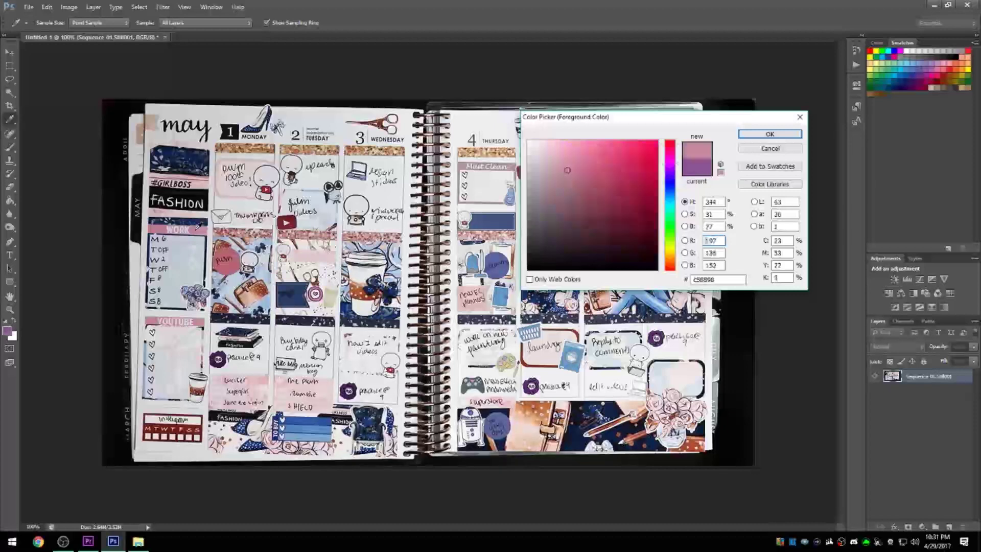
pyautogui.click(265, 157)
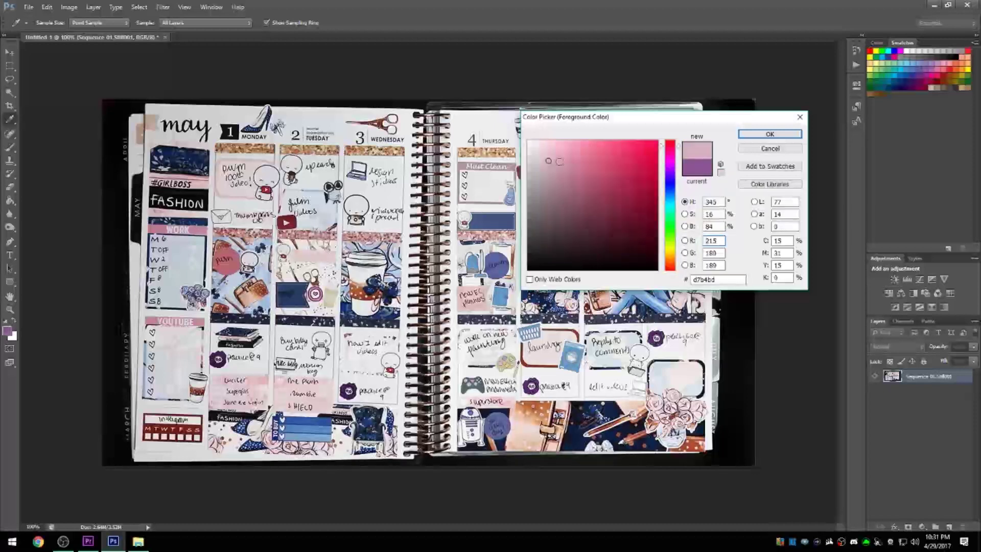
pyautogui.moveTo(560, 161); pyautogui.dragTo(571, 157)
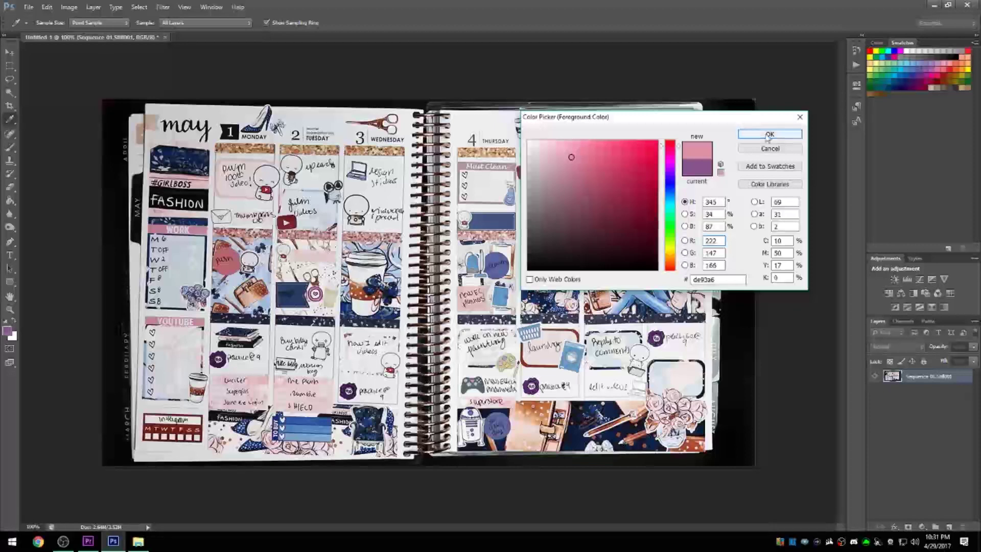
pyautogui.click(769, 135)
# Draw a pink rectangle about 806 x 148 px and move it over the lower right part of the planner image
pyautogui.click(10, 282)
pyautogui.moveTo(268, 208); pyautogui.dragTo(671, 287)
pyautogui.press('v')
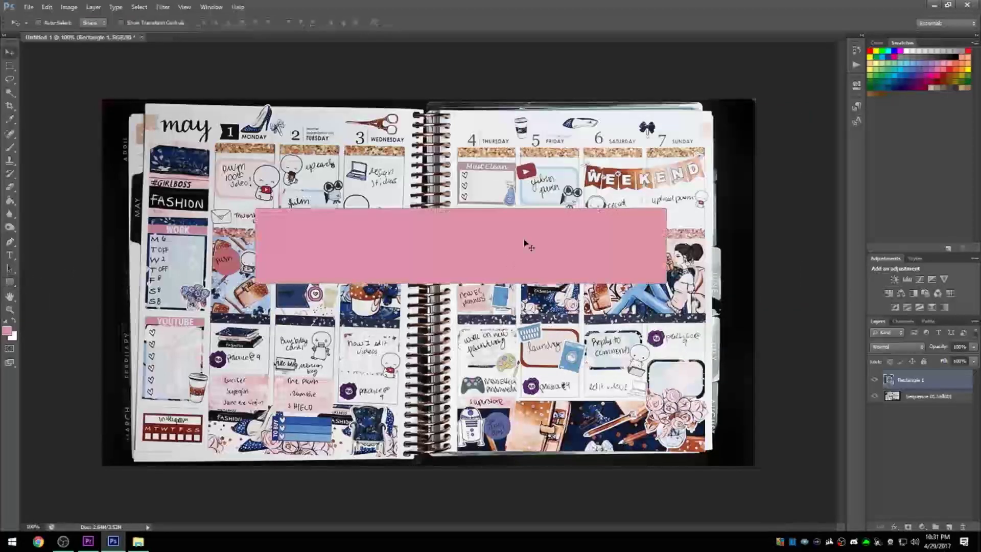
pyautogui.moveTo(525, 241); pyautogui.dragTo(601, 336)
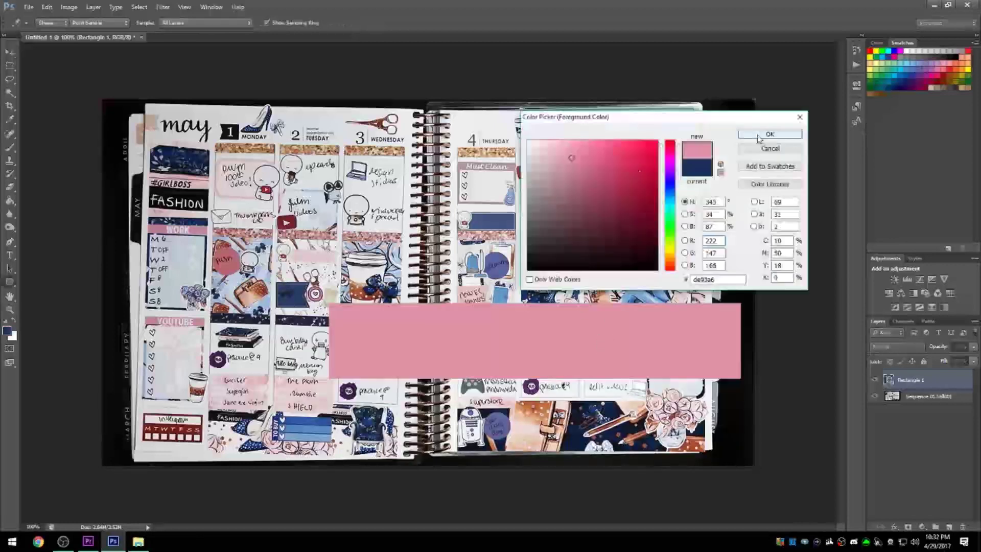
pyautogui.click(759, 136)
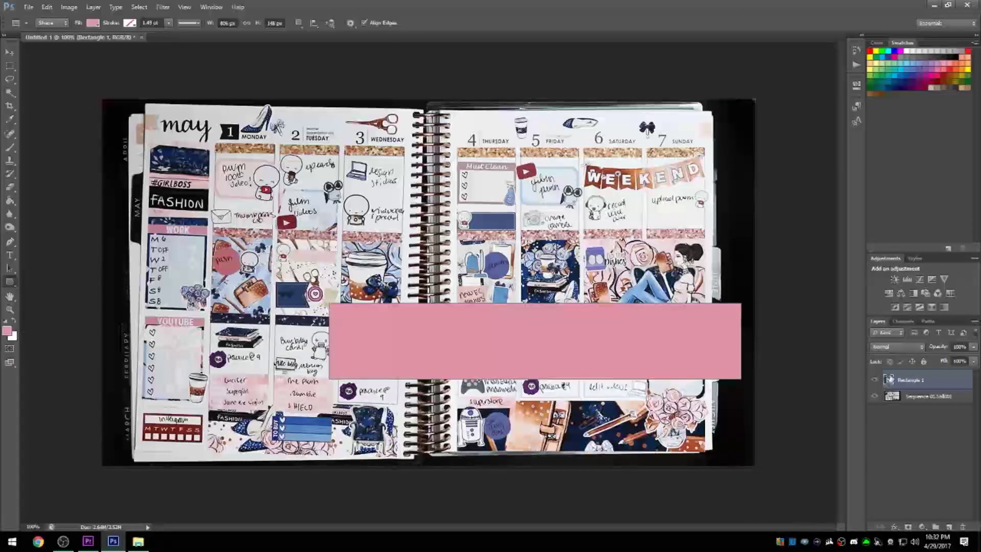
# Duplicate the pink rectangle layer
pyautogui.moveTo(928, 380); pyautogui.dragTo(950, 527)
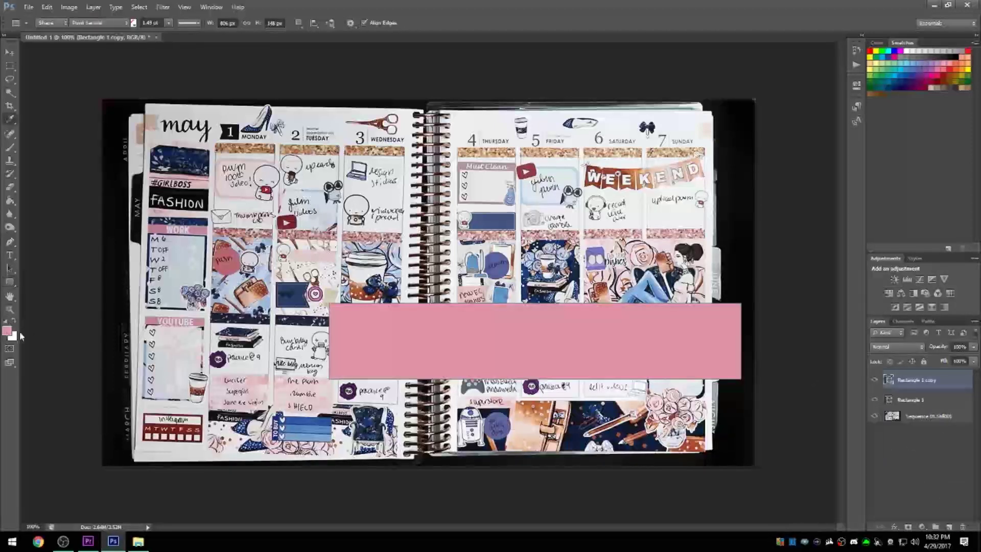
pyautogui.click(7, 330)
pyautogui.click(761, 149)
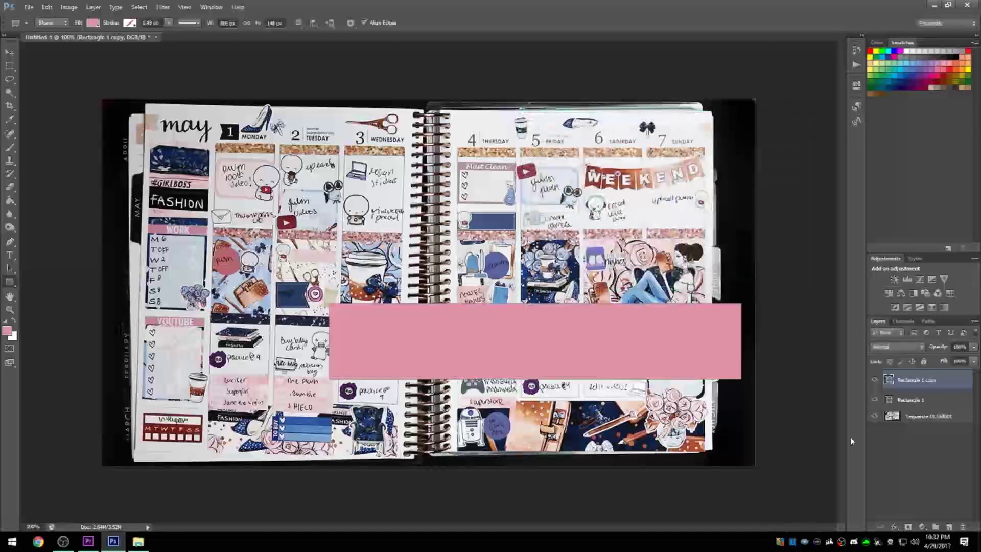
# Recolor the duplicate rectangle navy #0b1e3d, based on the sticker blue, and place it just below the pink rectangle
pyautogui.doubleClick(890, 380)
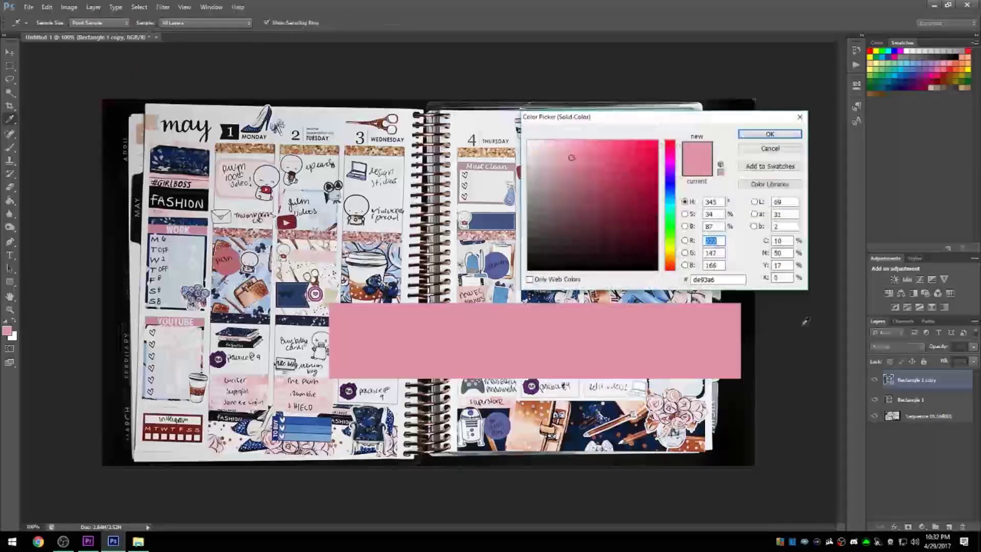
pyautogui.moveTo(584, 235); pyautogui.dragTo(598, 214)
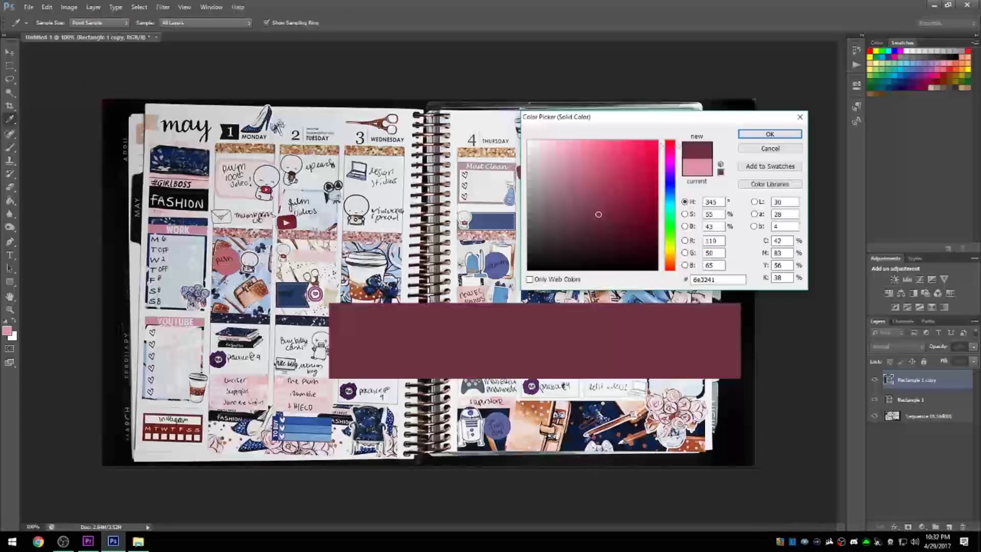
pyautogui.click(587, 436)
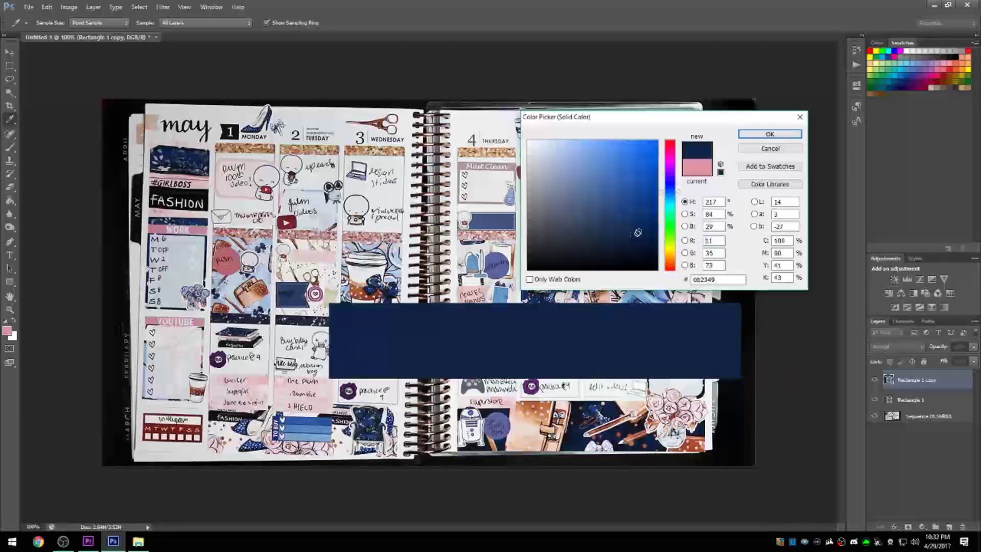
pyautogui.moveTo(637, 232); pyautogui.dragTo(641, 235)
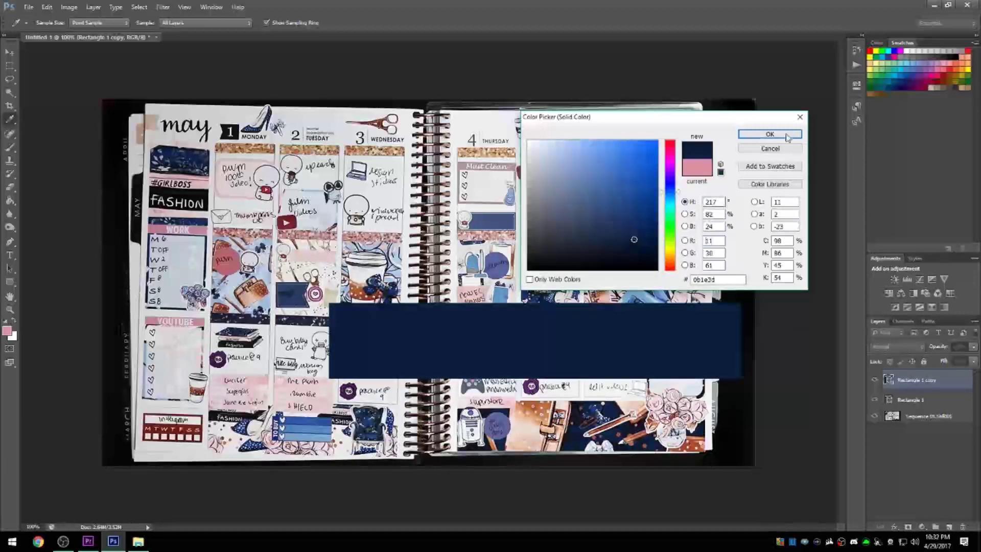
pyautogui.click(769, 134)
pyautogui.press('v')
pyautogui.moveTo(588, 361); pyautogui.dragTo(595, 408)
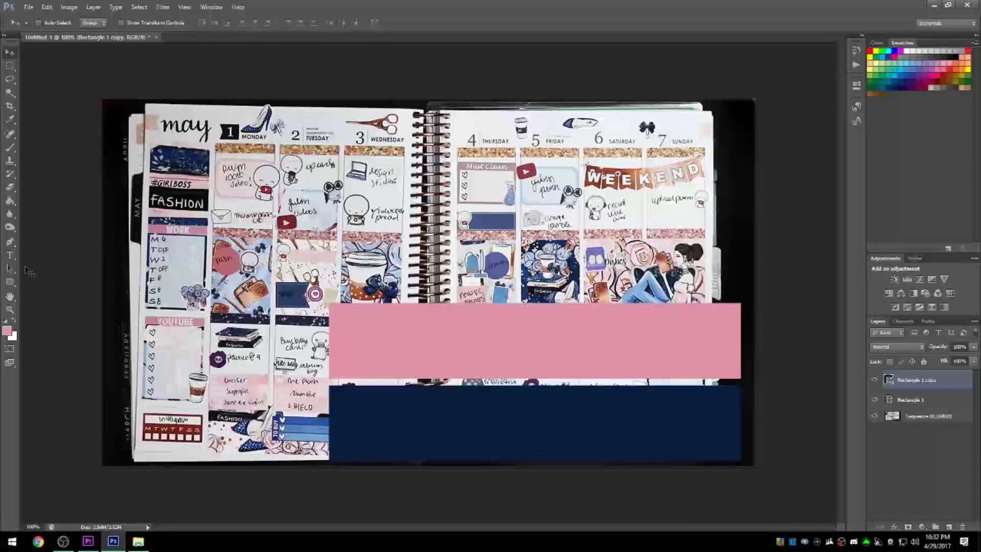
# Add a text box across the upper planner image reading "plan w/ me" in BigNoodleTitling at 154 pt
pyautogui.click(10, 255)
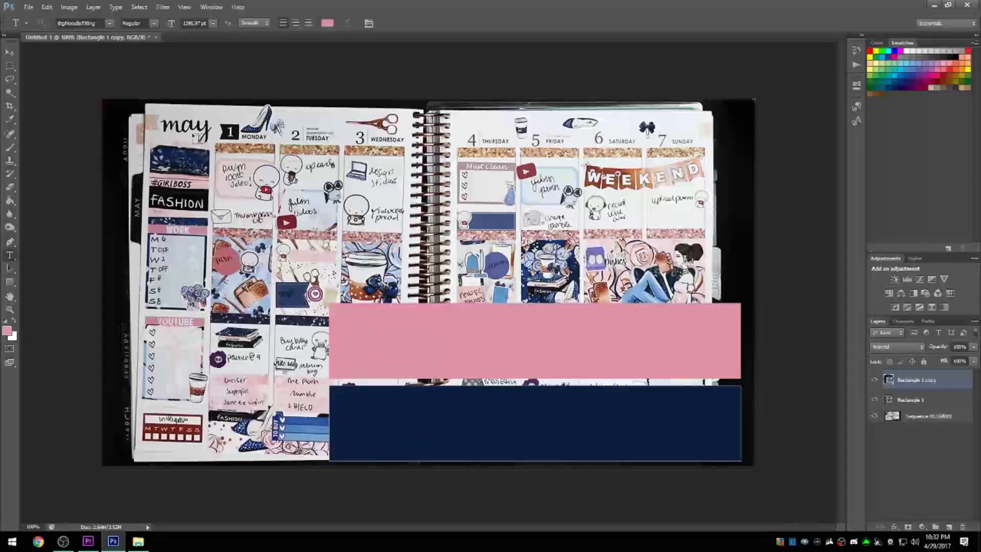
pyautogui.moveTo(198, 137); pyautogui.dragTo(672, 276)
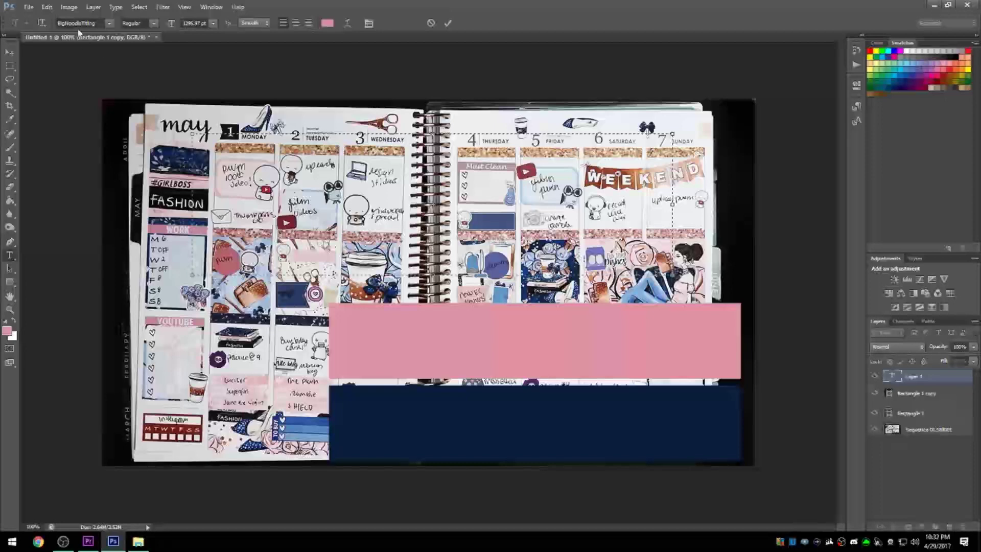
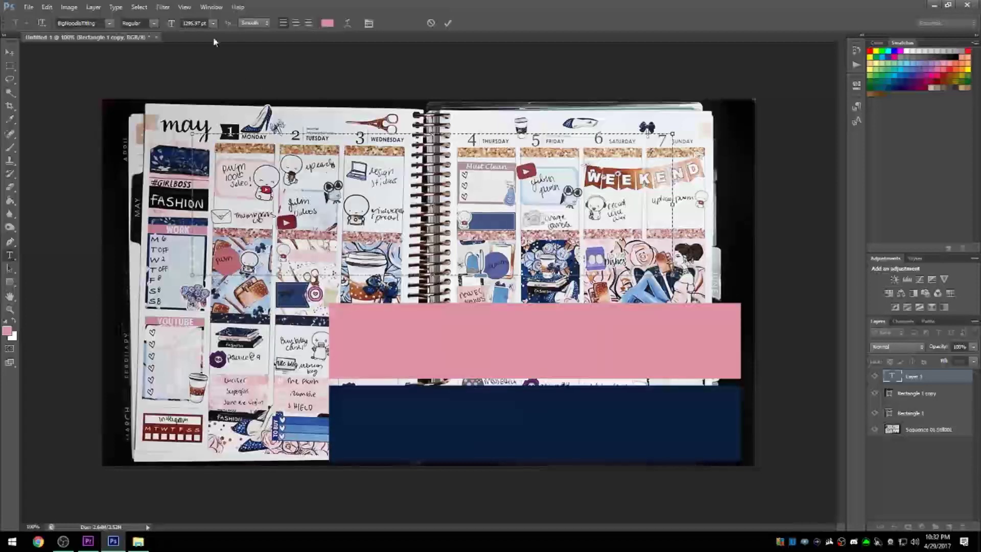
pyautogui.click(213, 23)
pyautogui.click(195, 161)
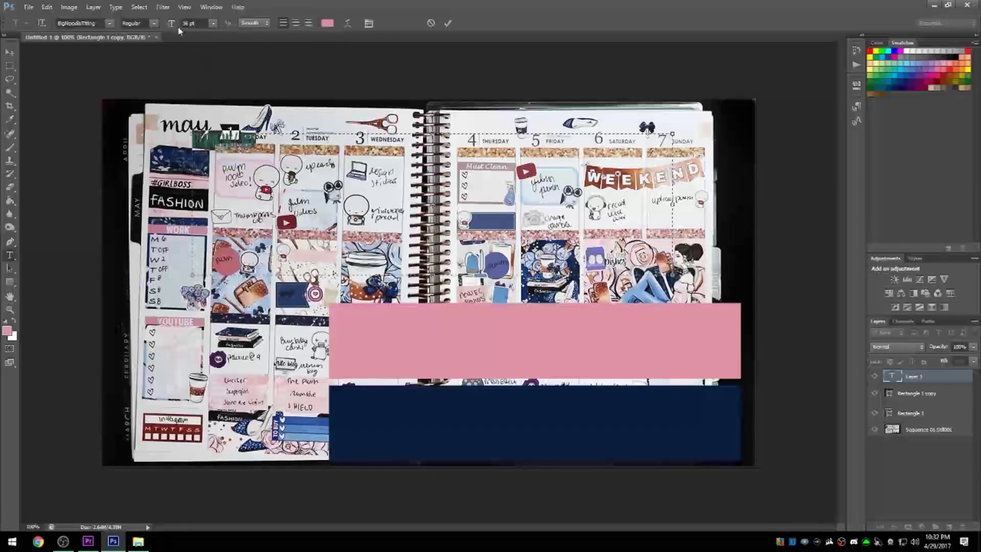
pyautogui.moveTo(171, 23); pyautogui.dragTo(213, 26)
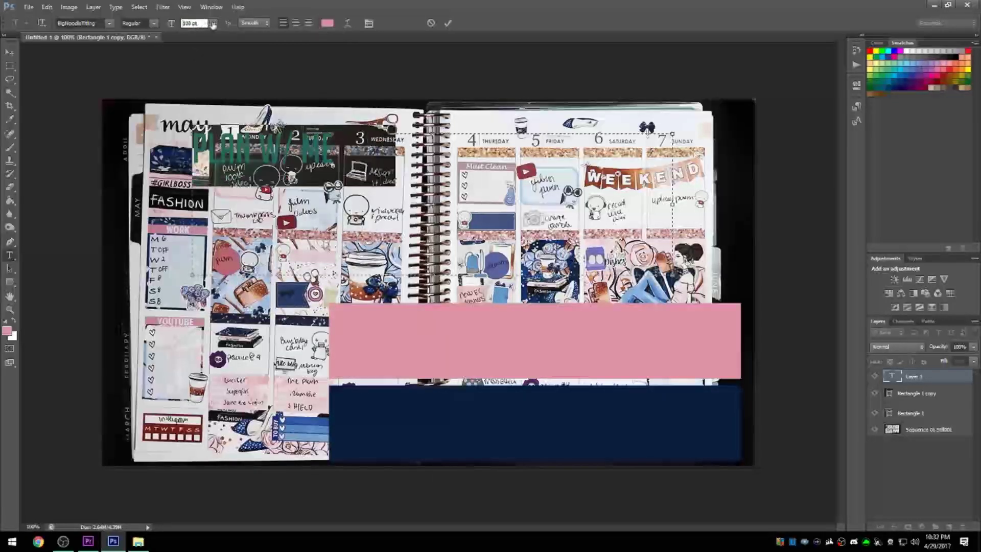
pyautogui.write('154')
pyautogui.press('Return')
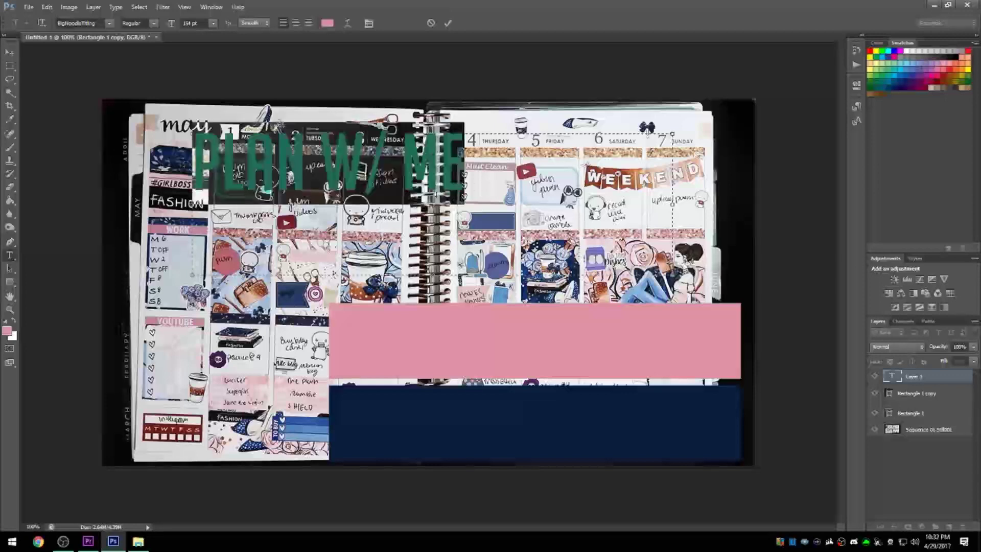
# Color the "plan w/ me" text white
pyautogui.click(327, 23)
pyautogui.click(576, 210)
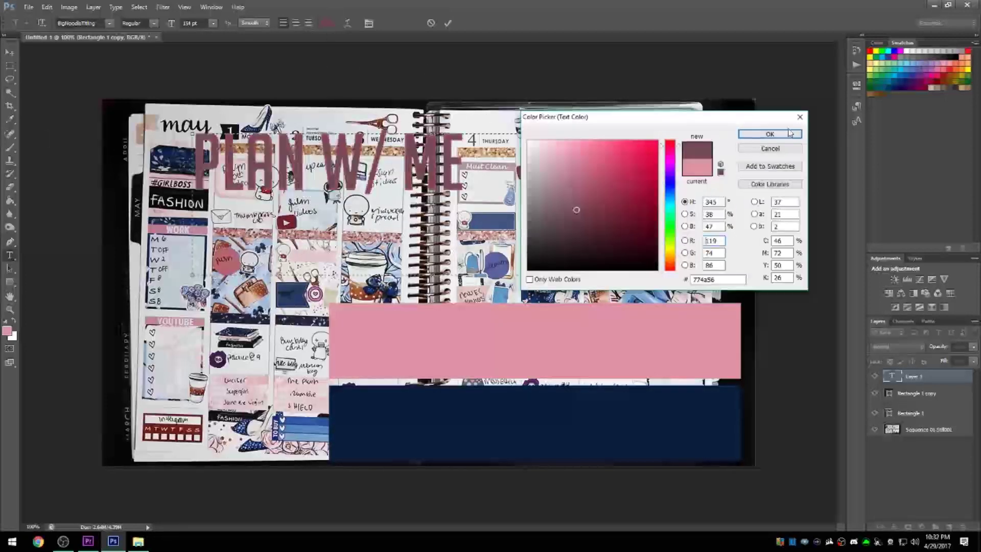
pyautogui.click(528, 141)
pyautogui.click(770, 134)
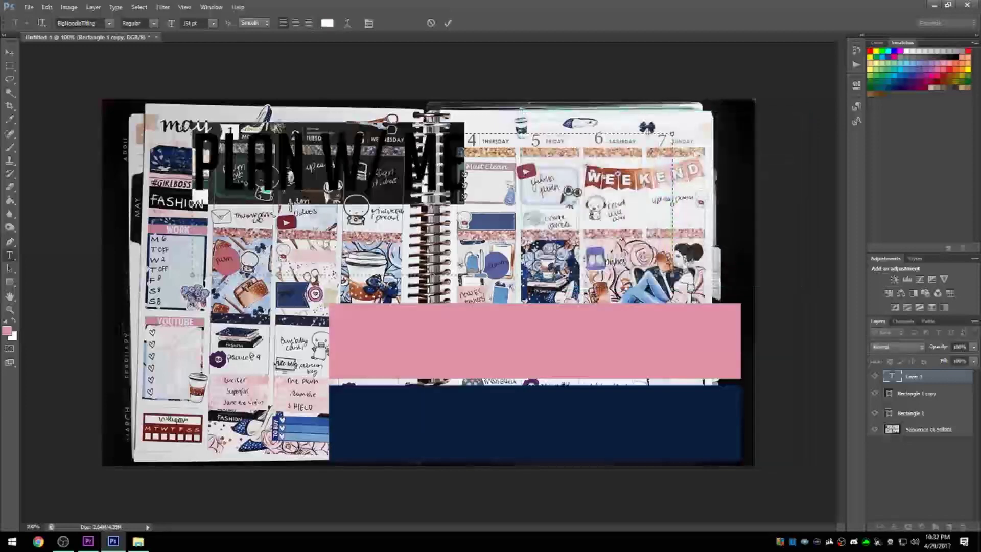
pyautogui.click(447, 23)
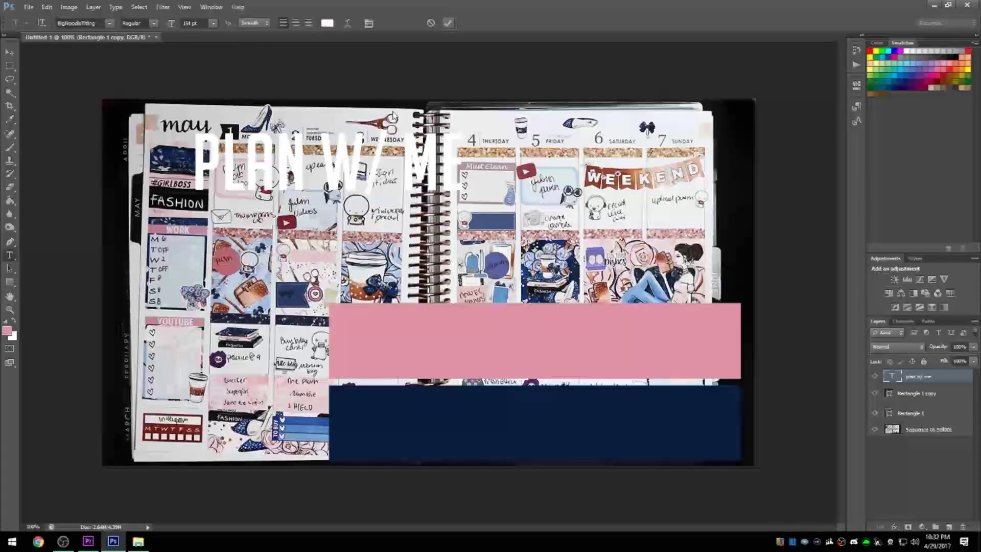
# Move the "plan w/ me" text onto the pink rectangle and enlarge it to nearly fill the rectangle's height, ending near its right edge
pyautogui.click(9, 51)
pyautogui.moveTo(331, 163); pyautogui.dragTo(601, 343)
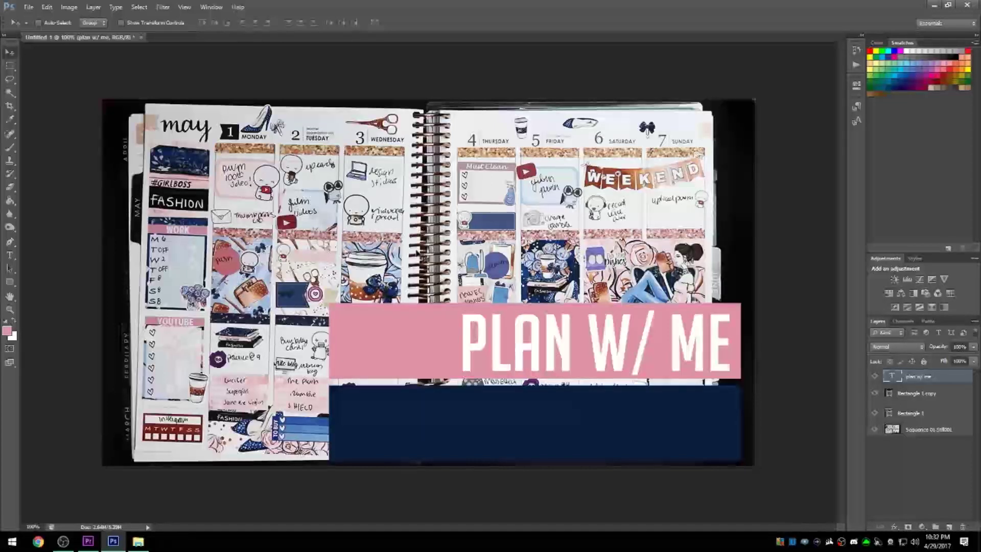
pyautogui.hotkey('ctrl', 't')
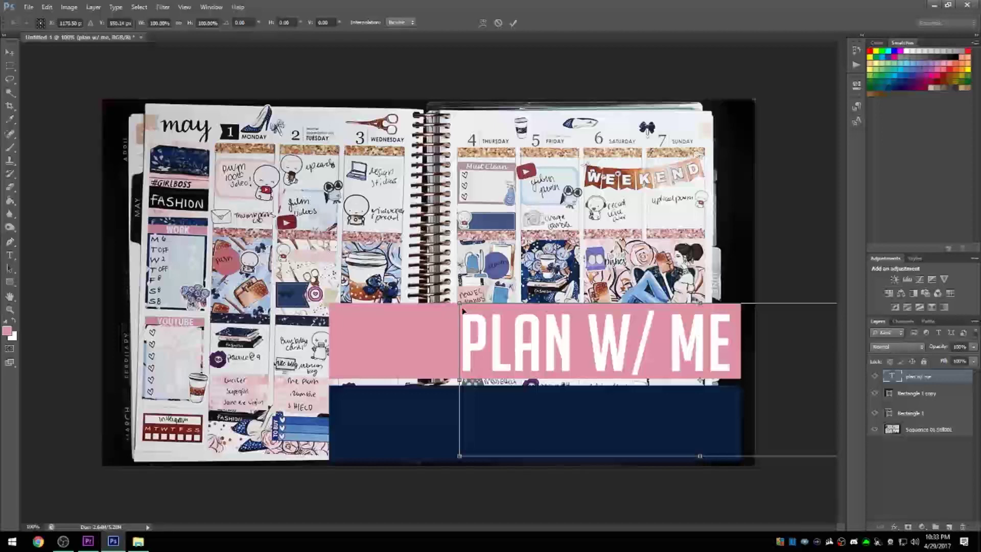
pyautogui.press('Return')
pyautogui.click(69, 7)
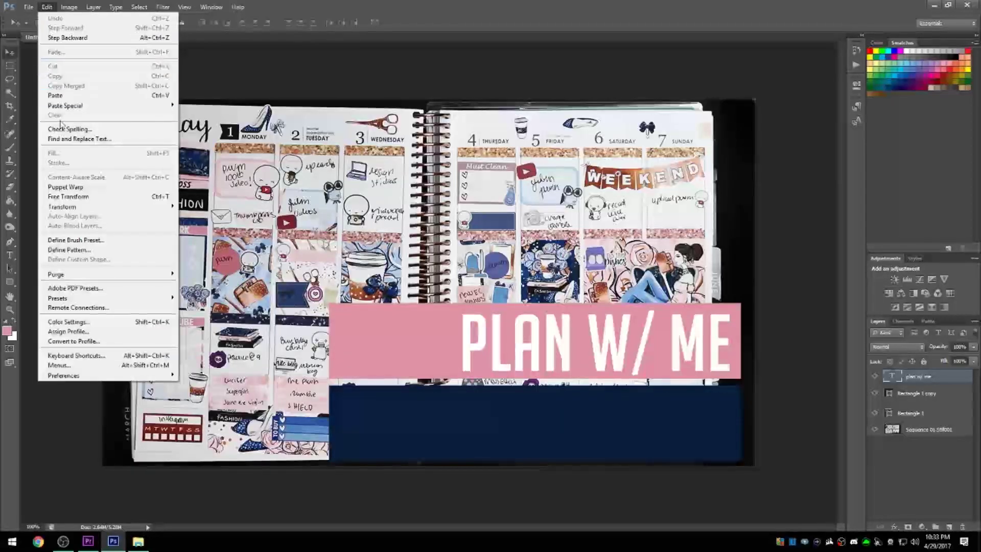
pyautogui.click(68, 196)
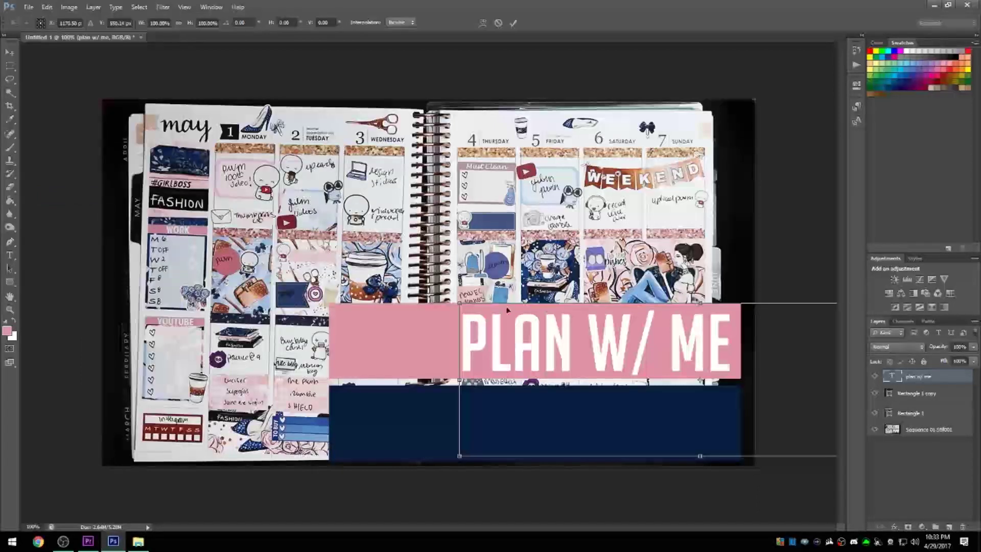
pyautogui.moveTo(508, 310); pyautogui.dragTo(585, 351)
pyautogui.press('Return')
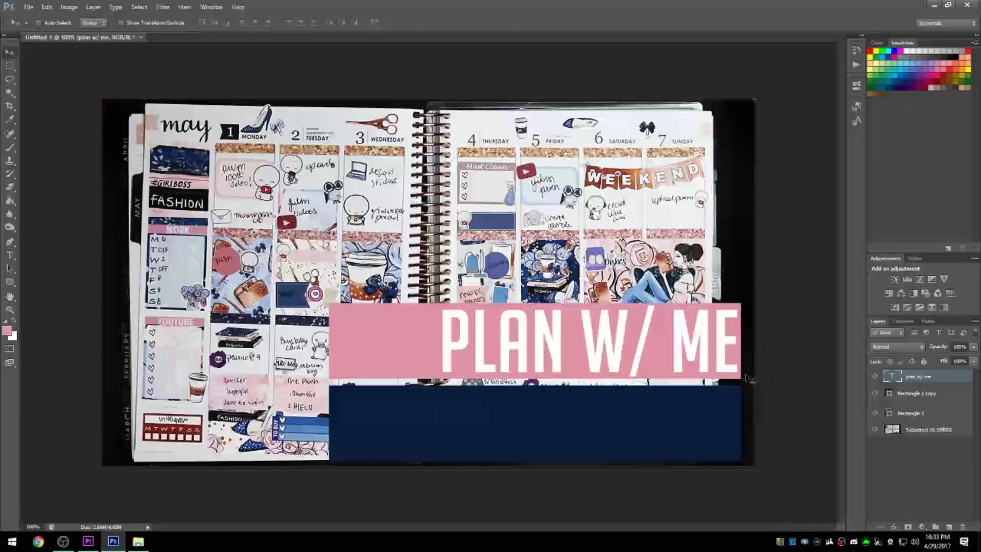
# Add the text "joyful planner" over the navy rectangle using a reworded duplicate of the "plan w/ me" text layer
pyautogui.moveTo(921, 376); pyautogui.dragTo(949, 526)
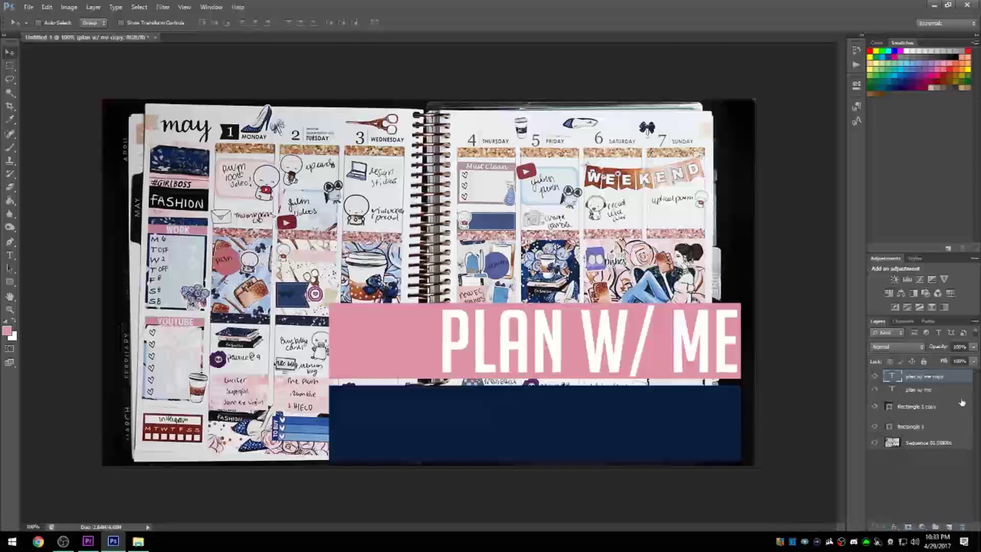
pyautogui.doubleClick(894, 377)
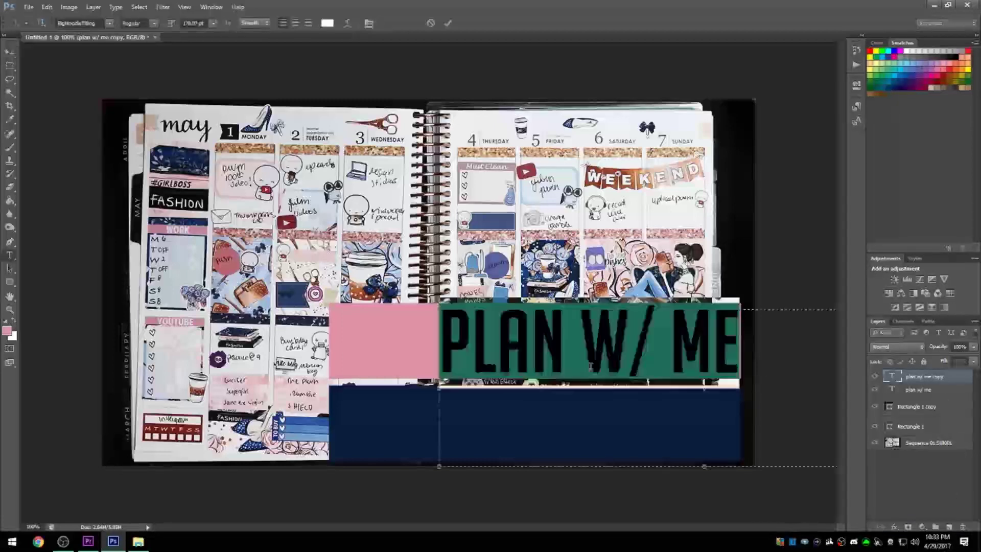
pyautogui.click(590, 367)
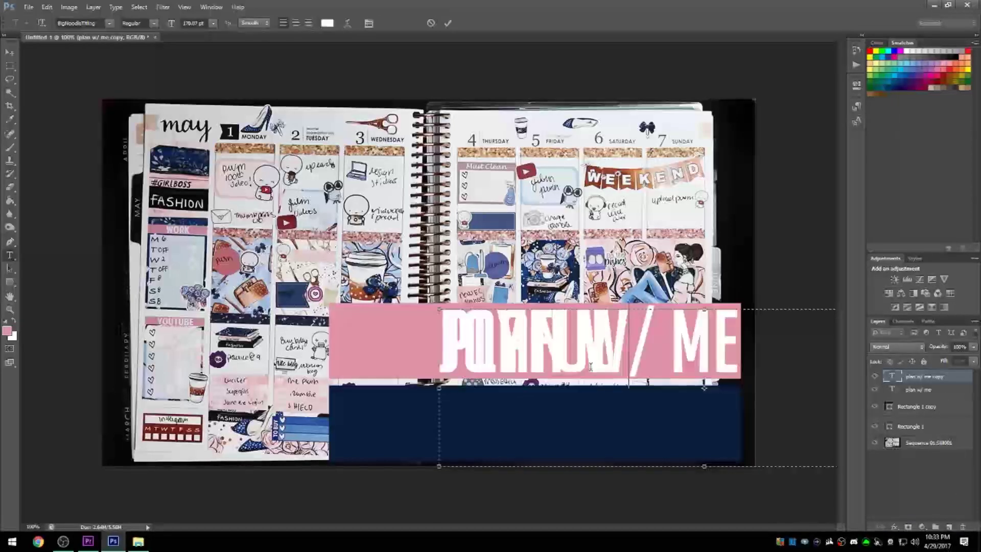
pyautogui.write('plan')
pyautogui.click(448, 23)
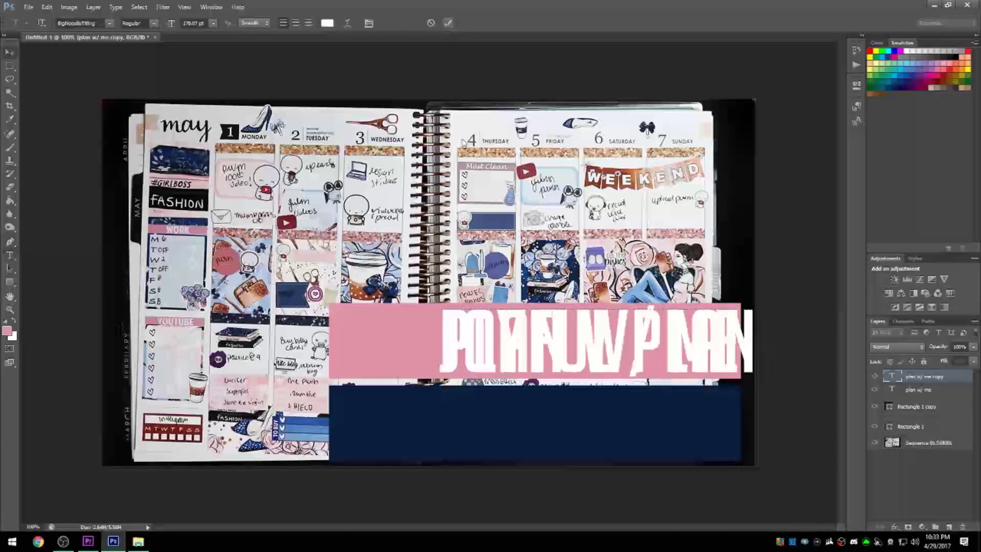
pyautogui.press('v')
pyautogui.moveTo(493, 335); pyautogui.dragTo(473, 422)
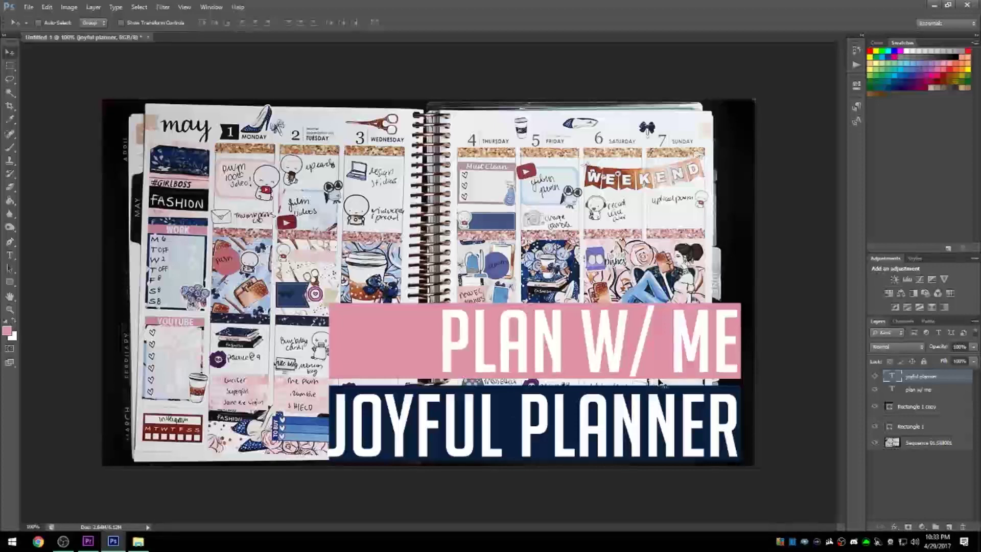
# Resize the pink rectangle horizontally to fit closely around "plan w/ me" with a small margin on both sides
pyautogui.click(917, 427)
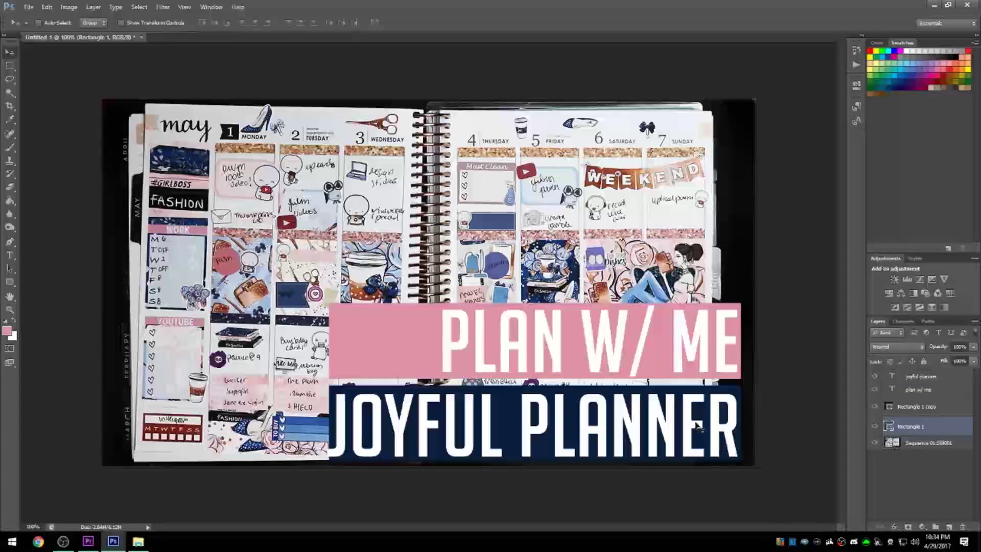
pyautogui.hotkey('ctrl', 't')
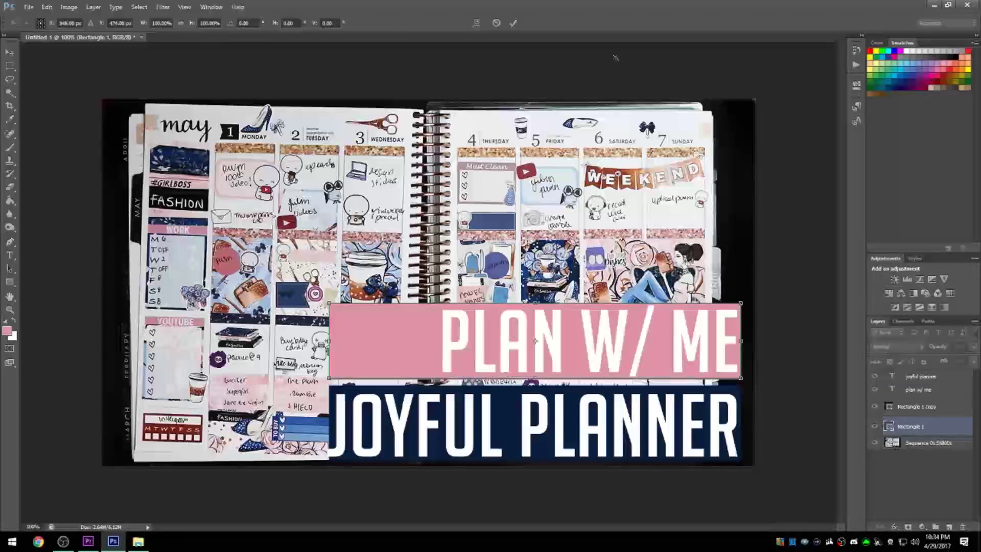
pyautogui.click(496, 23)
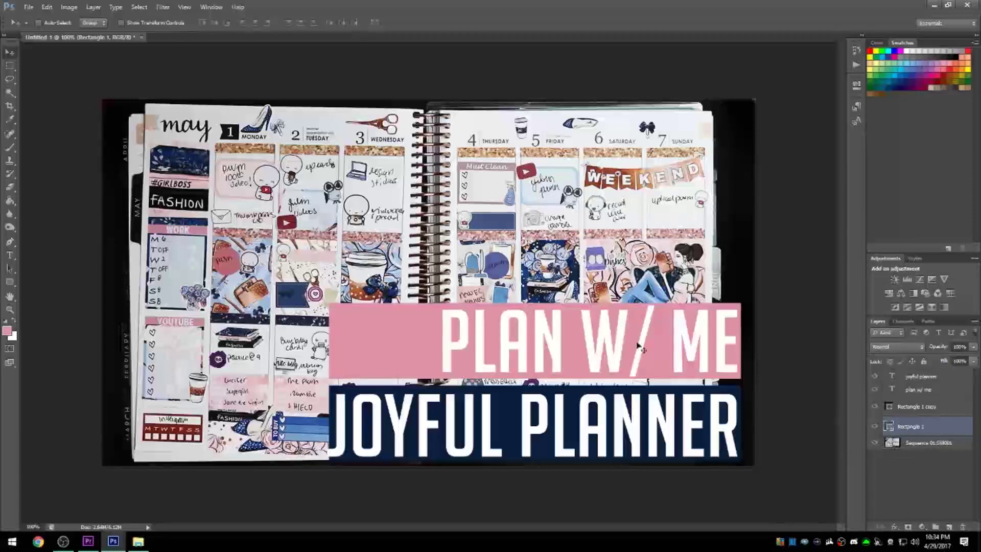
pyautogui.hotkey('ctrl', 't')
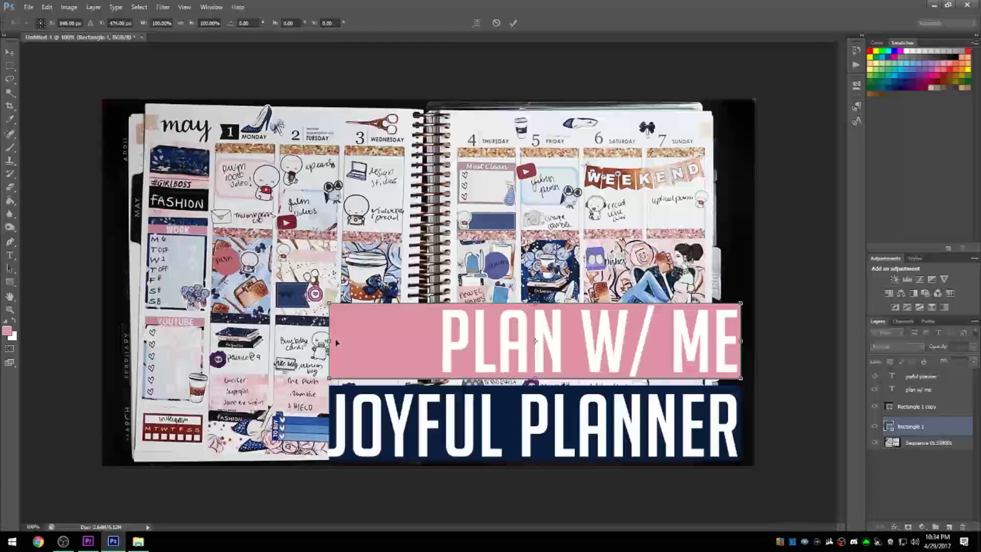
pyautogui.moveTo(330, 341); pyautogui.dragTo(440, 341)
pyautogui.moveTo(736, 339); pyautogui.dragTo(745, 340)
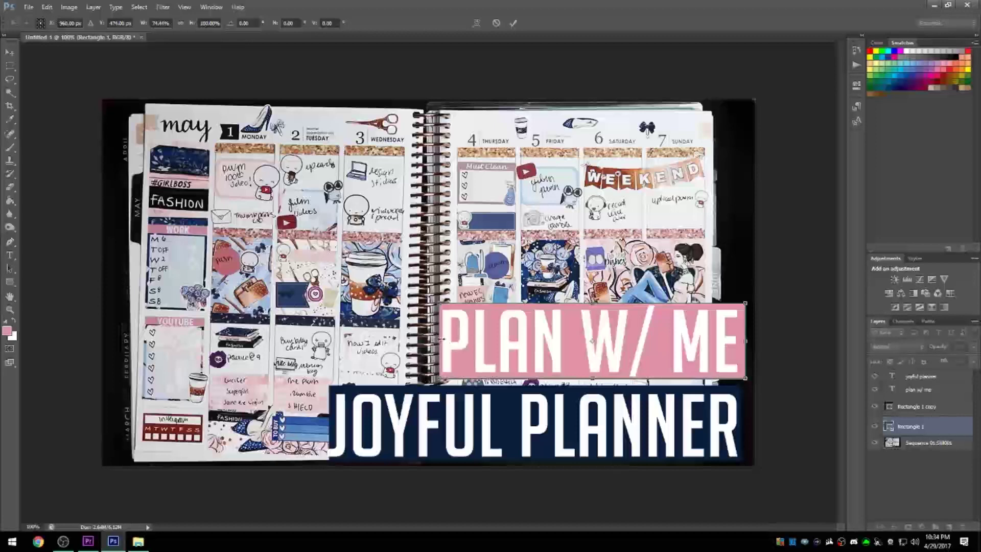
pyautogui.moveTo(441, 340); pyautogui.dragTo(435, 340)
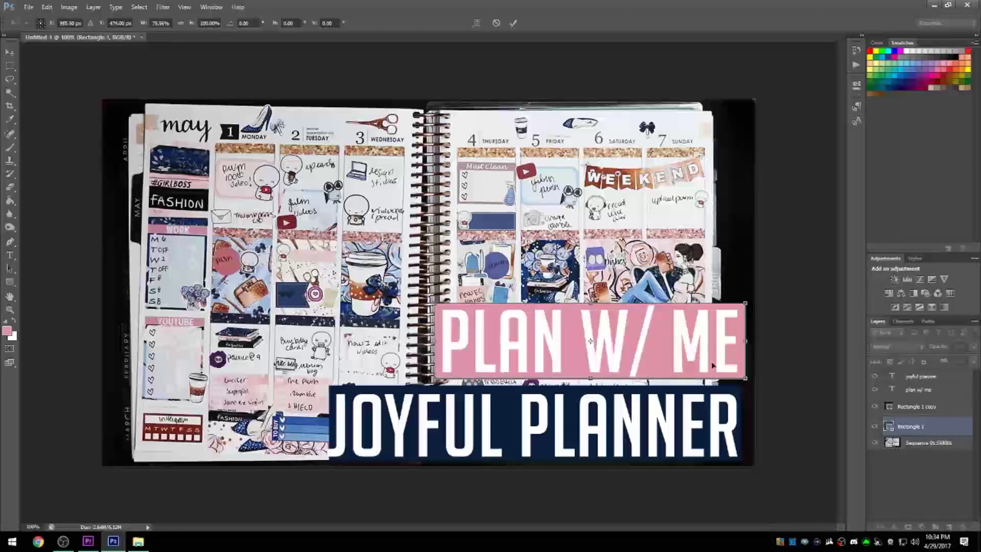
pyautogui.press('Return')
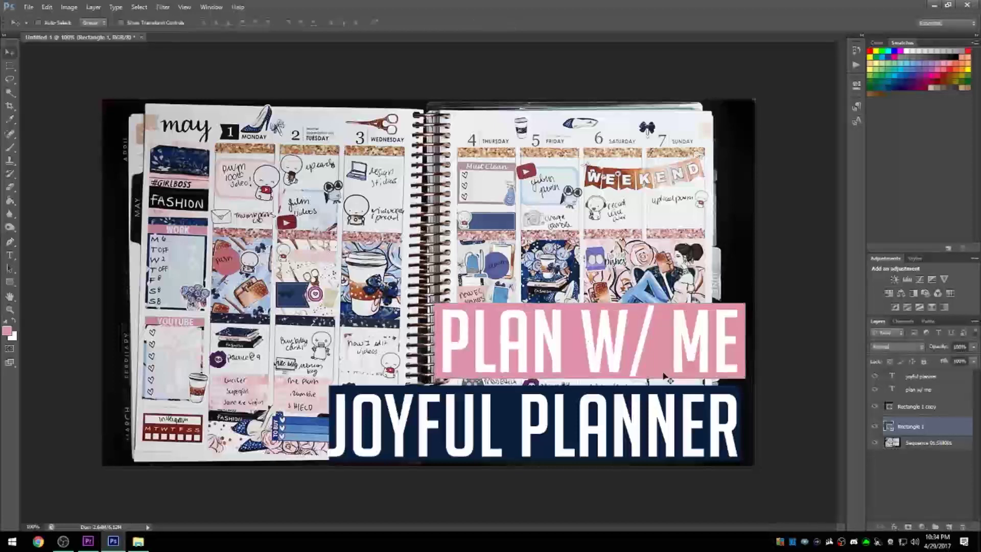
# Widen the navy rectangle slightly on both sides of "joyful planner", aligning its right edge with the pink rectangle
pyautogui.click(933, 407)
pyautogui.hotkey('ctrl', 't')
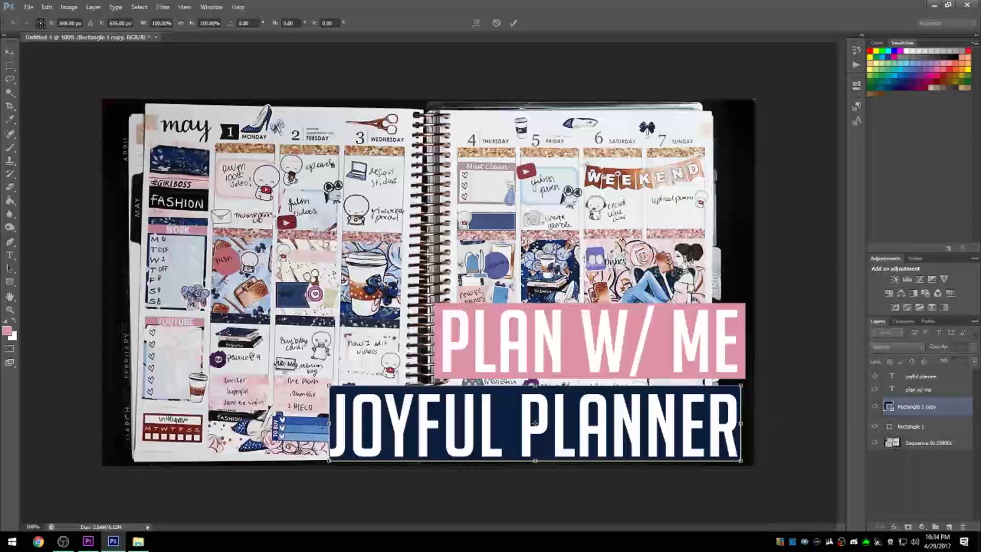
pyautogui.moveTo(330, 423); pyautogui.dragTo(318, 423)
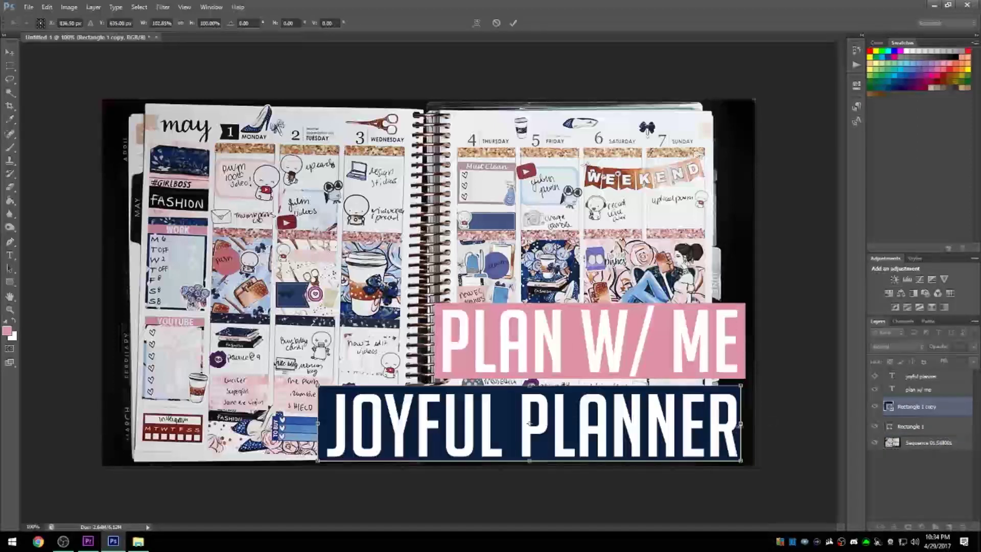
pyautogui.moveTo(742, 423); pyautogui.dragTo(746, 414)
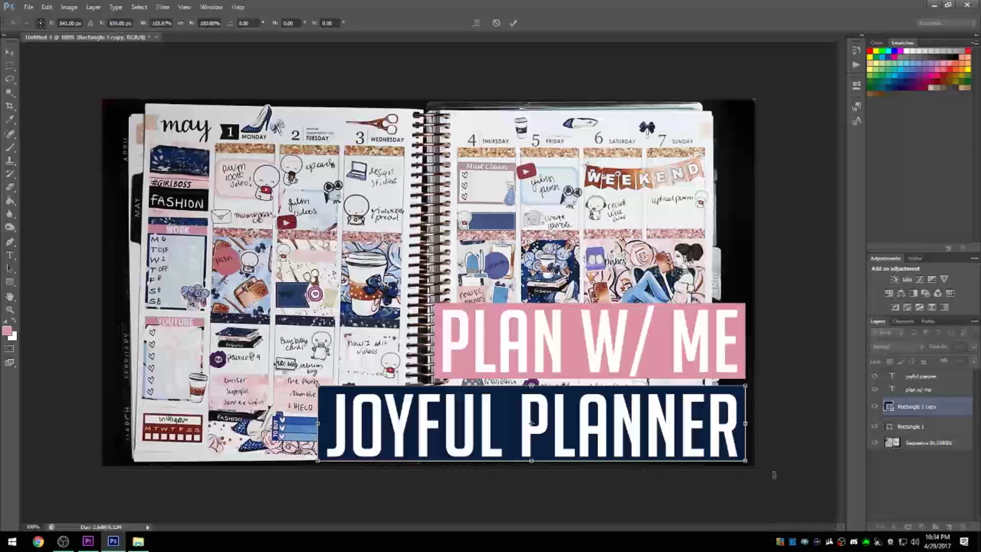
pyautogui.press('Return')
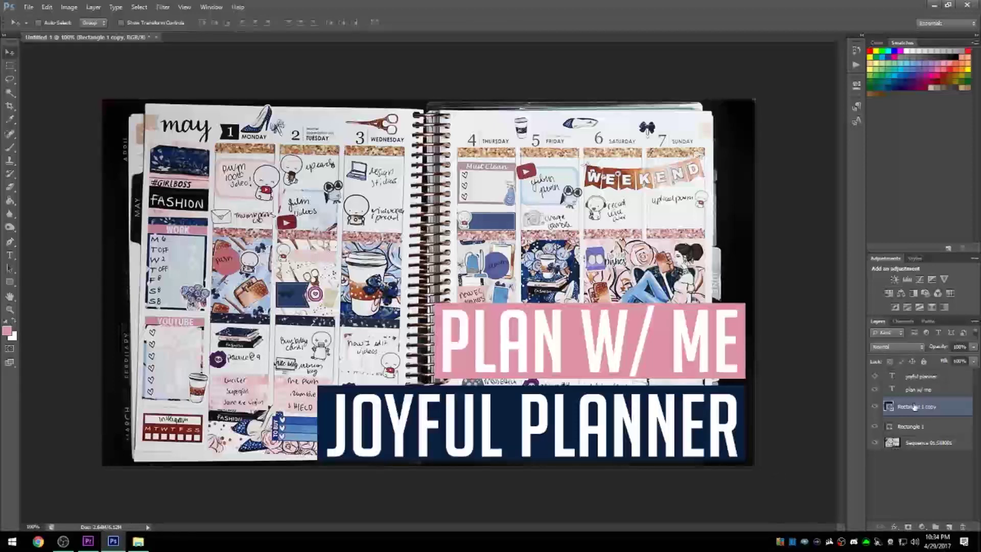
# Add a 3 px stroke in dark teal (#294d5c) to the navy rectangle, positioned Inside
pyautogui.click(894, 526)
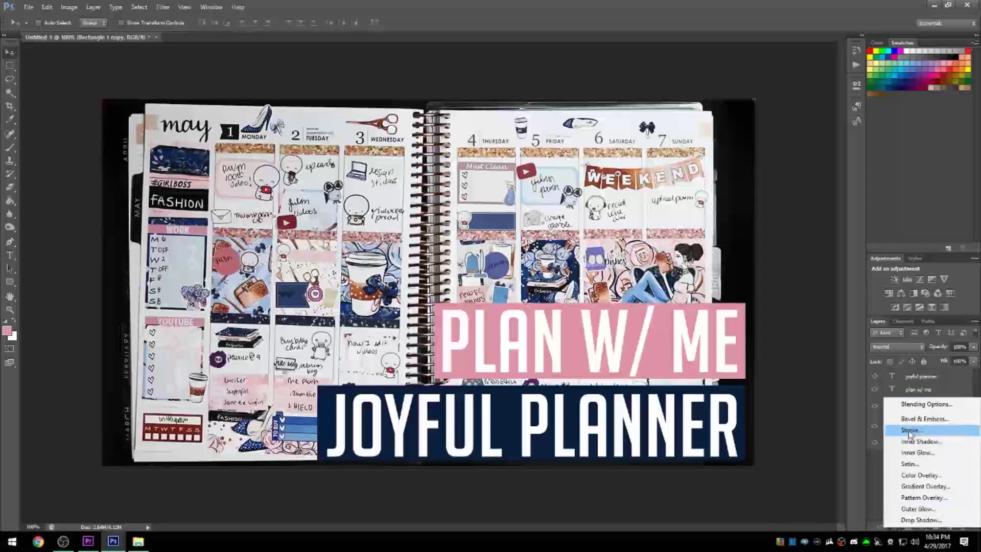
pyautogui.click(797, 442)
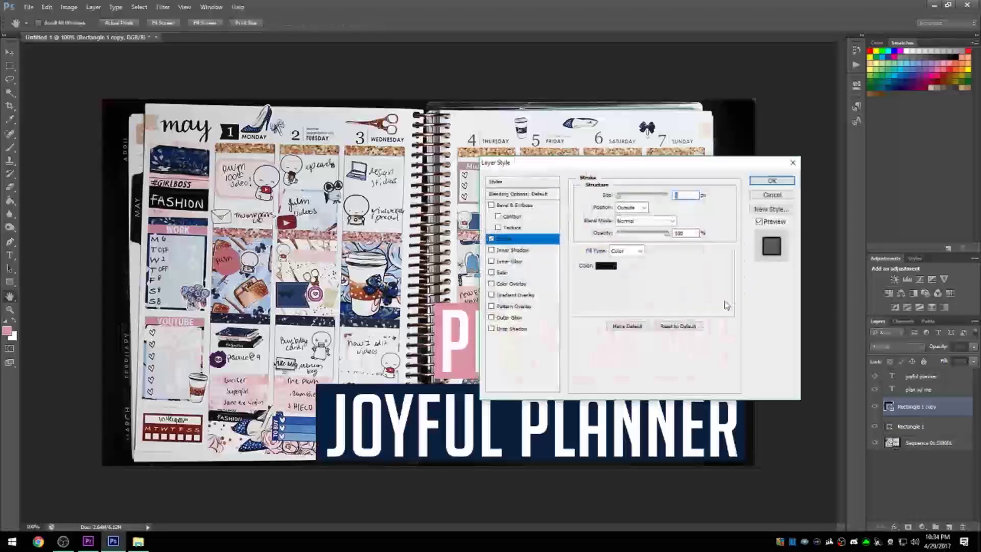
pyautogui.moveTo(615, 167); pyautogui.dragTo(273, 119)
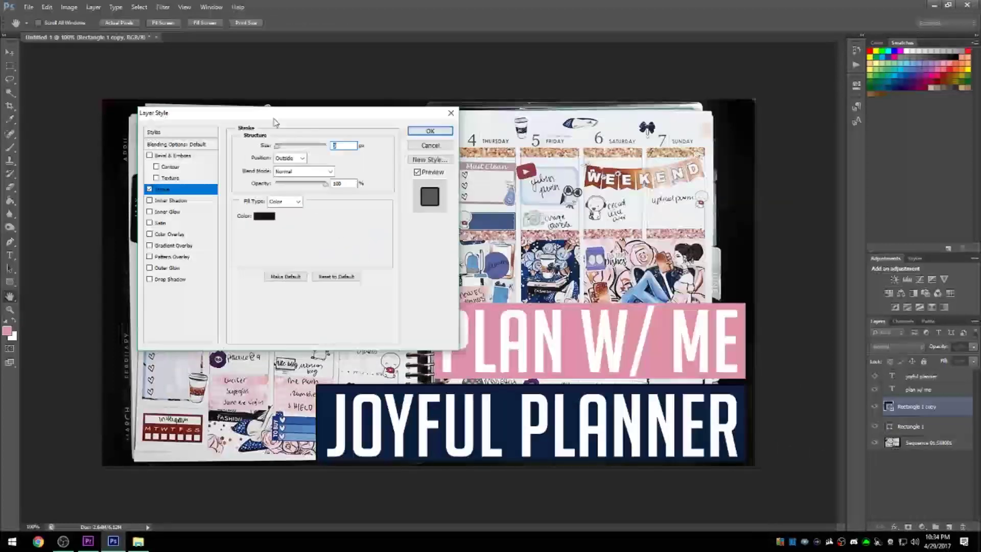
pyautogui.click(263, 216)
pyautogui.click(600, 224)
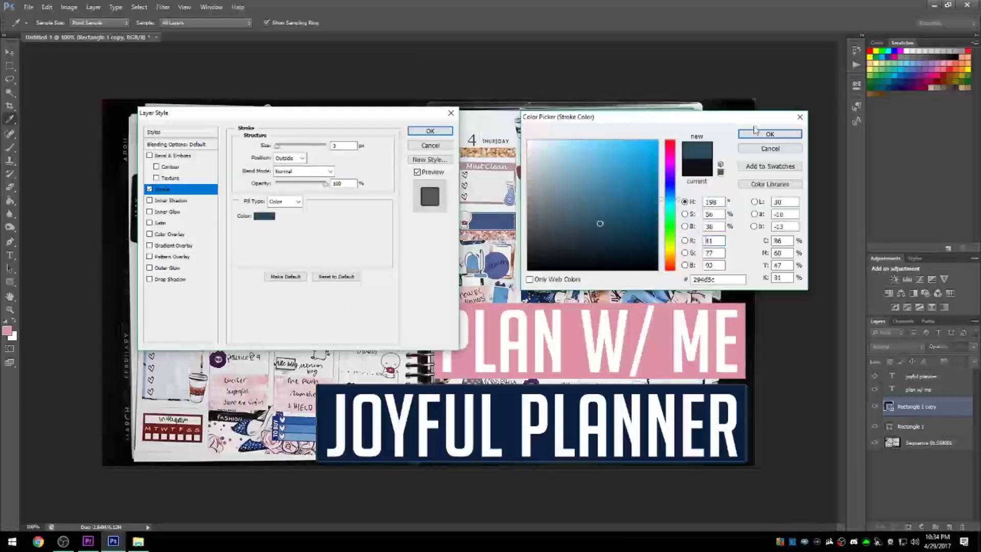
pyautogui.click(769, 133)
pyautogui.click(289, 158)
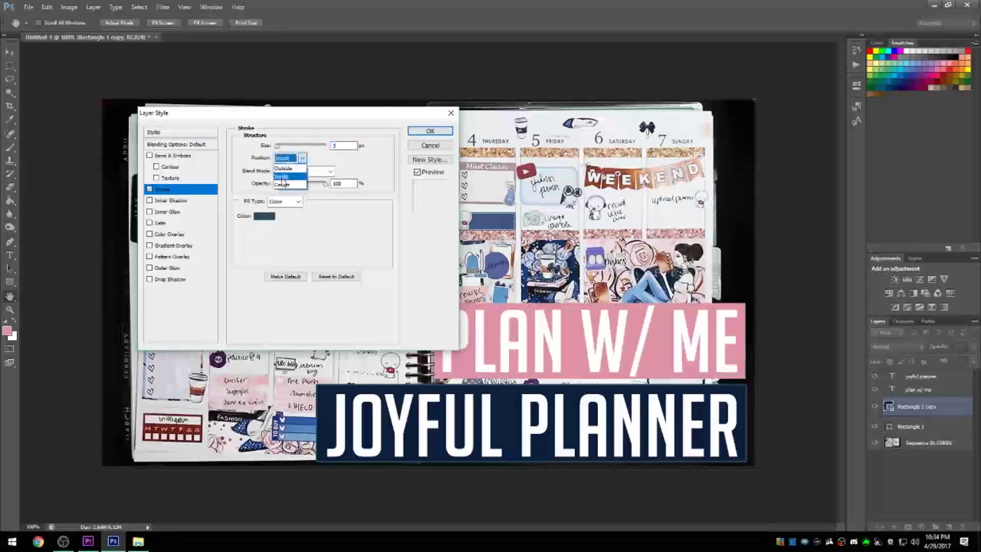
pyautogui.click(281, 176)
pyautogui.hotkey('shift', 'Tab')
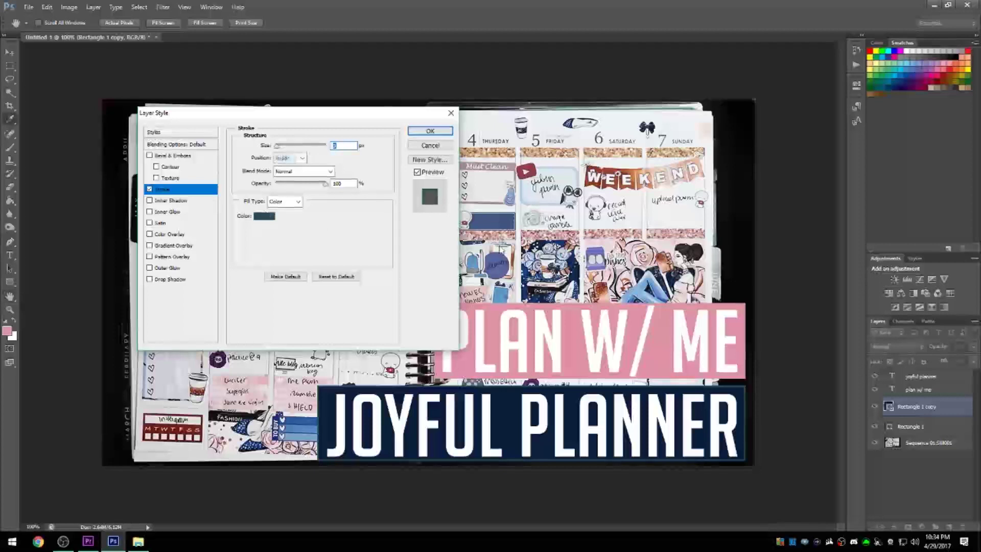
# Change the navy rectangle's stroke color to white (#ffffff), reduce the stroke opacity to under half, and apply the style
pyautogui.click(264, 215)
pyautogui.click(529, 141)
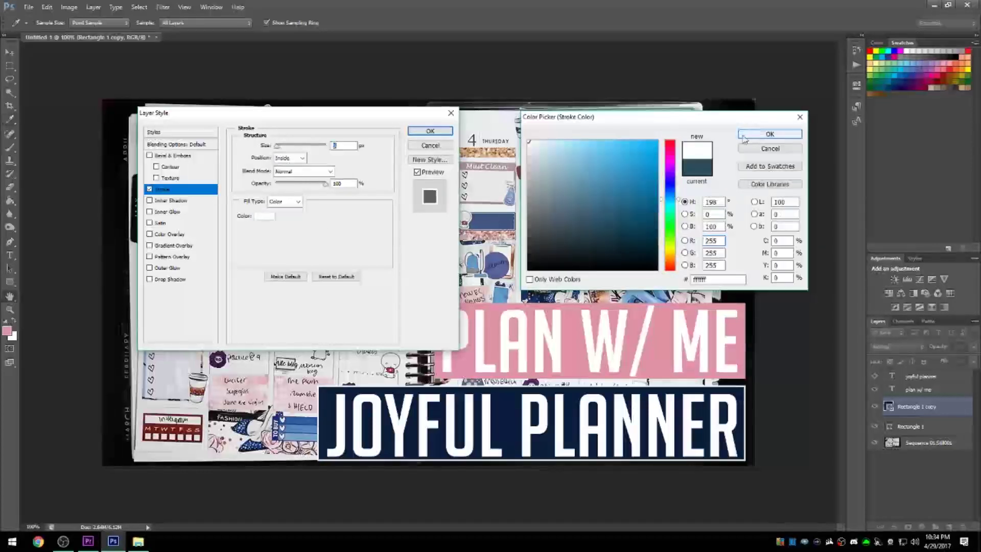
pyautogui.click(744, 135)
pyautogui.moveTo(312, 184); pyautogui.dragTo(295, 195)
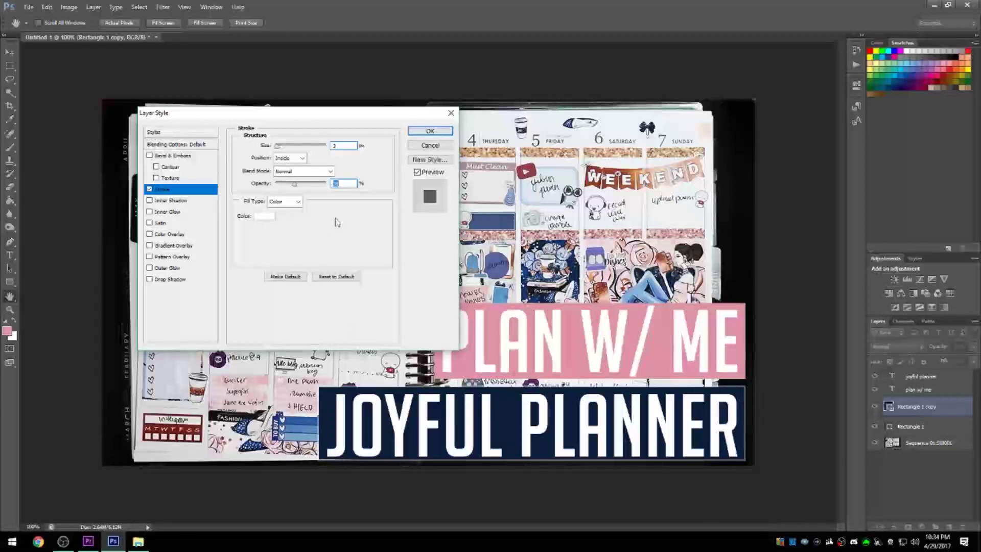
pyautogui.click(428, 131)
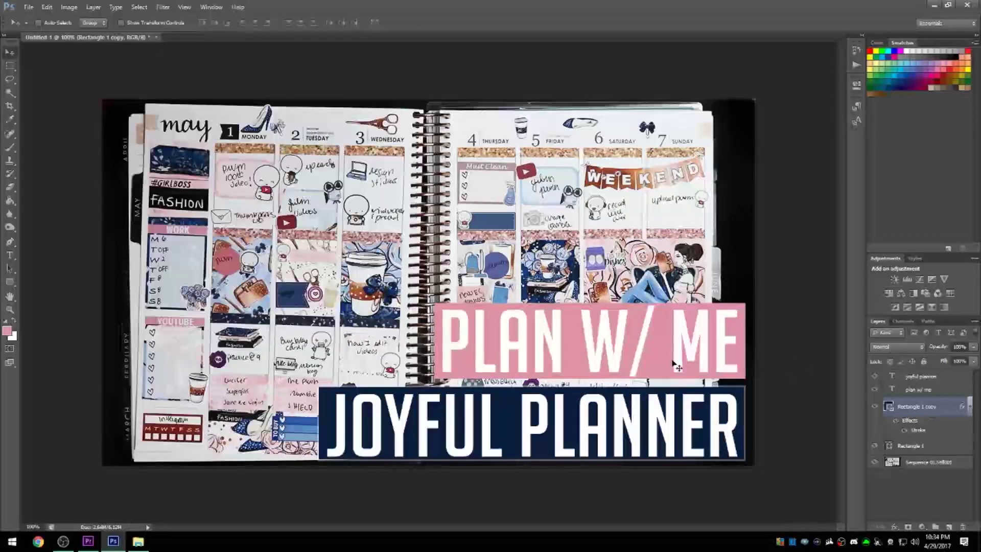
# Copy the navy rectangle's layer style and paste it onto the pink rectangle's layer
pyautogui.rightClick(915, 406)
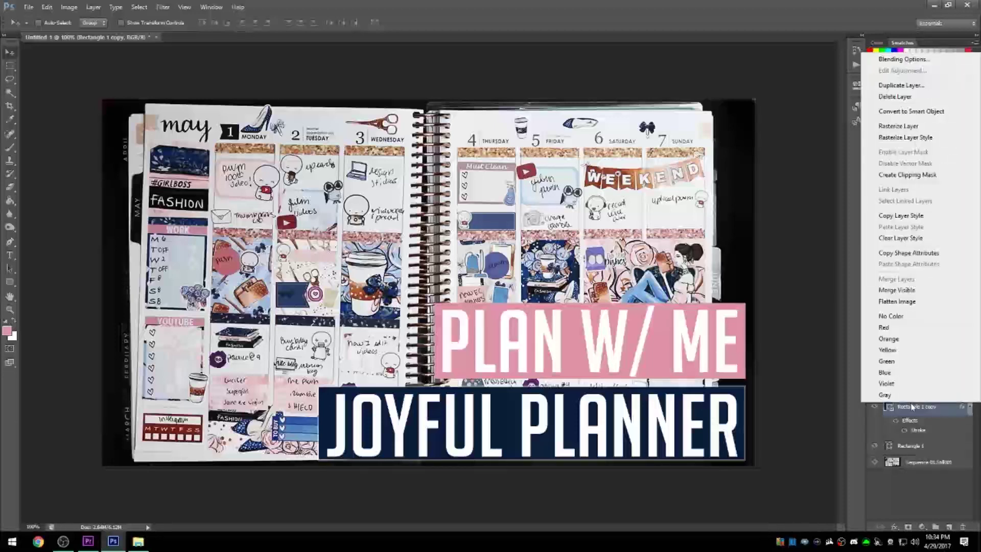
pyautogui.click(901, 216)
pyautogui.rightClick(918, 445)
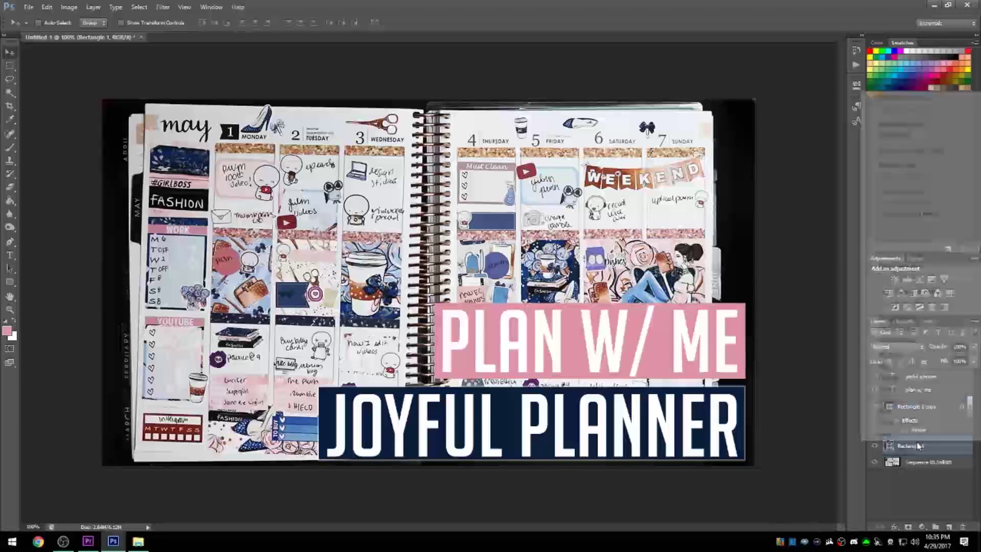
pyautogui.click(904, 227)
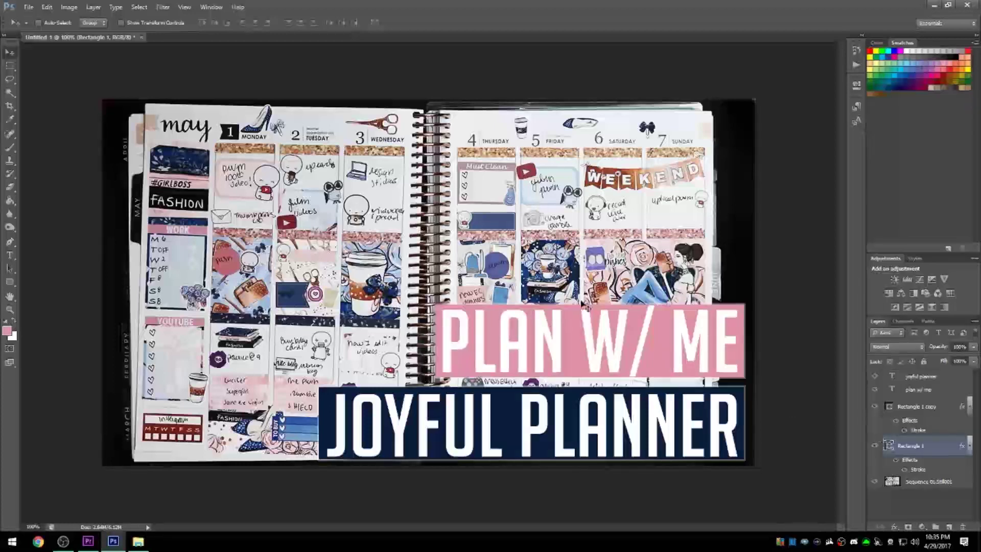
# Try adjusting the fill opacity of the pink rectangle's layer
pyautogui.click(974, 360)
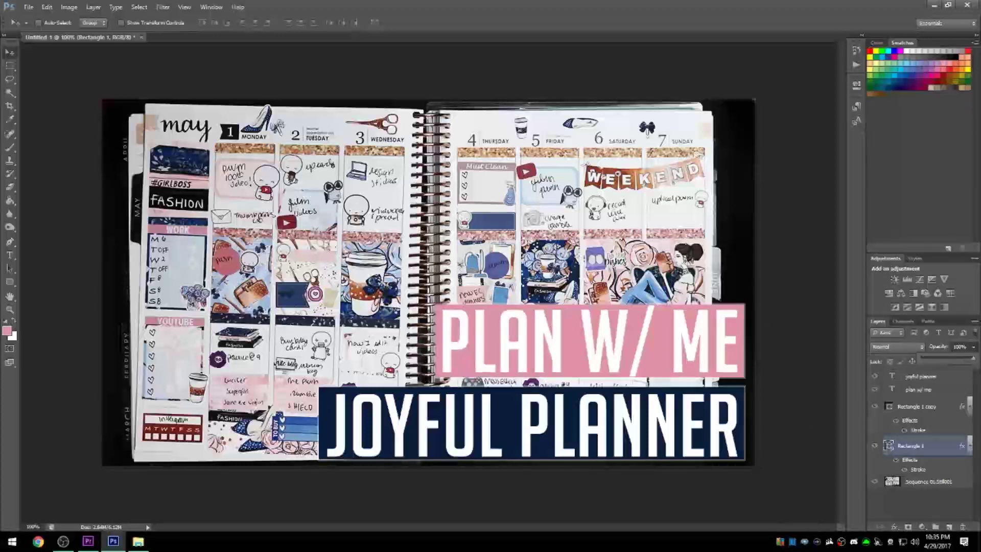
pyautogui.click(974, 360)
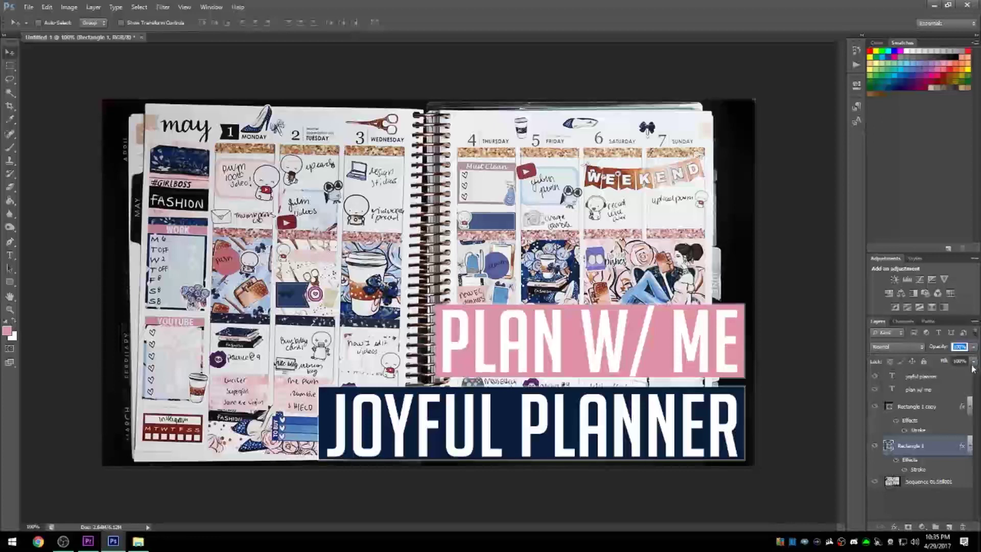
pyautogui.click(974, 360)
pyautogui.moveTo(948, 375)
pyautogui.mouseDown()
pyautogui.moveTo(915, 373)
pyautogui.moveTo(972, 375)
pyautogui.moveTo(958, 374)
pyautogui.mouseUp()
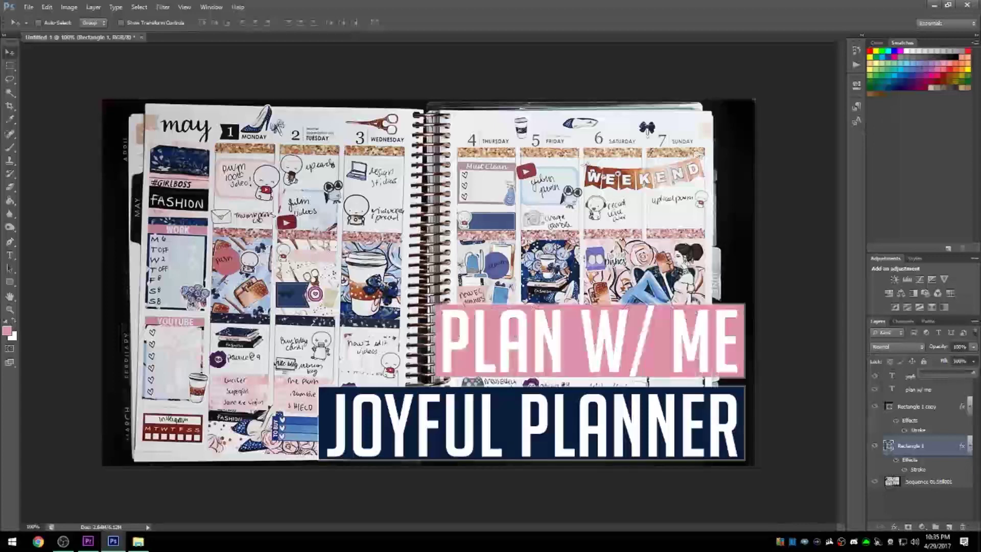
# Undo the stroke styles on both the navy and pink rectangles
pyautogui.click(922, 405)
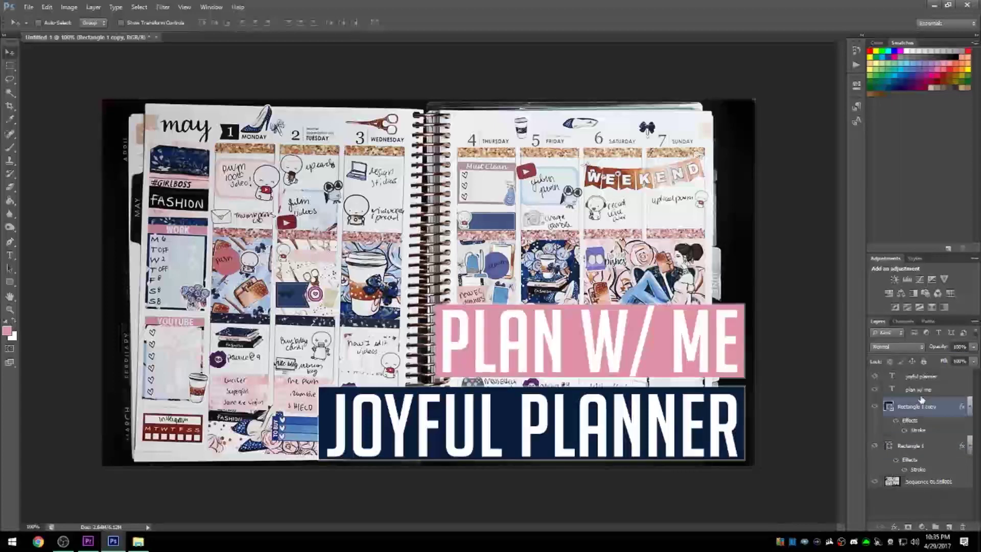
pyautogui.moveTo(921, 376); pyautogui.dragTo(925, 417)
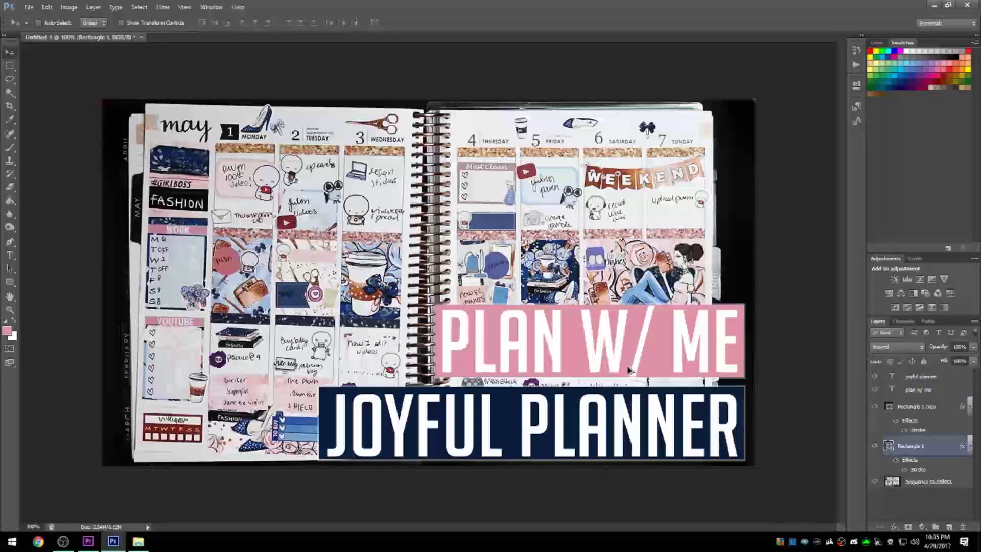
pyautogui.hotkey('ctrl', 'z')
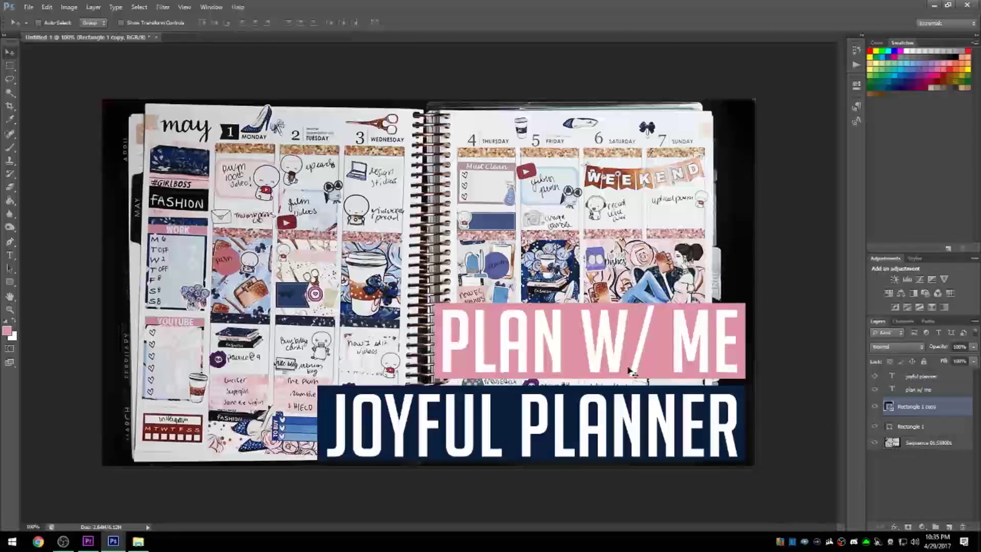
# Reorder the layers so the navy rectangle sits directly beneath "joyful planner" and above "plan w/ me"
pyautogui.moveTo(909, 407); pyautogui.dragTo(911, 395)
pyautogui.hotkey('alt', ']')
pyautogui.click(911, 395)
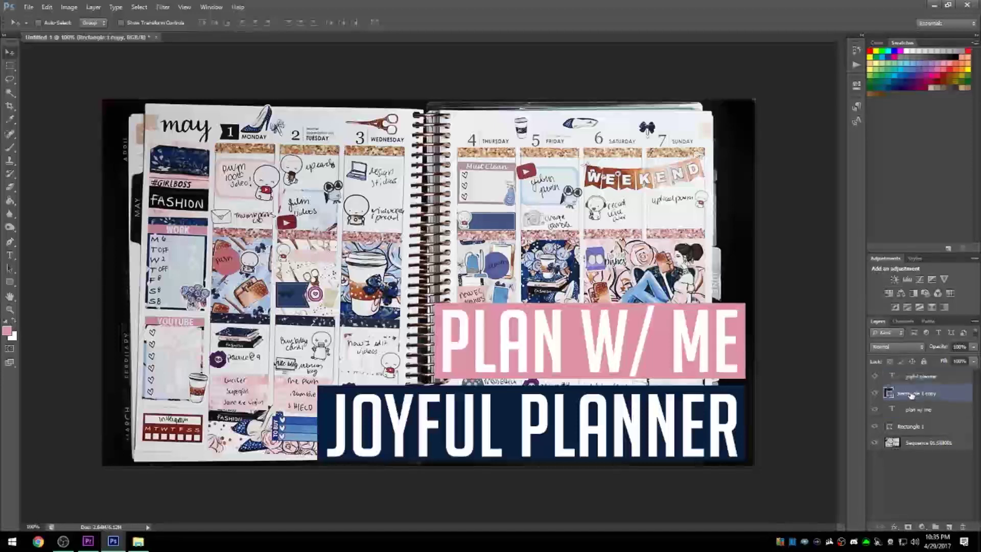
# Move the navy rectangle and "joyful planner" text together vertically, leaving a narrow gap below the pink rectangle
pyautogui.click(913, 381)
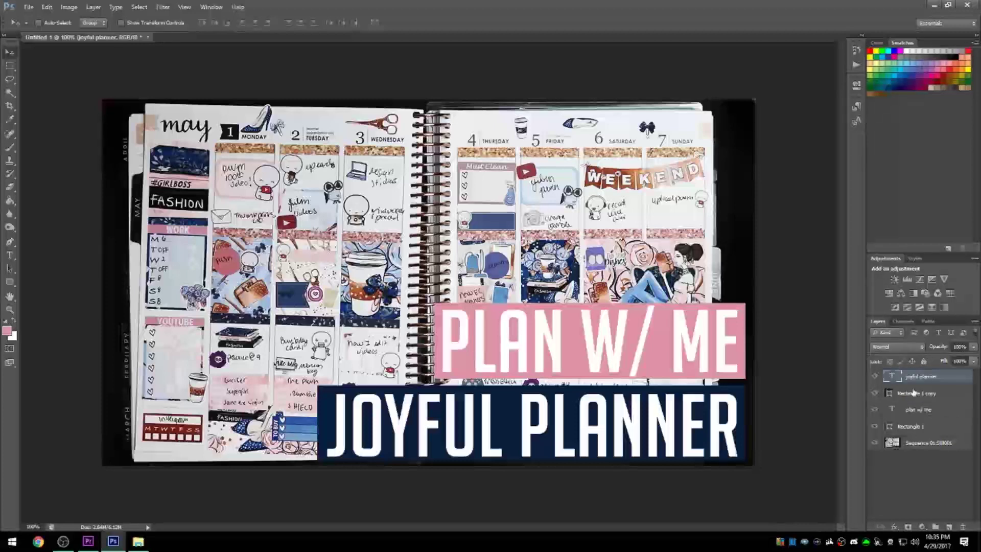
pyautogui.keyDown('shift'); pyautogui.click(913, 392); pyautogui.keyUp('shift')
pyautogui.moveTo(657, 412); pyautogui.dragTo(657, 403)
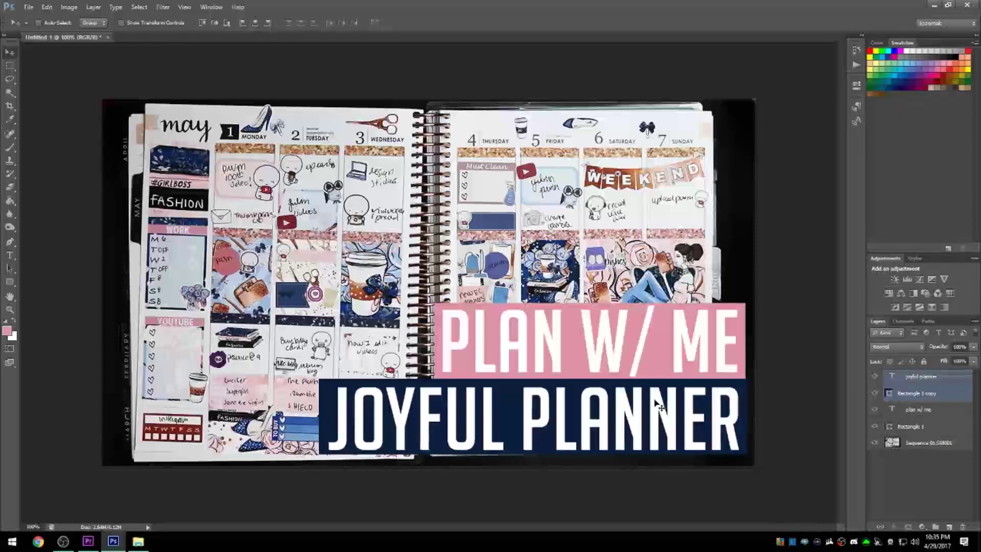
pyautogui.press('Down')
pyautogui.press('Down')
pyautogui.press('Down')
pyautogui.press('Down')
pyautogui.press('Down')
pyautogui.press('Down')
pyautogui.press('Down')
pyautogui.press('Down')
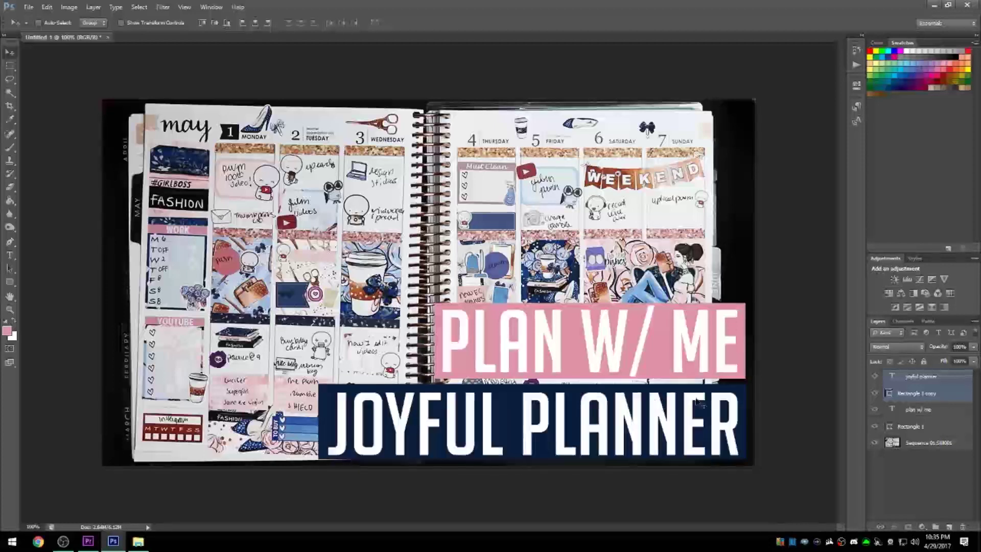
# Nudge "joyful planner" slightly left and "plan w/ me" slightly right to center each text within its rectangle
pyautogui.click(921, 379)
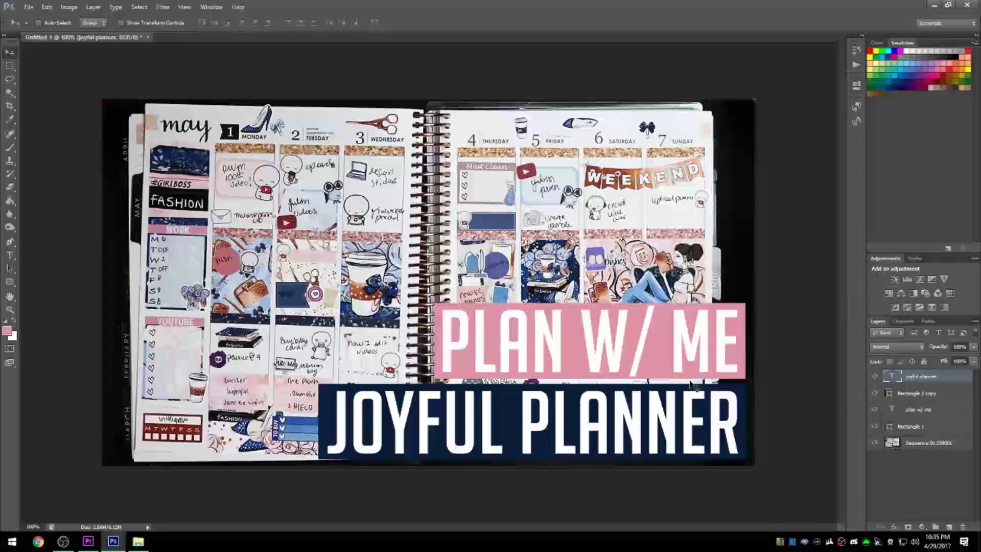
pyautogui.click(903, 410)
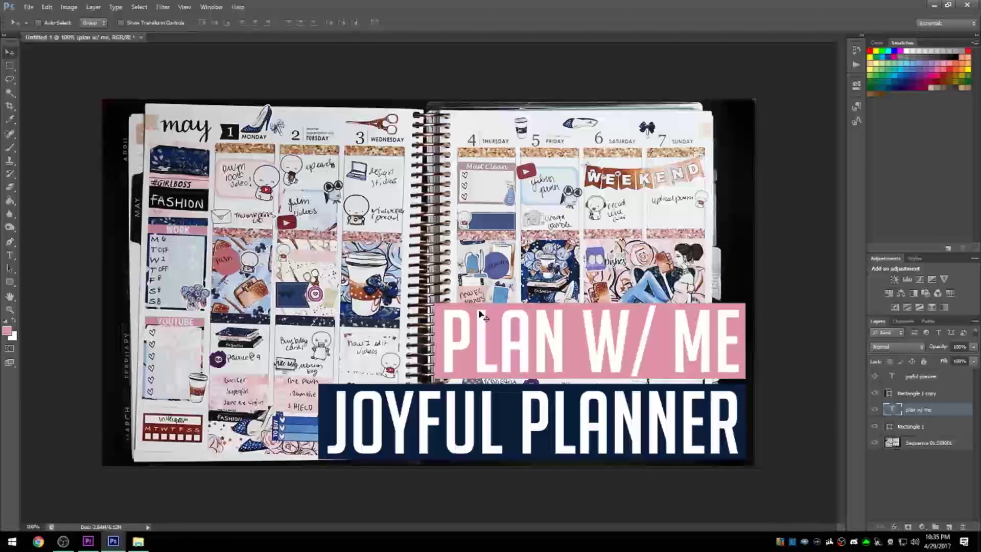
# Add a 3 px Inside stroke to the planner photo layer, sampling the pink banner's color (#de93a6)
pyautogui.click(912, 444)
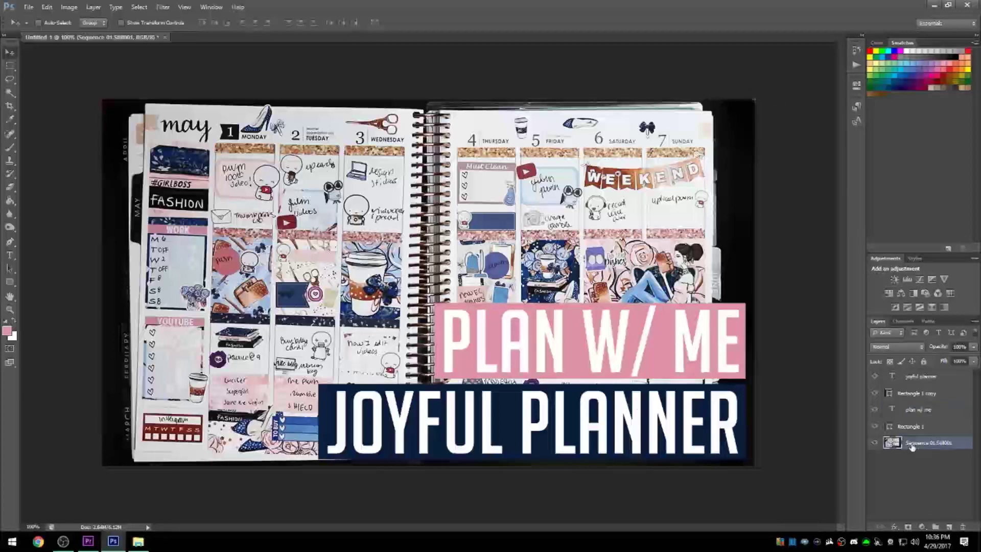
pyautogui.click(897, 529)
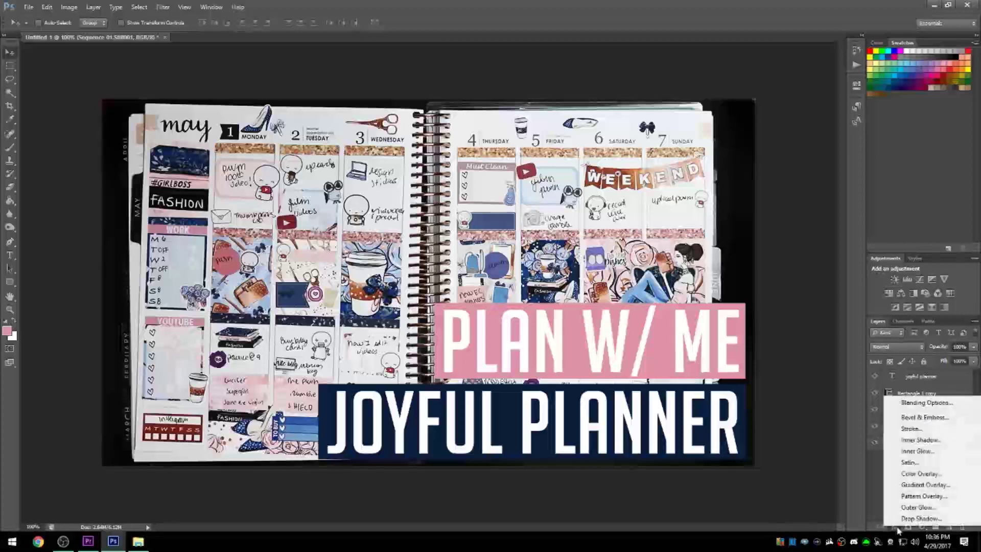
pyautogui.click(914, 434)
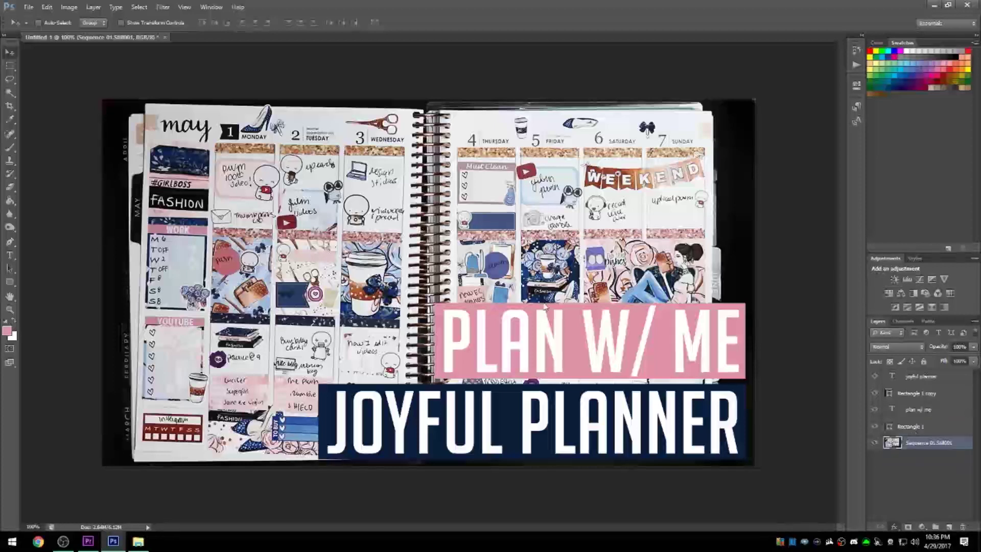
pyautogui.click(289, 158)
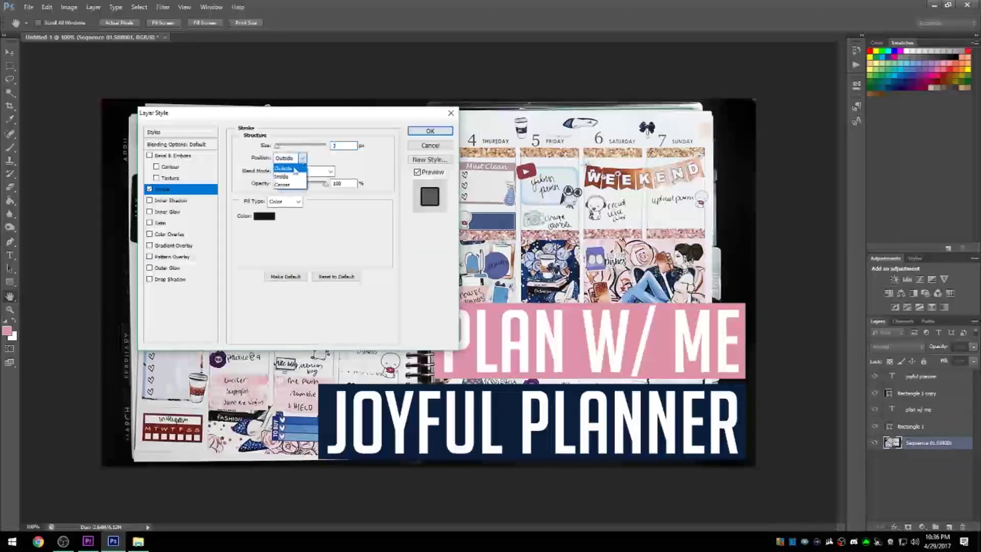
pyautogui.click(286, 174)
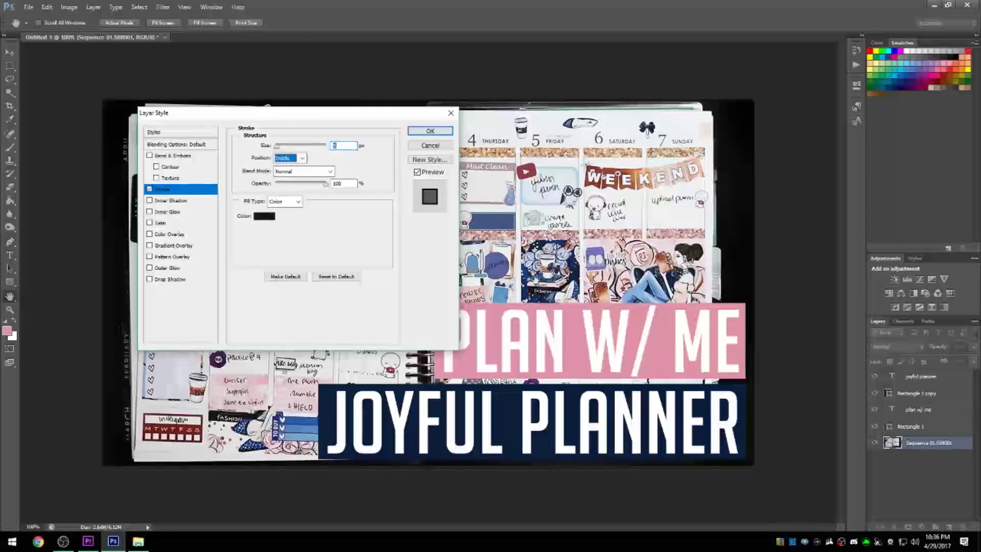
pyautogui.click(265, 216)
pyautogui.click(501, 314)
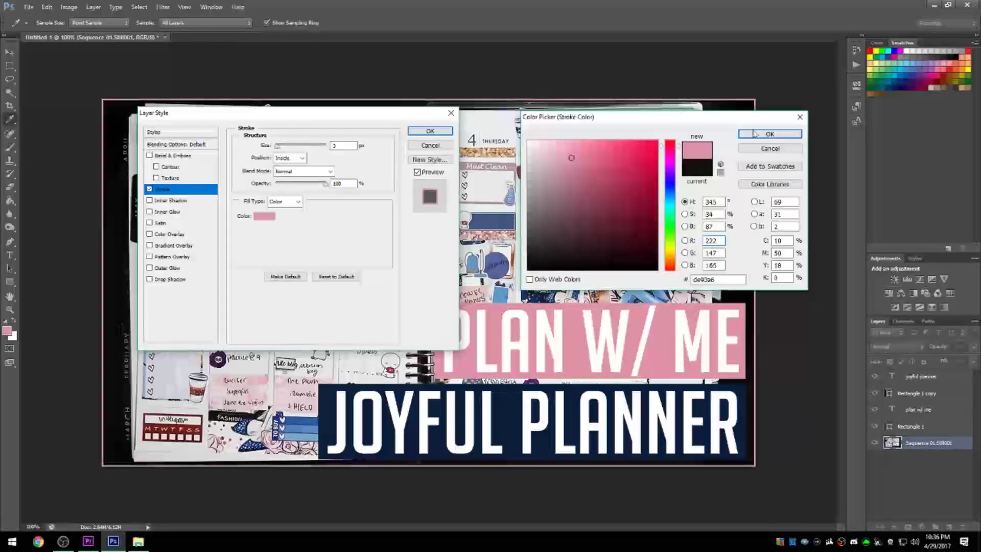
pyautogui.click(769, 134)
# Set the planner photo's stroke size to 5 px, apply it, and hide the stroke effect
pyautogui.moveTo(339, 120); pyautogui.dragTo(461, 155)
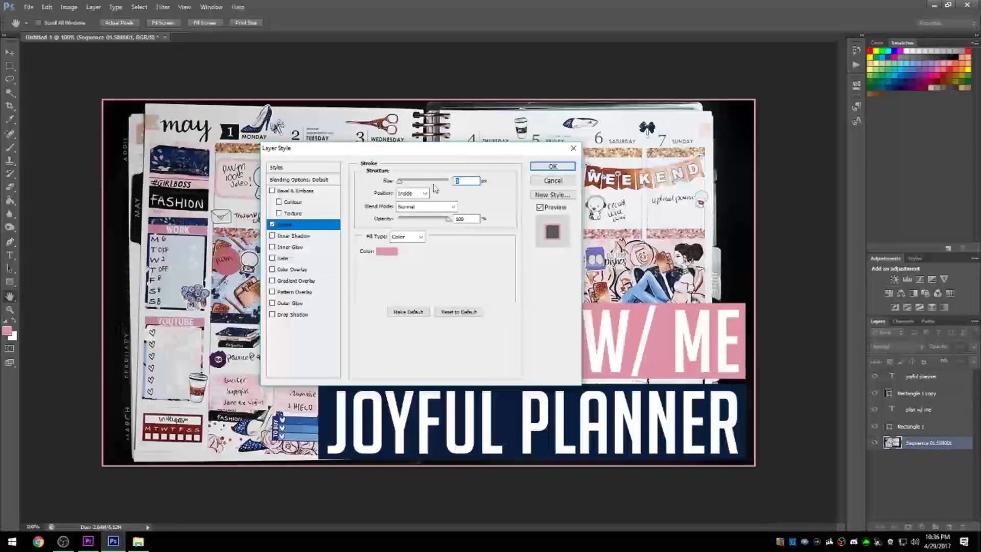
pyautogui.moveTo(400, 181)
pyautogui.mouseDown()
pyautogui.moveTo(409, 185)
pyautogui.moveTo(399, 185)
pyautogui.mouseUp()
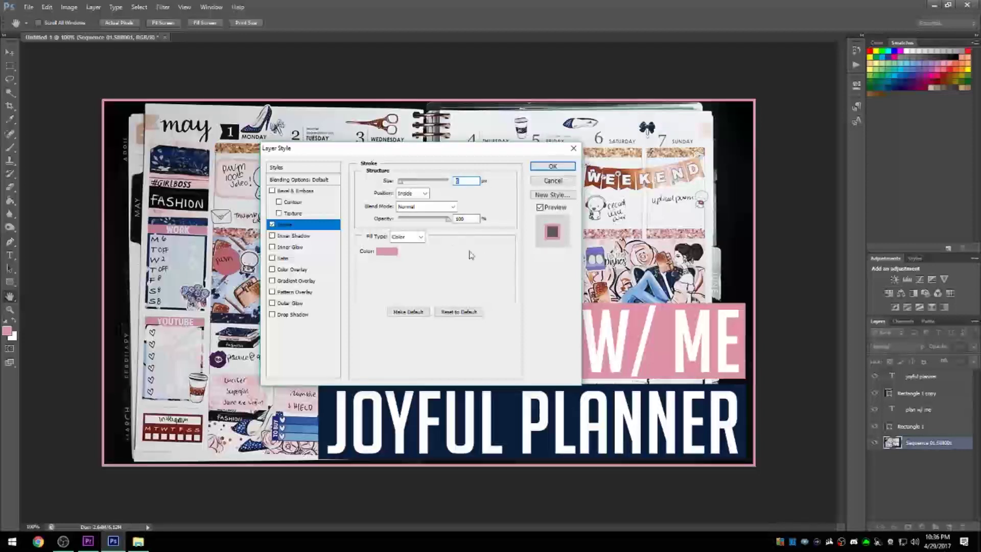
pyautogui.write('7')
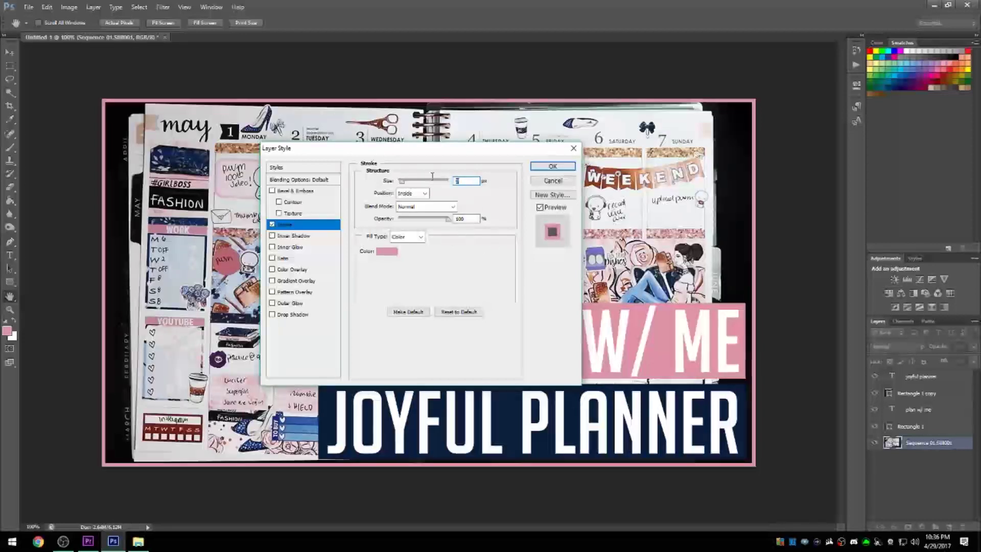
pyautogui.press('BackSpace')
pyautogui.write('5')
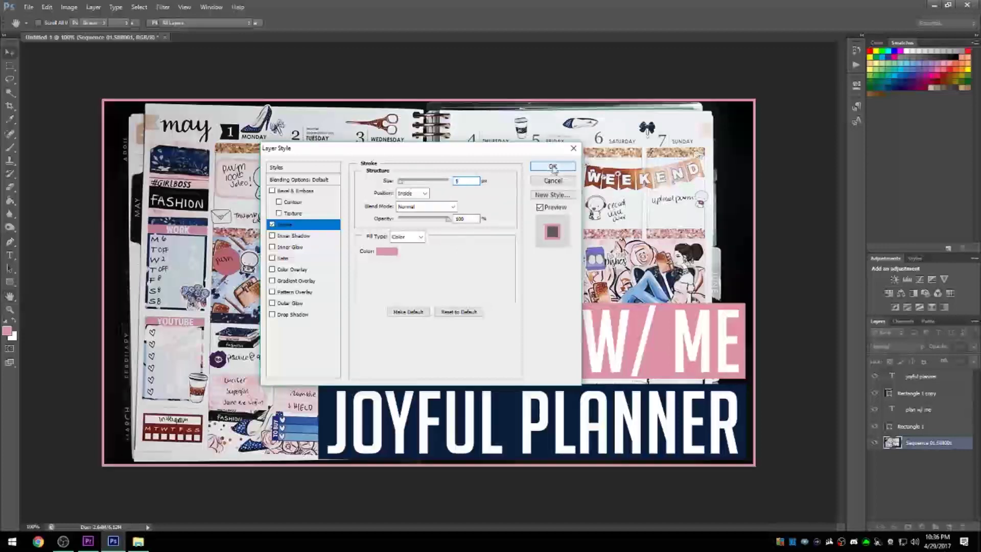
pyautogui.click(551, 167)
pyautogui.click(904, 463)
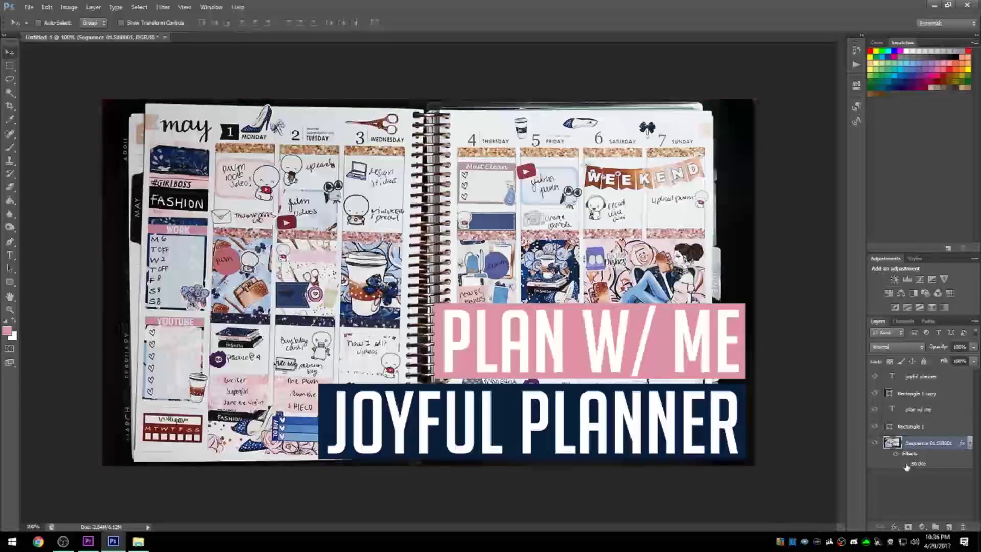
# Show the planner photo's pink stroke effect again
pyautogui.click(905, 463)
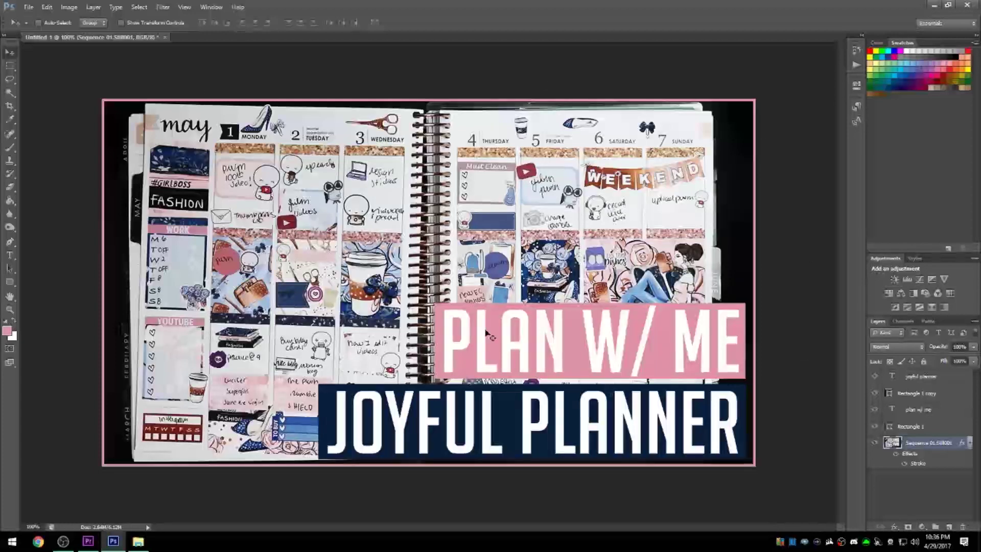
# Save the thumbnail as the Photoshop file pwm_joyfulplanner in the Thumbnails folder of the YouTube directory's planning folder
pyautogui.click(29, 7)
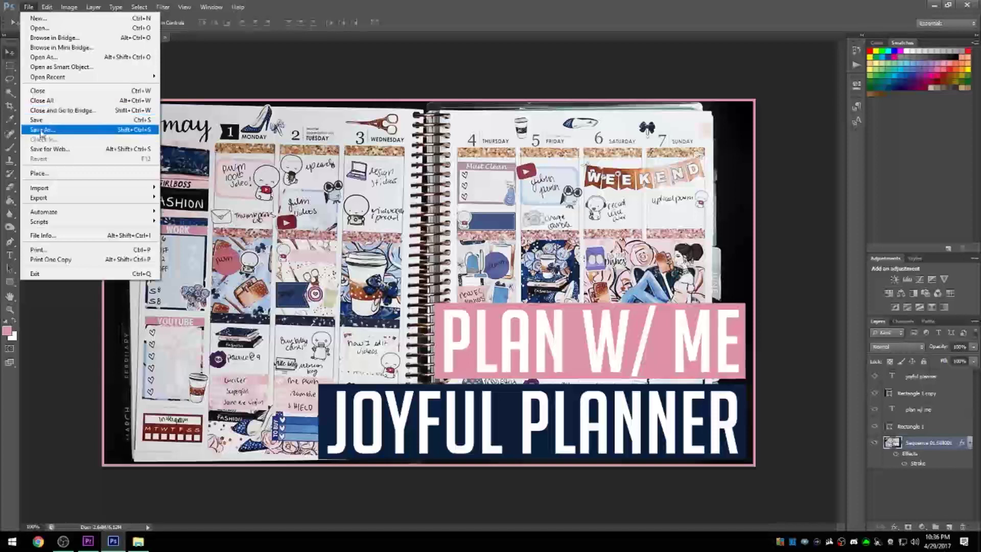
pyautogui.press('Escape')
pyautogui.hotkey('ctrl', 'shift', 's')
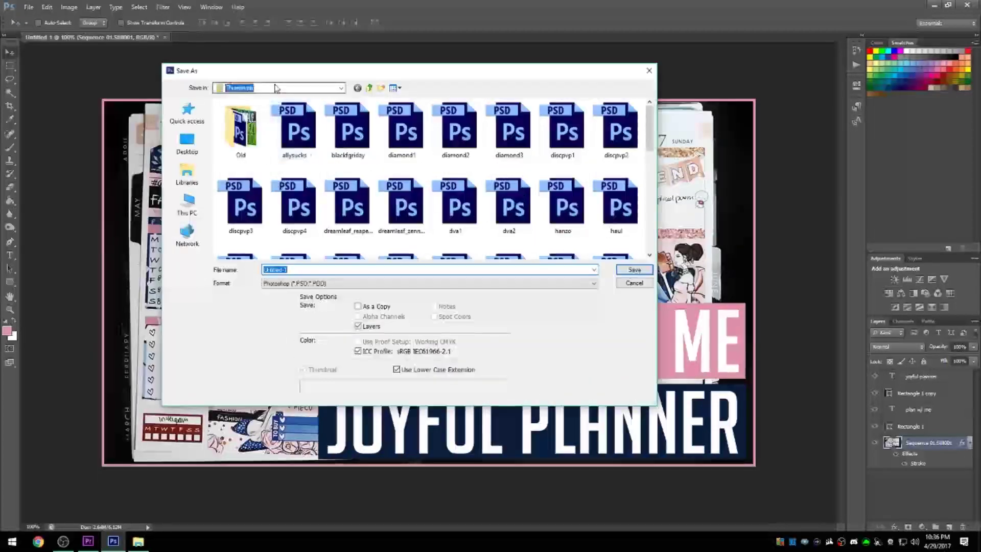
pyautogui.click(297, 88)
pyautogui.click(253, 180)
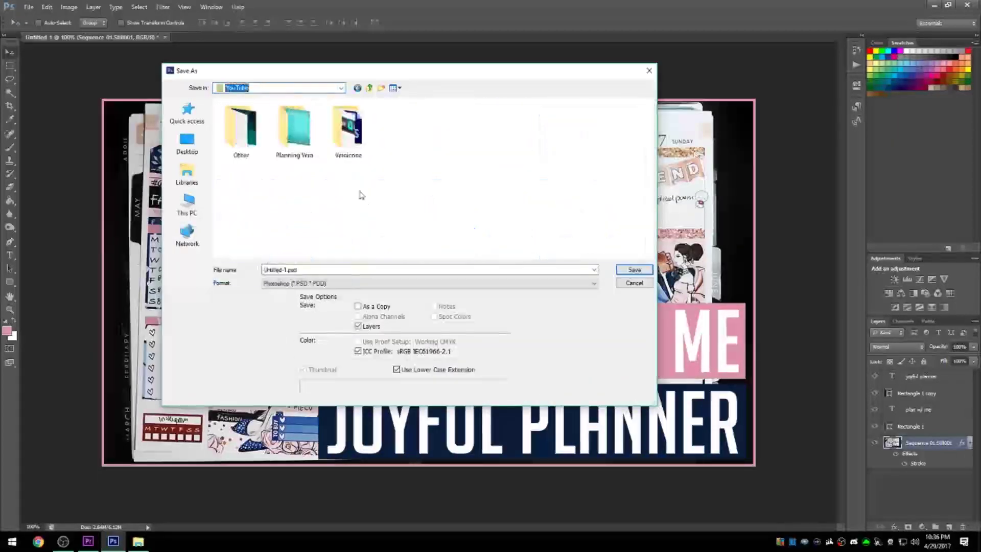
pyautogui.doubleClick(296, 130)
pyautogui.doubleClick(295, 131)
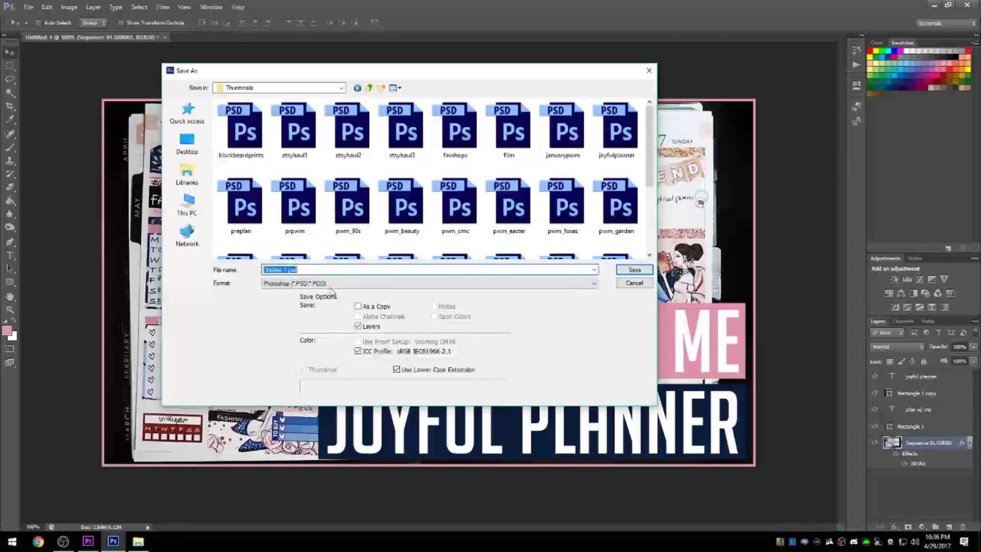
pyautogui.write('pwm_j')
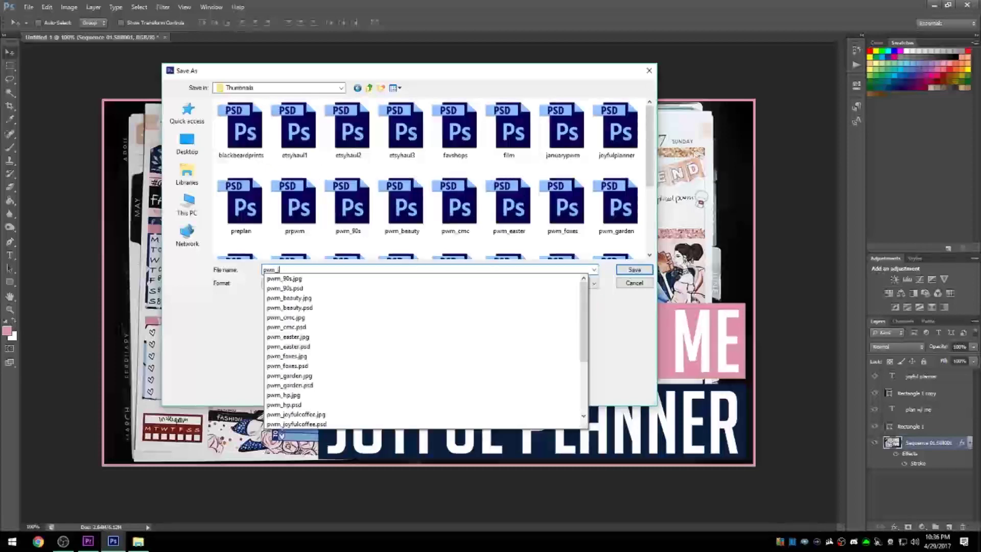
pyautogui.write('oyfulplanner')
pyautogui.press('Return')
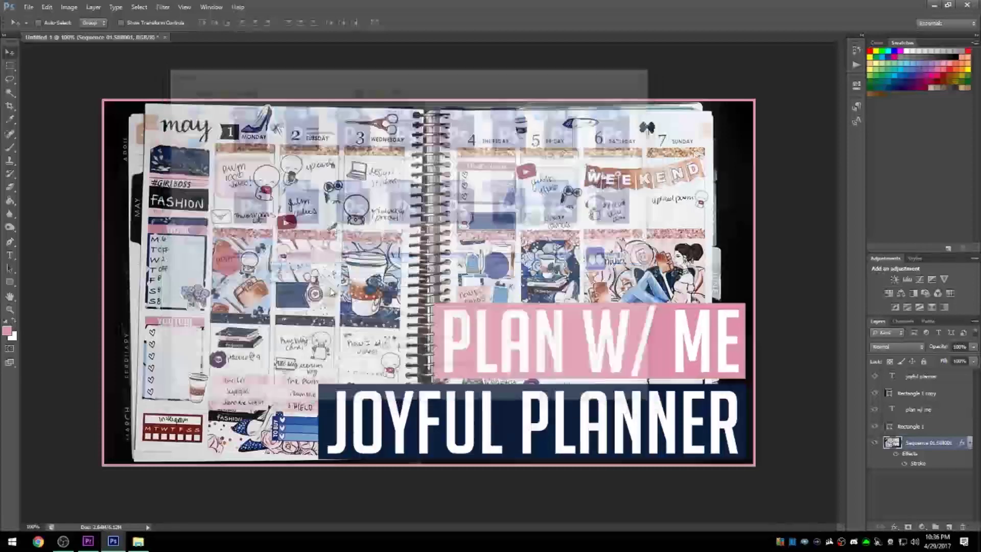
pyautogui.press('Return')
# Save a JPEG version of pwm_joyfulplanner in the same Thumbnails folder at Maximum quality with the Baseline ("Standard") format option
pyautogui.hotkey('alt', 'f')
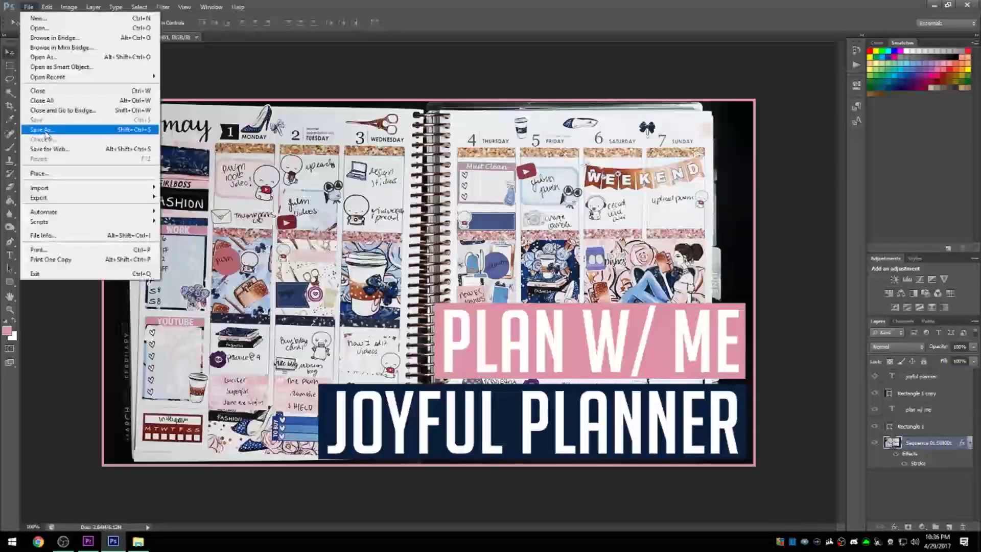
pyautogui.press('Escape')
pyautogui.hotkey('ctrl', 'shift', 's')
pyautogui.click(286, 283)
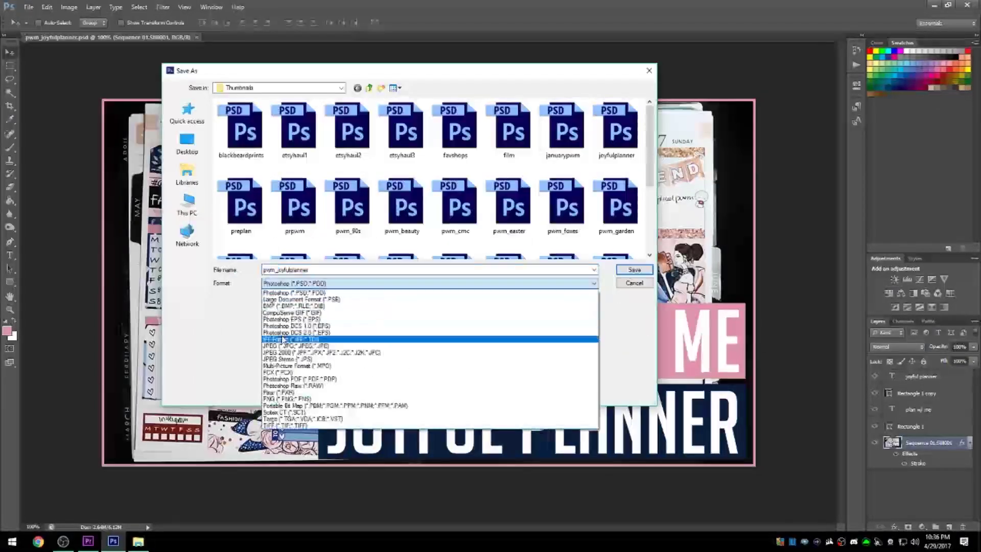
pyautogui.click(280, 345)
pyautogui.press('Return')
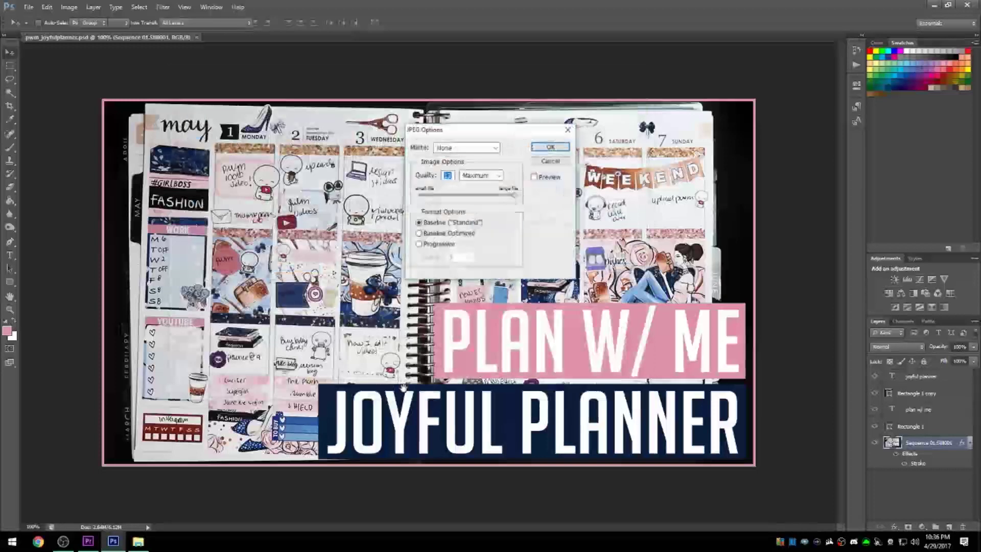
pyautogui.press('Return')
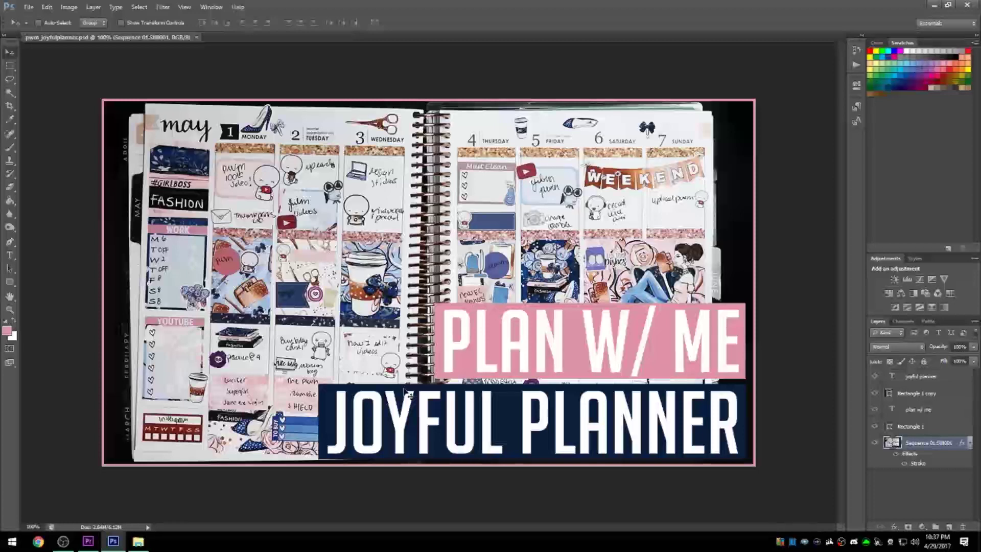
# Switch to Adobe Premiere Pro to check the encoding progress of the planner video
pyautogui.click(88, 541)
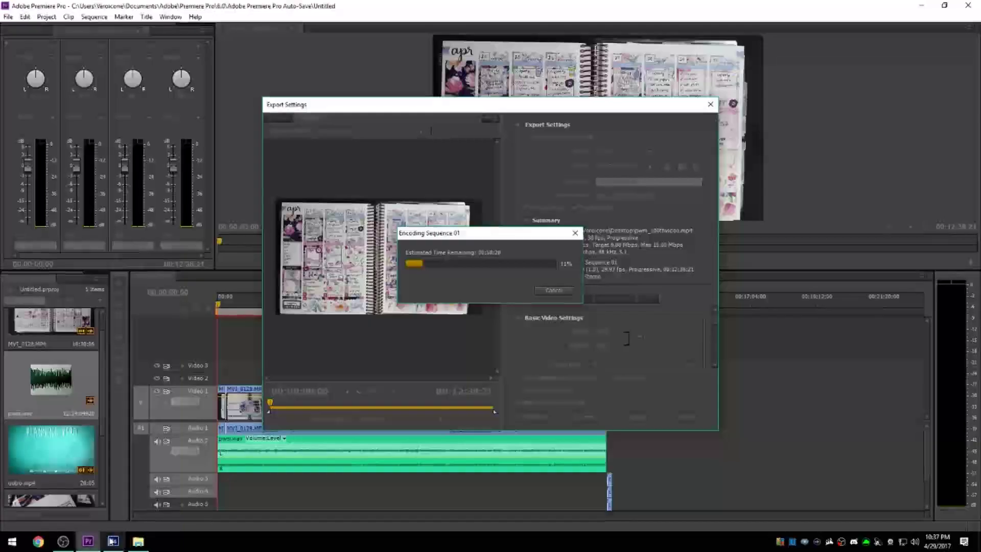